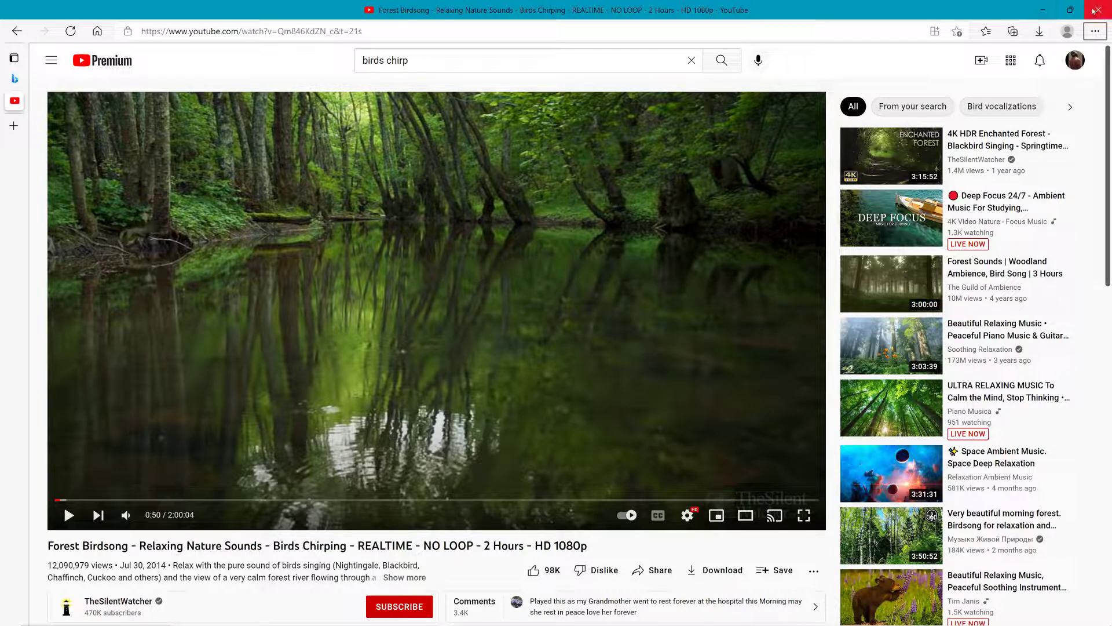
Minimize the browser, switch to Blender and start a new Video Editing project.
click(1043, 10)
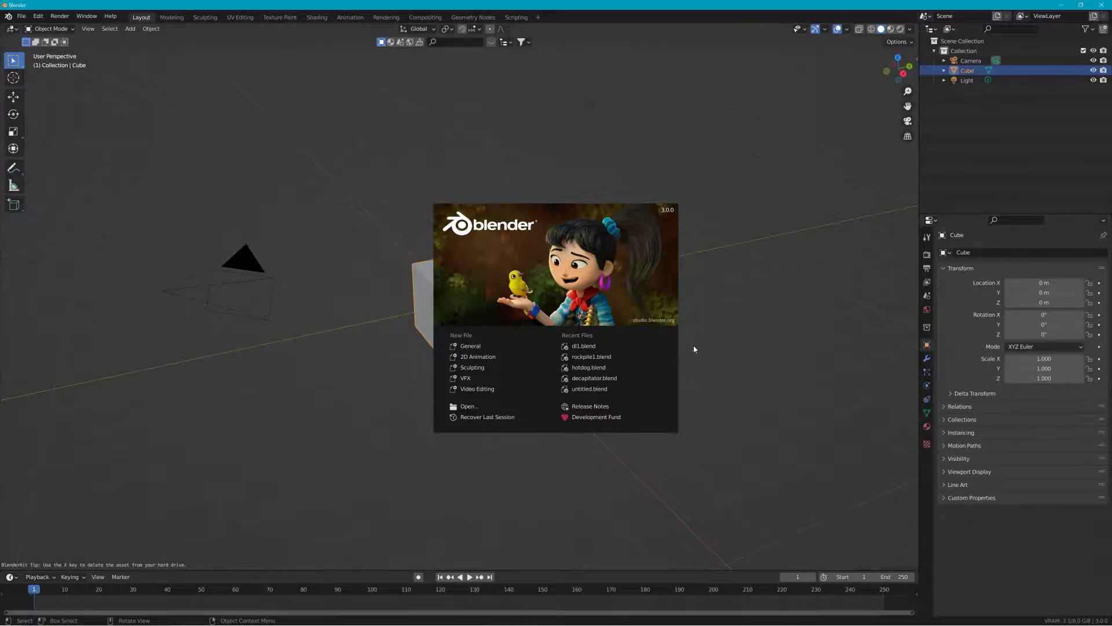
click(485, 391)
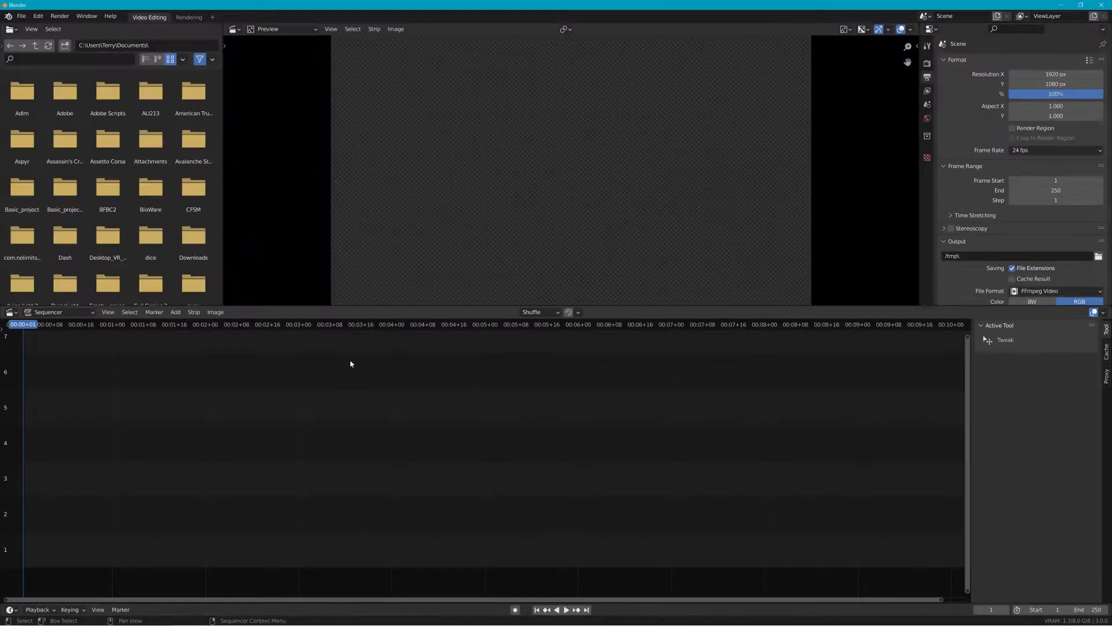
click(21, 15)
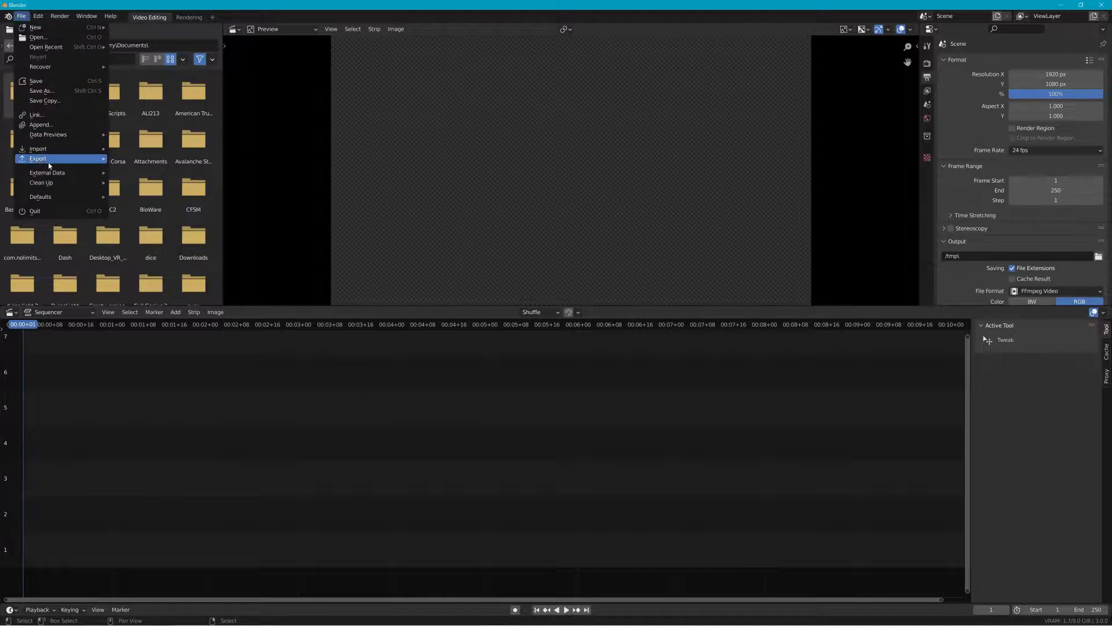
mouse_move(72, 165)
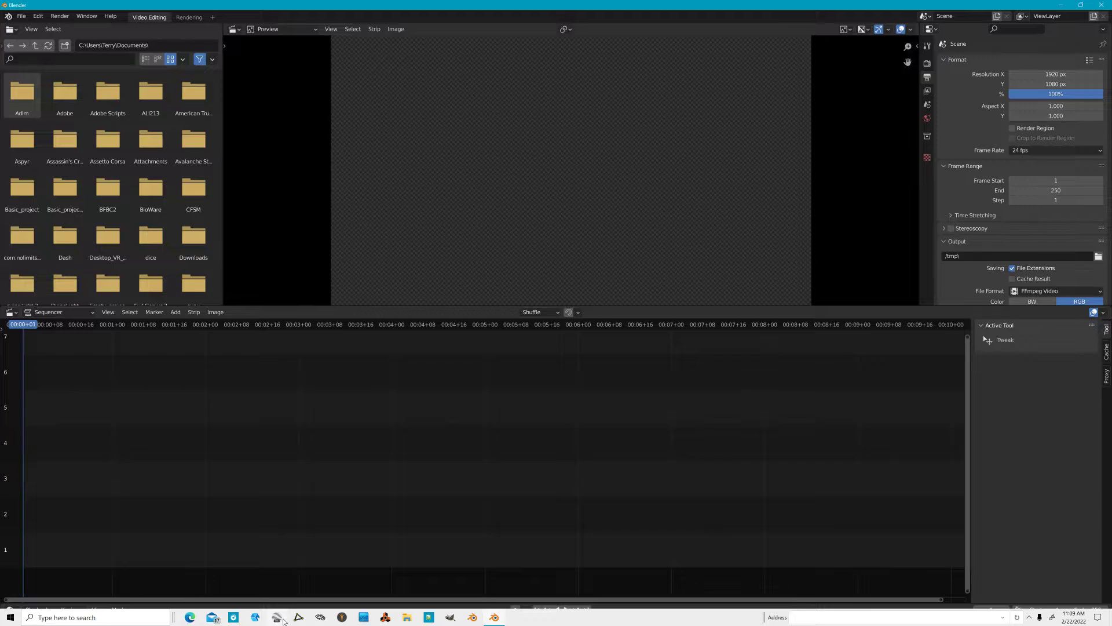
Switch to File Explorer and open the New Volume (E:) drive.
click(411, 618)
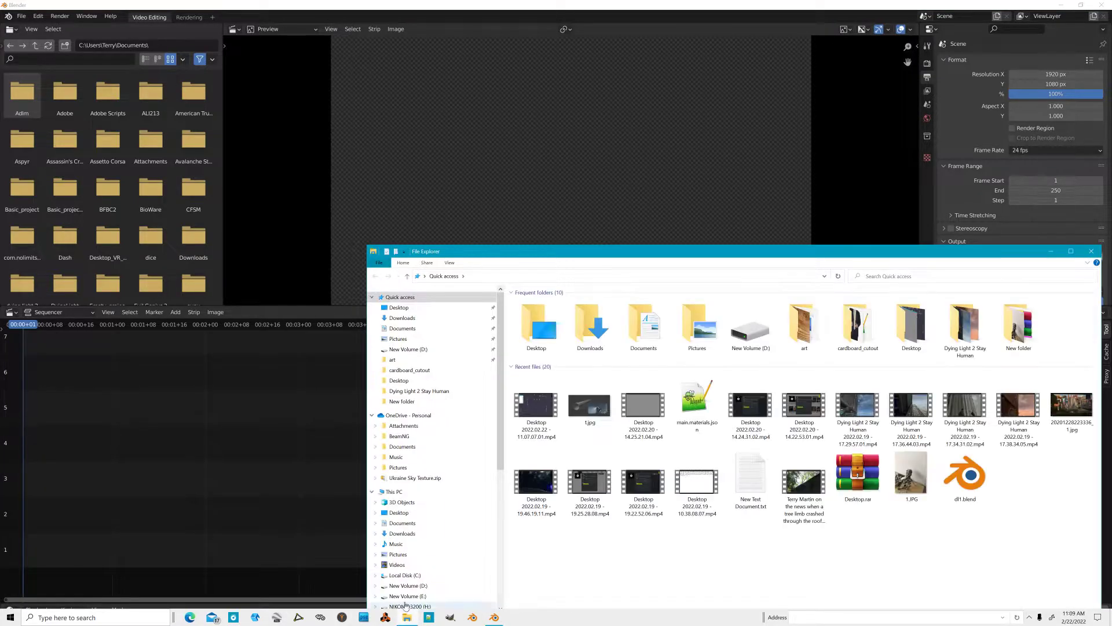
click(407, 597)
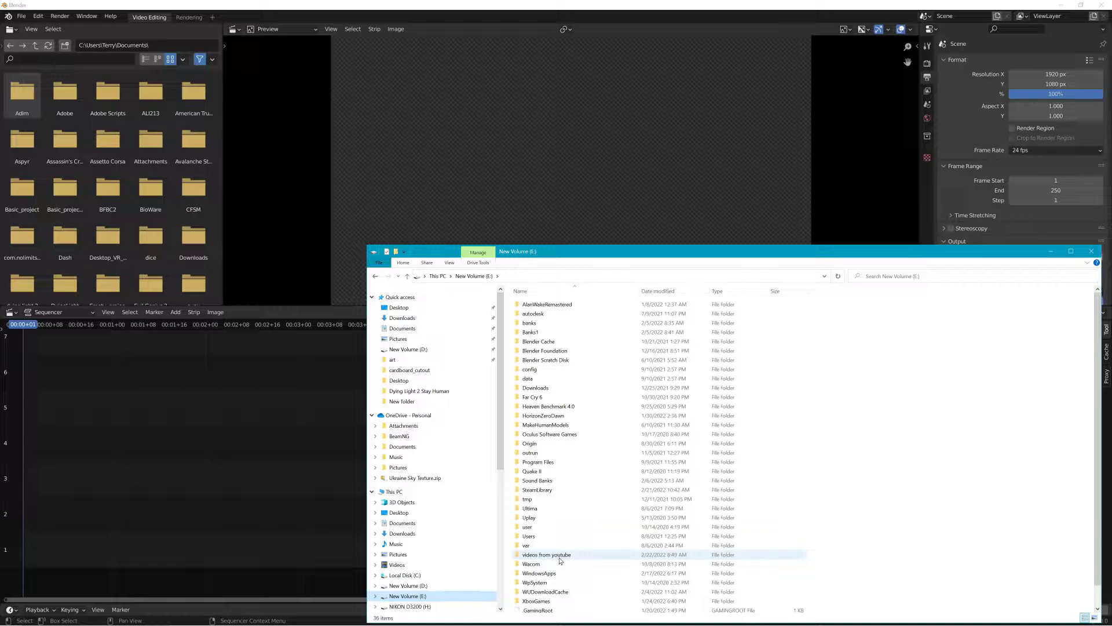
Review the video capture and audio settings in the GeForce Experience overlay and close it.
key(alt+z)
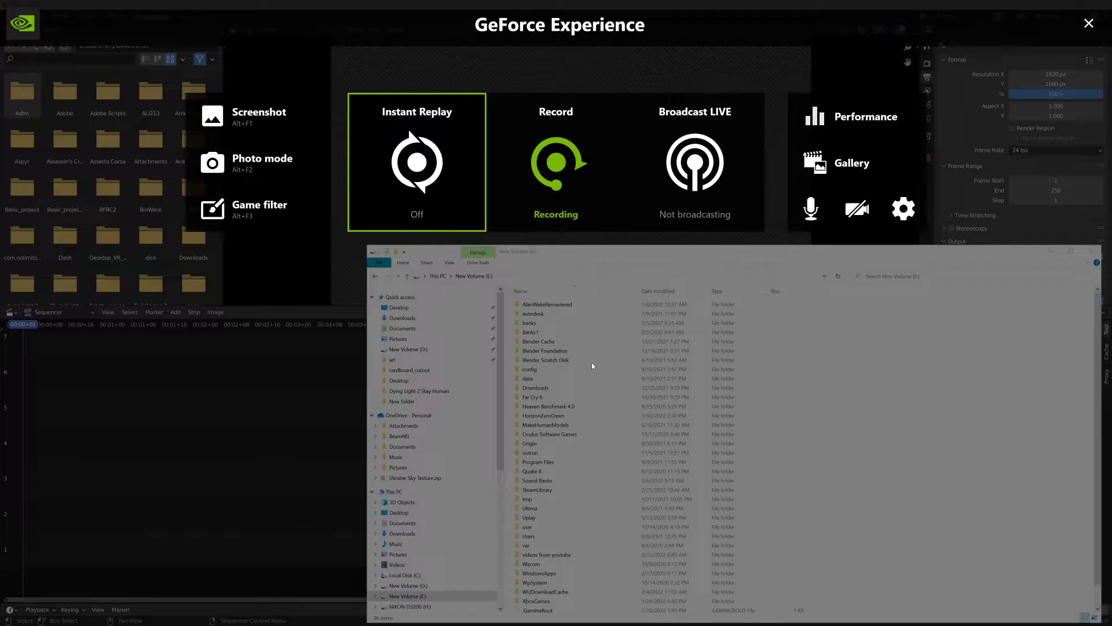
click(904, 209)
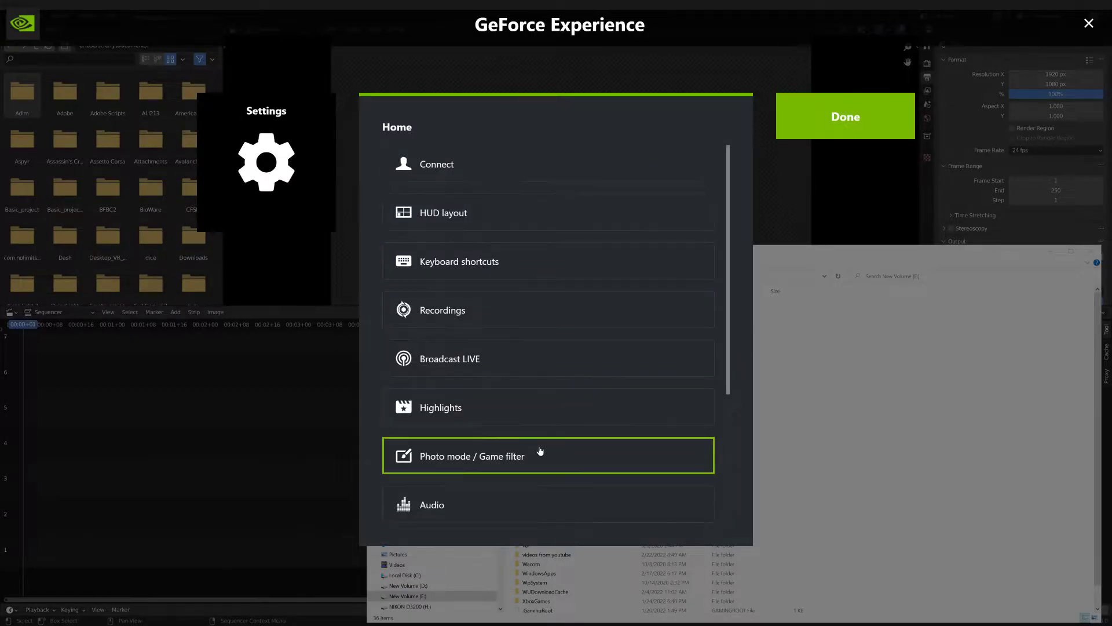
scroll(515, 494, down, 2)
click(516, 456)
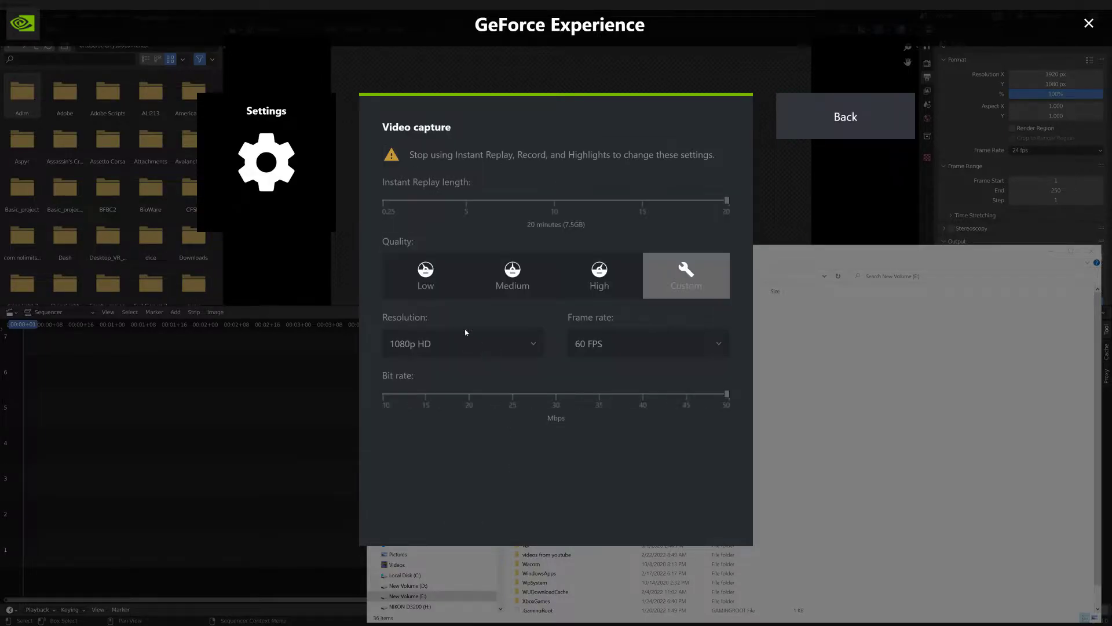
click(872, 132)
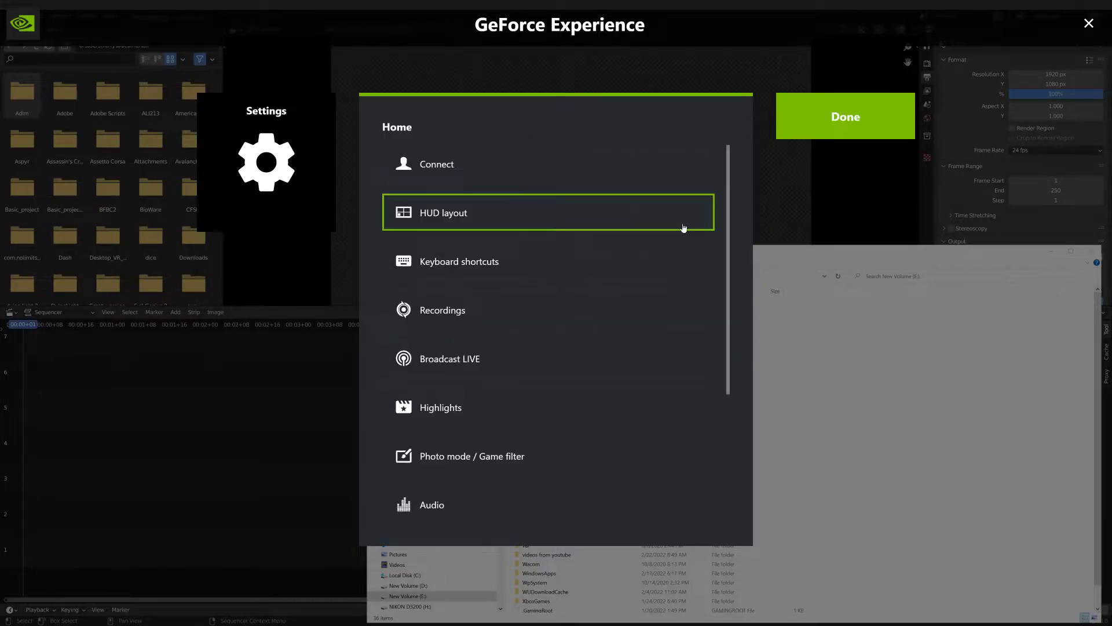
click(512, 494)
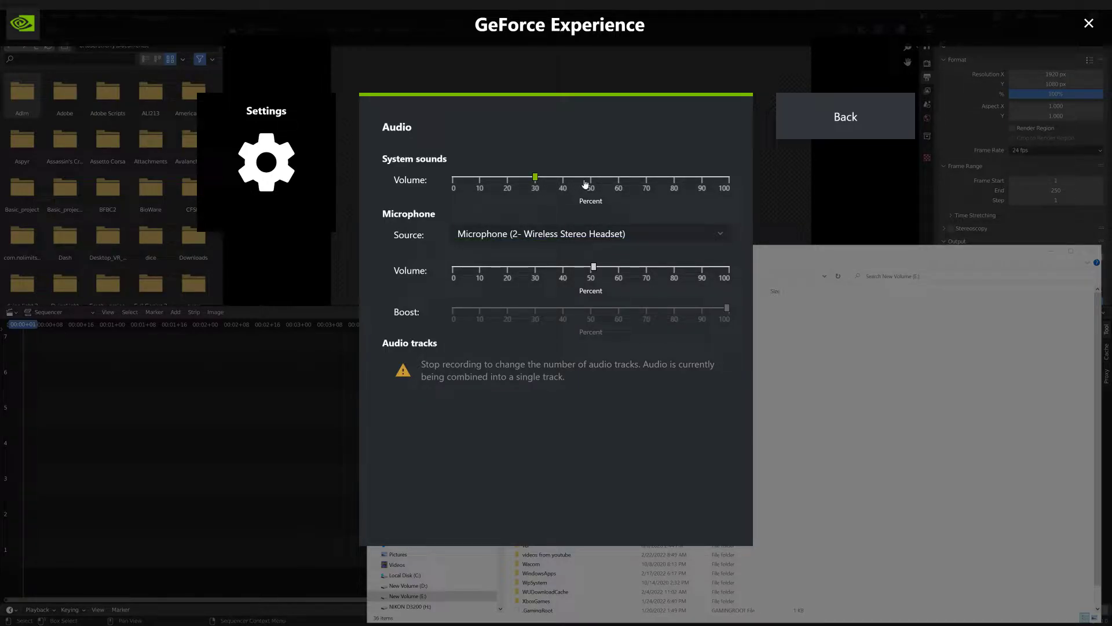
click(844, 126)
click(840, 132)
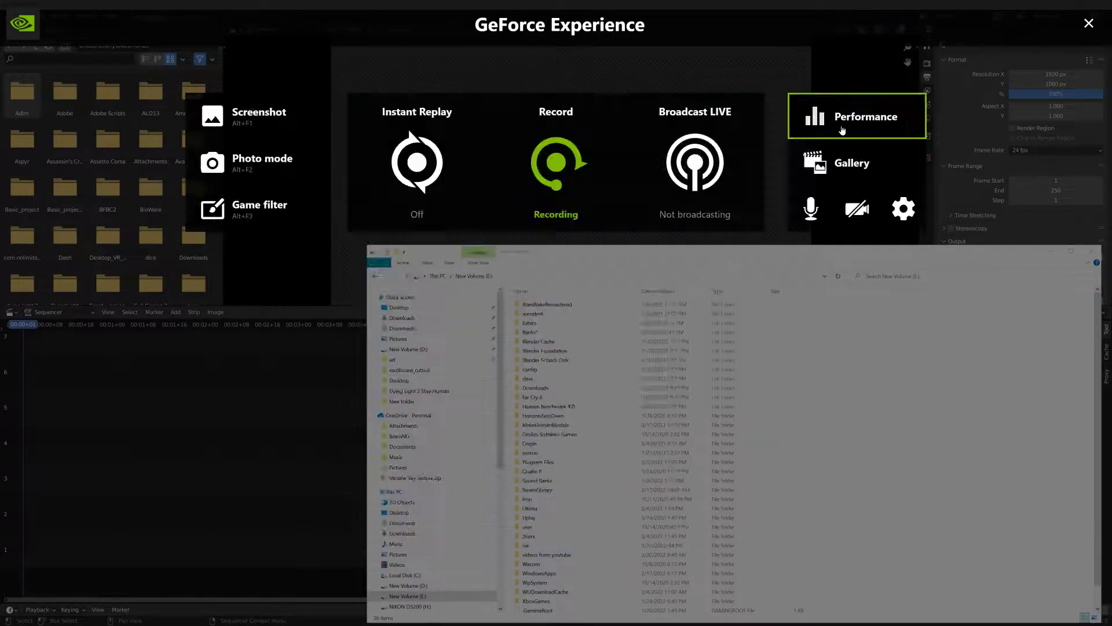
click(1088, 27)
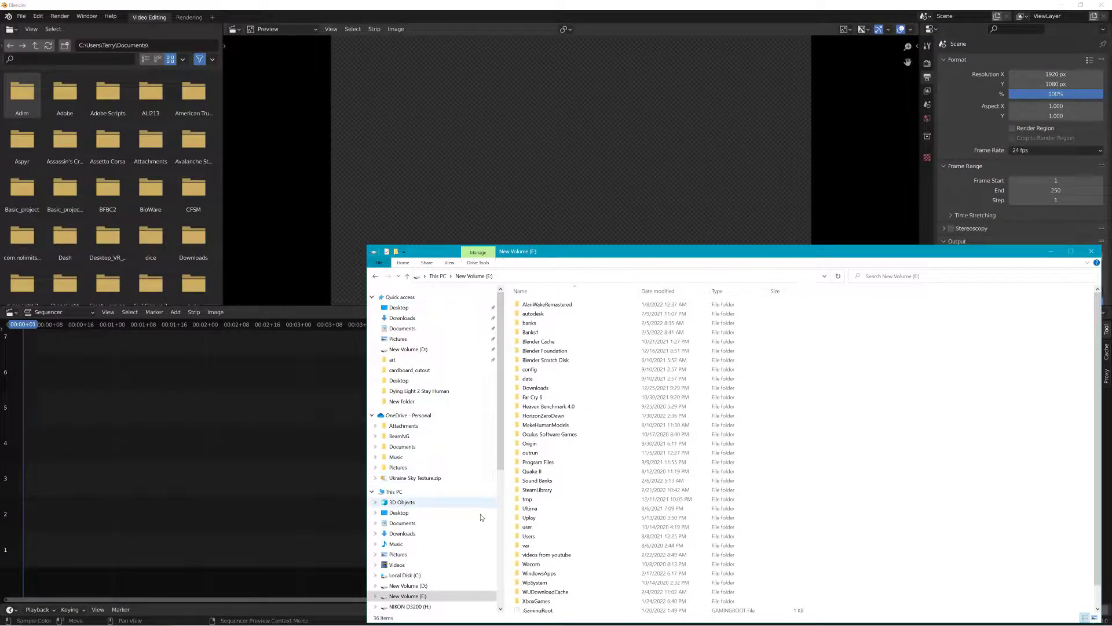
Add Desktop 2022.02.22 - 11.07.57.02.mp4 from videos from youtube\Desktop at the start of Blender's sequencer and play it briefly.
click(551, 554)
double_click(551, 554)
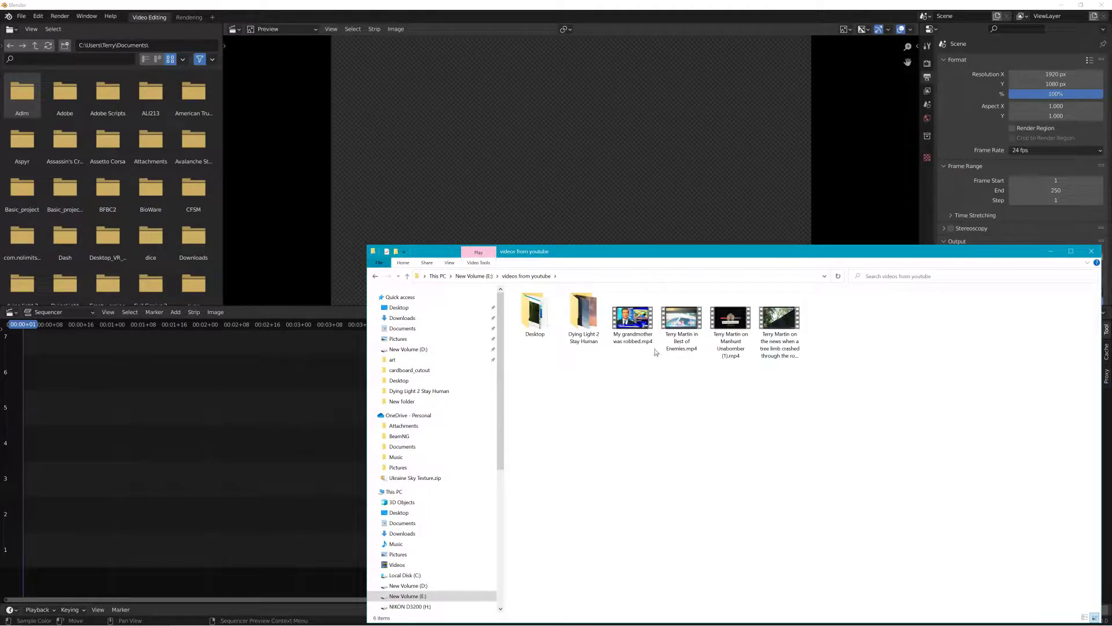
double_click(529, 319)
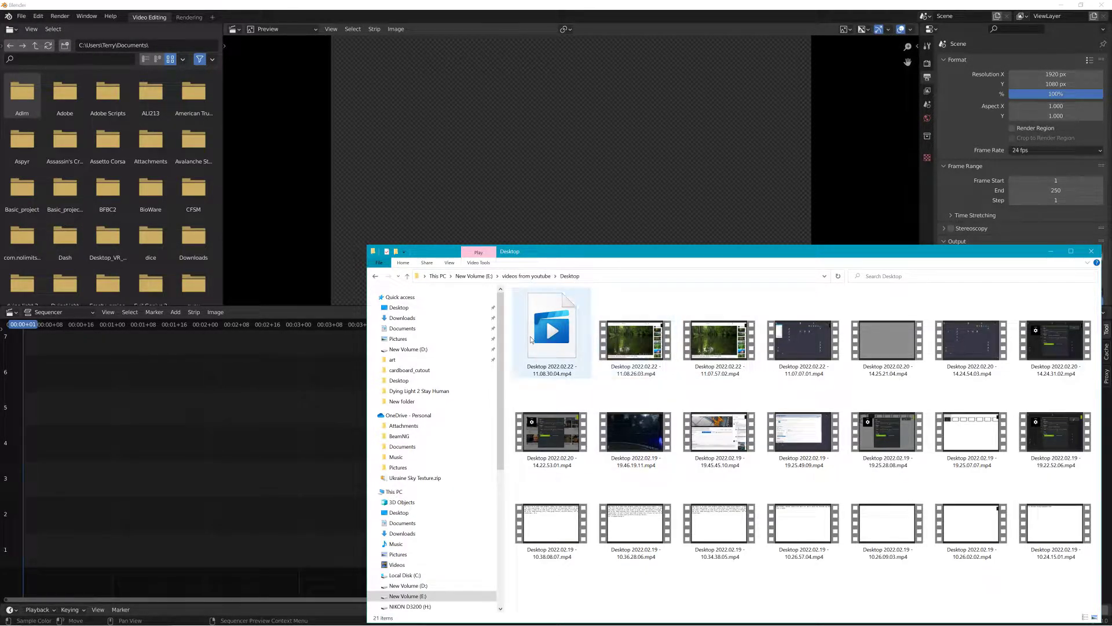
drag(689, 372, 50, 514)
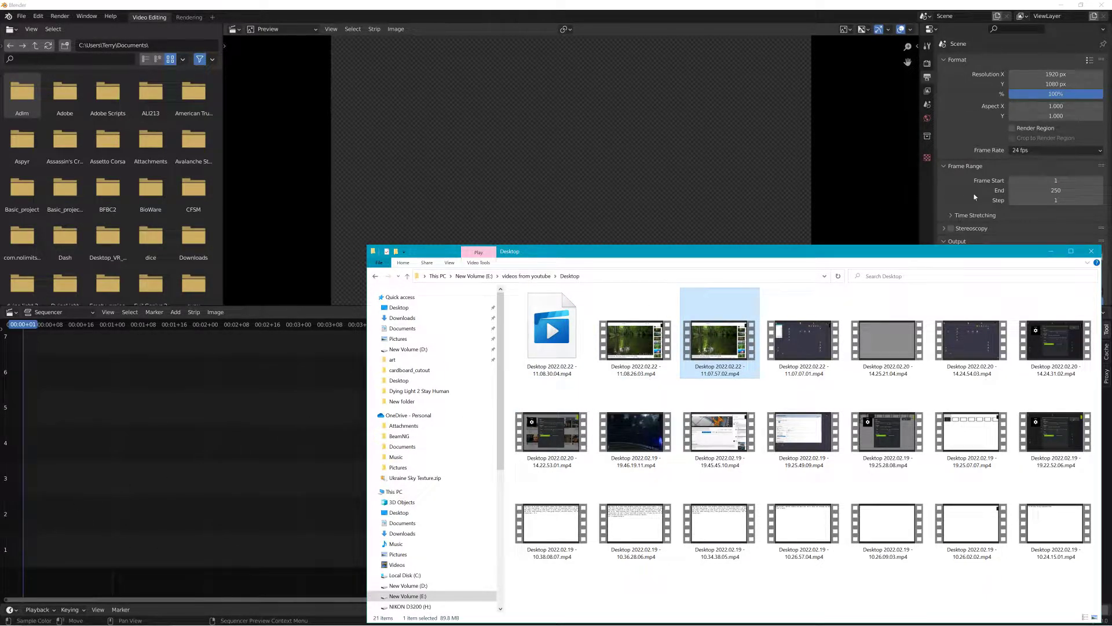
click(1052, 251)
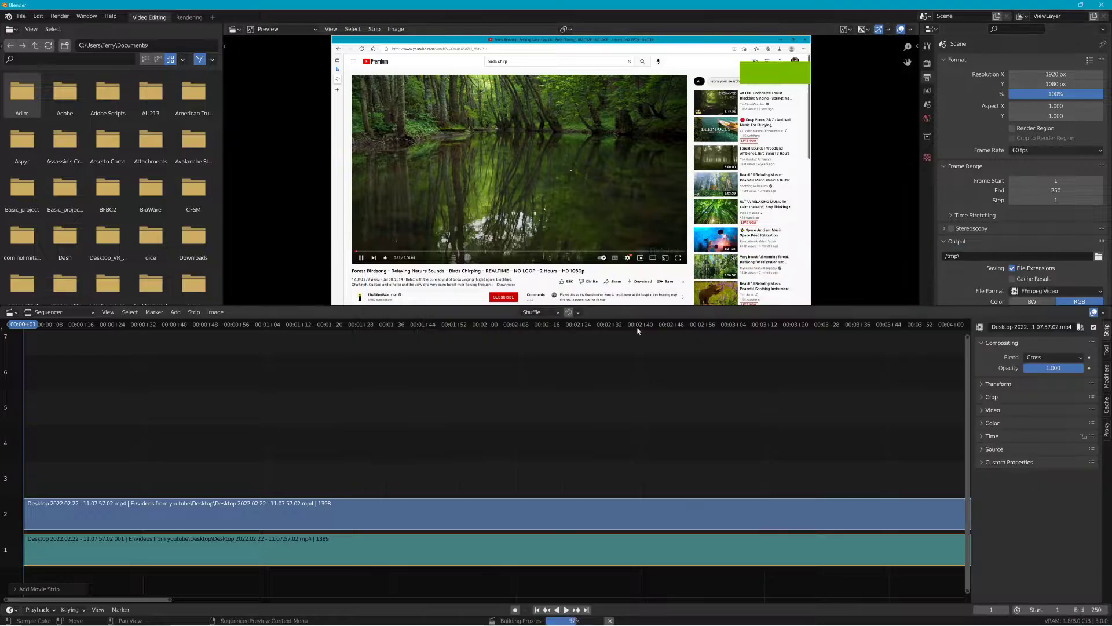
click(567, 610)
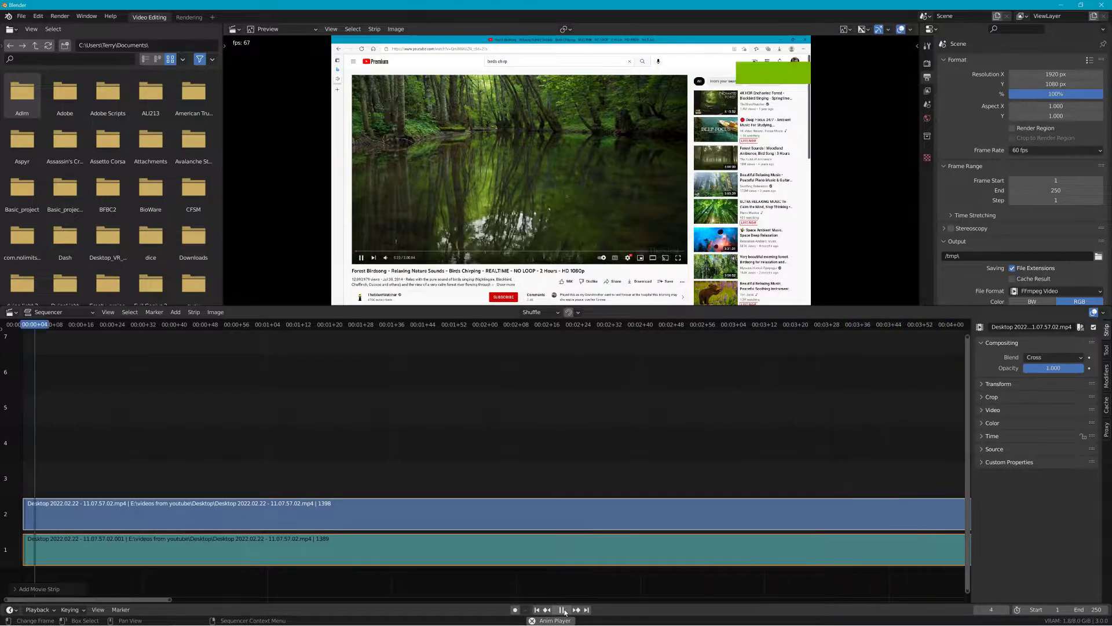
click(564, 610)
Set the scene's end frame to 1398 to match the length of the video strip.
scroll(576, 432, down, 3)
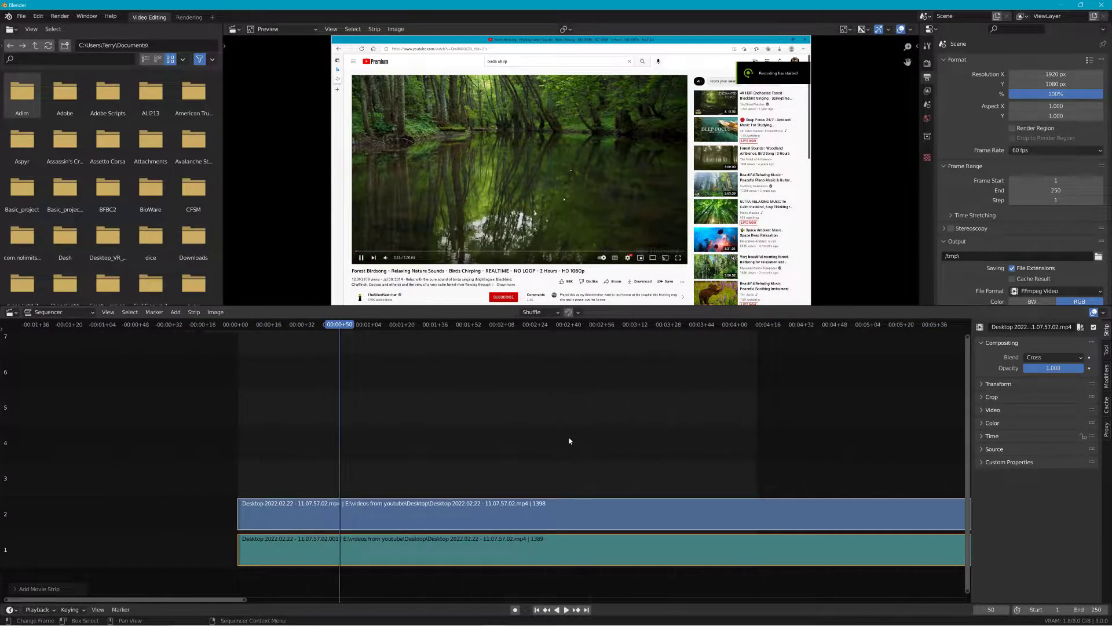
scroll(534, 505, up, 2)
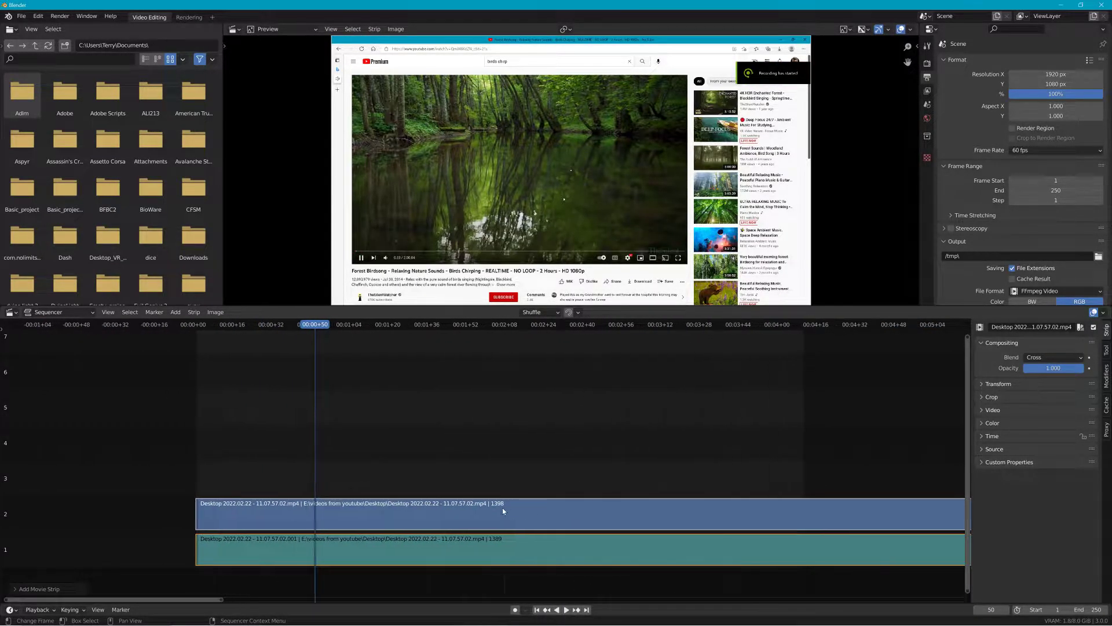
click(1053, 194)
text(1398)
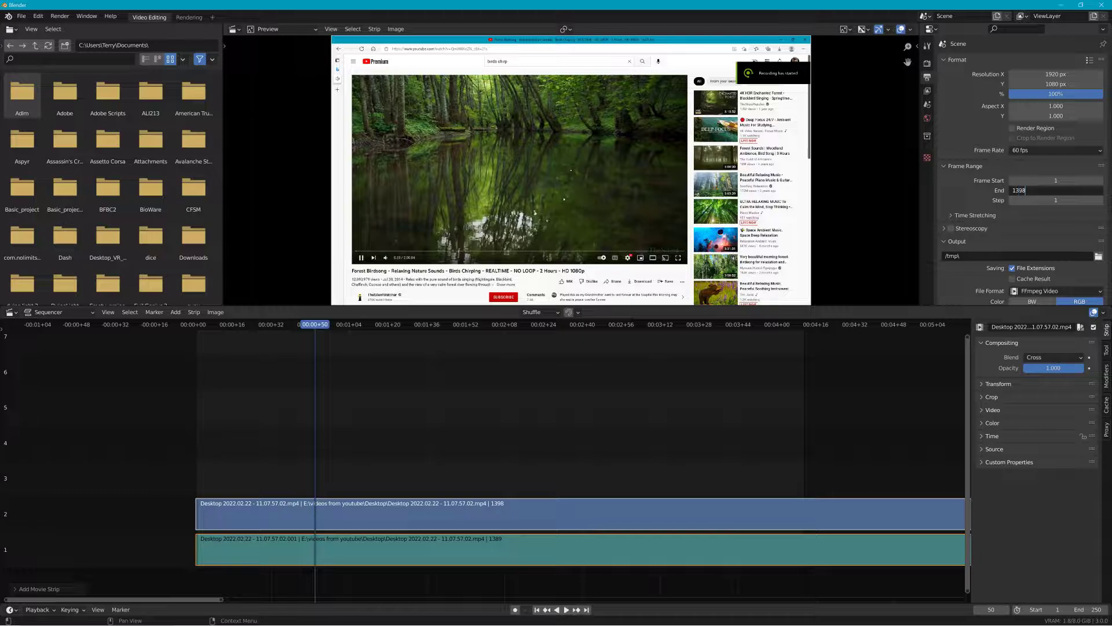
key(Return)
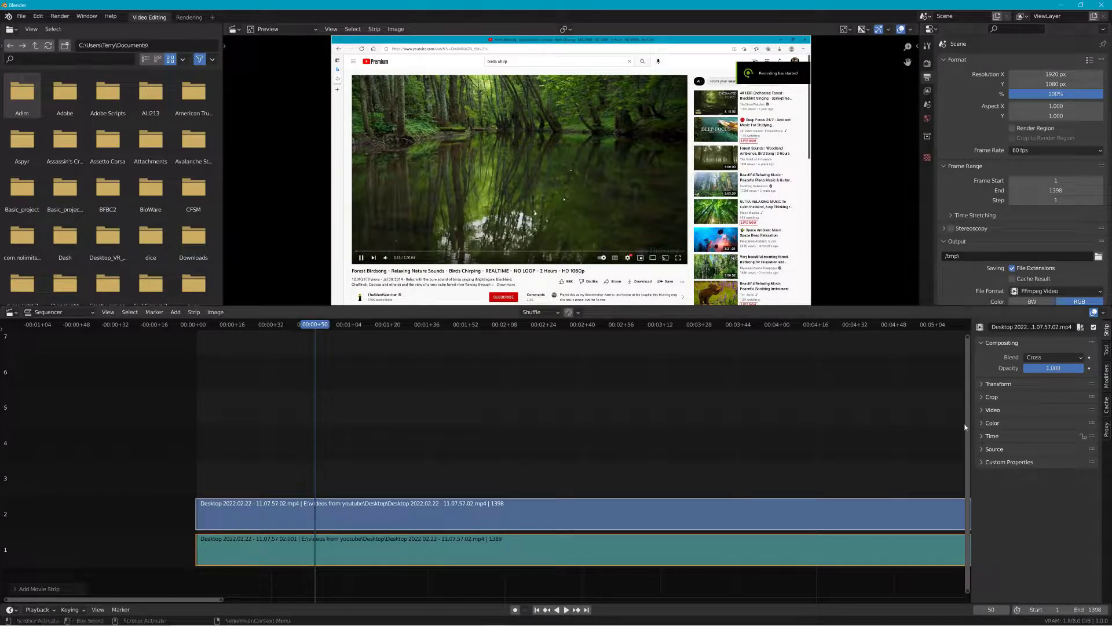
scroll(852, 429, down, 8)
scroll(829, 418, down, 3)
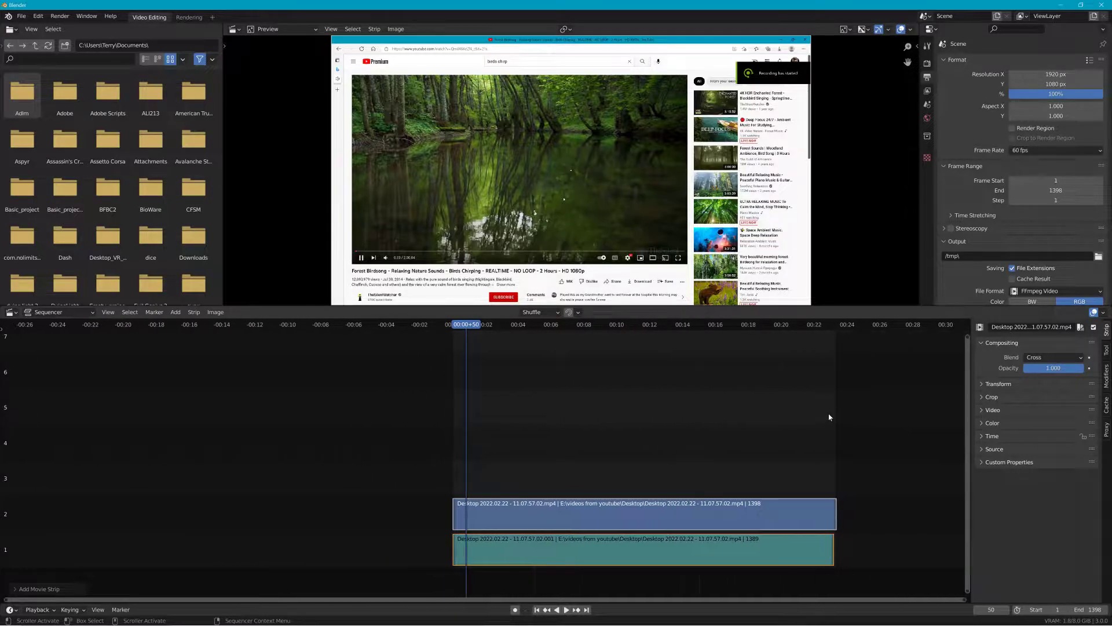
Set up an audio render to the Desktop folder with the ogg container and Vorbis codec.
click(58, 17)
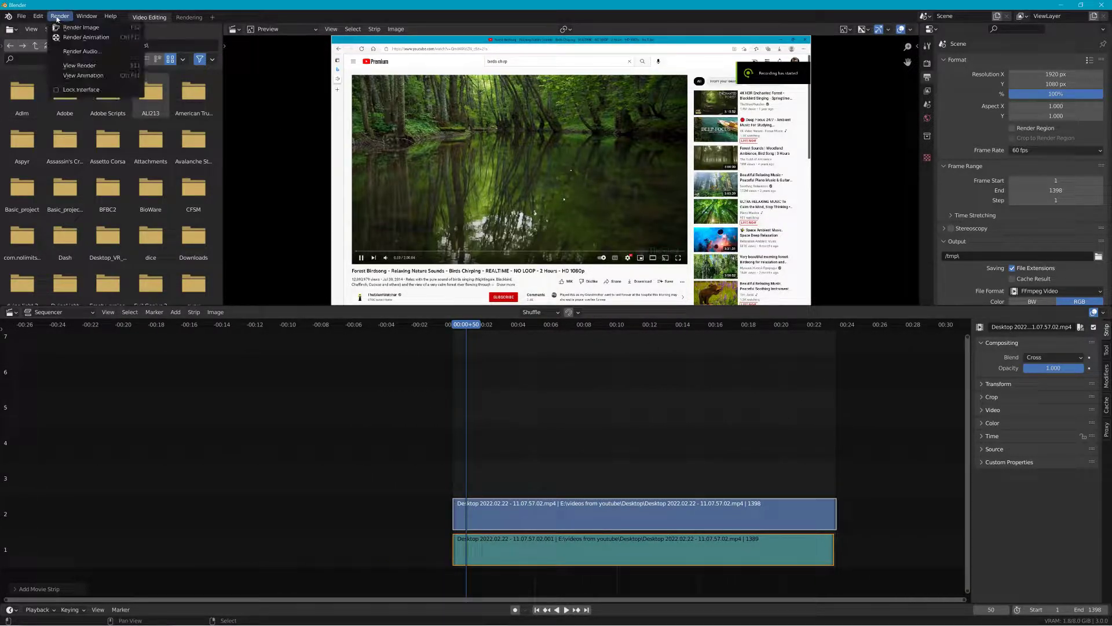
click(81, 51)
click(340, 264)
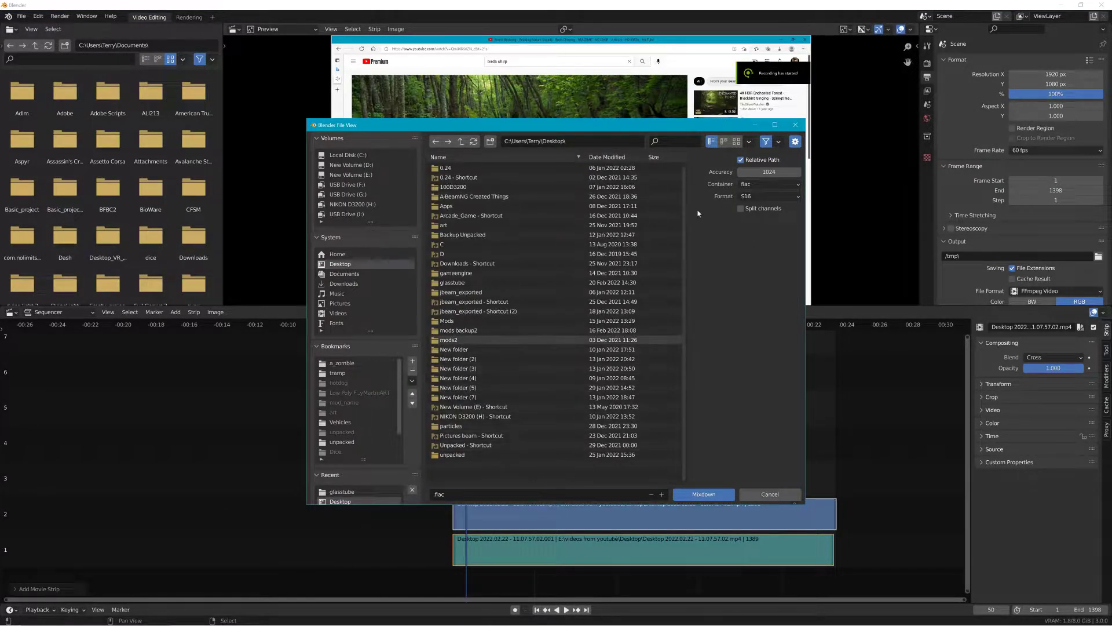
click(769, 184)
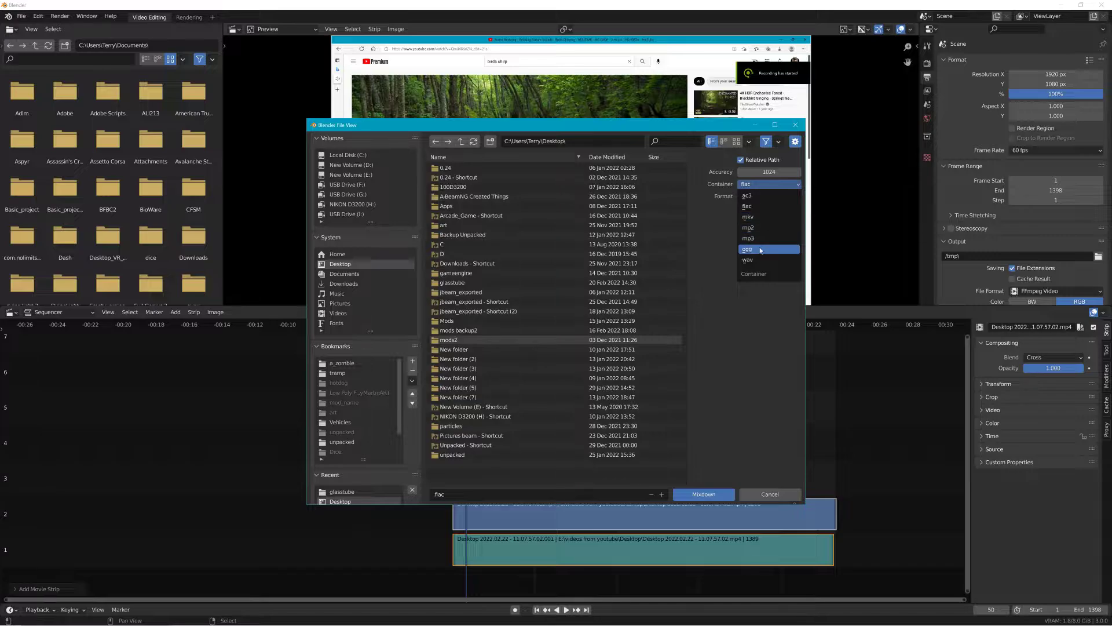
click(760, 250)
click(783, 197)
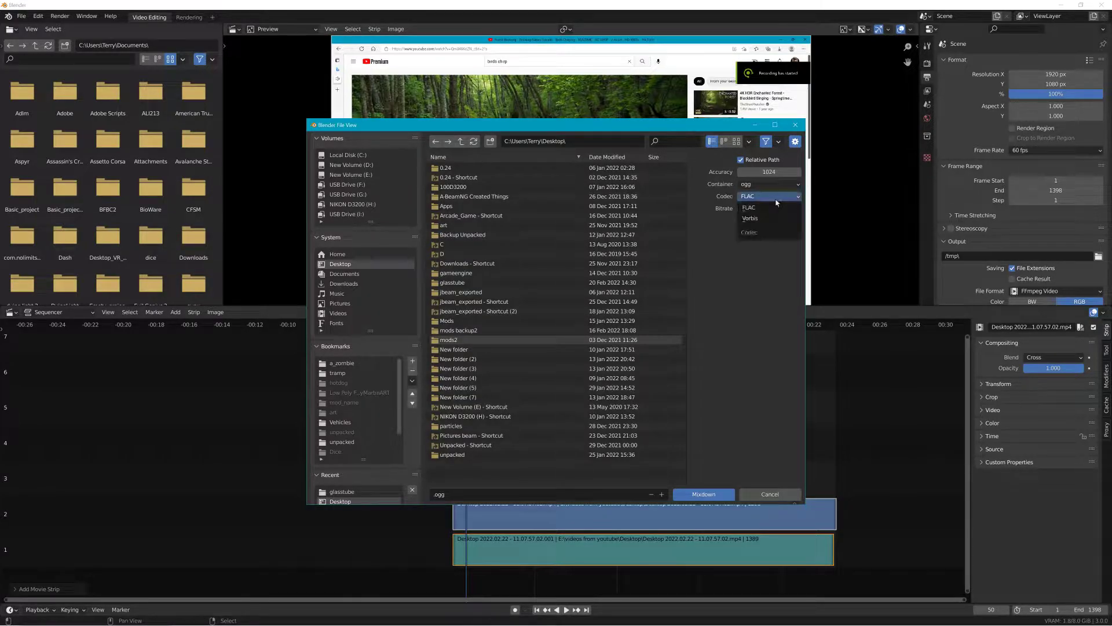
click(763, 220)
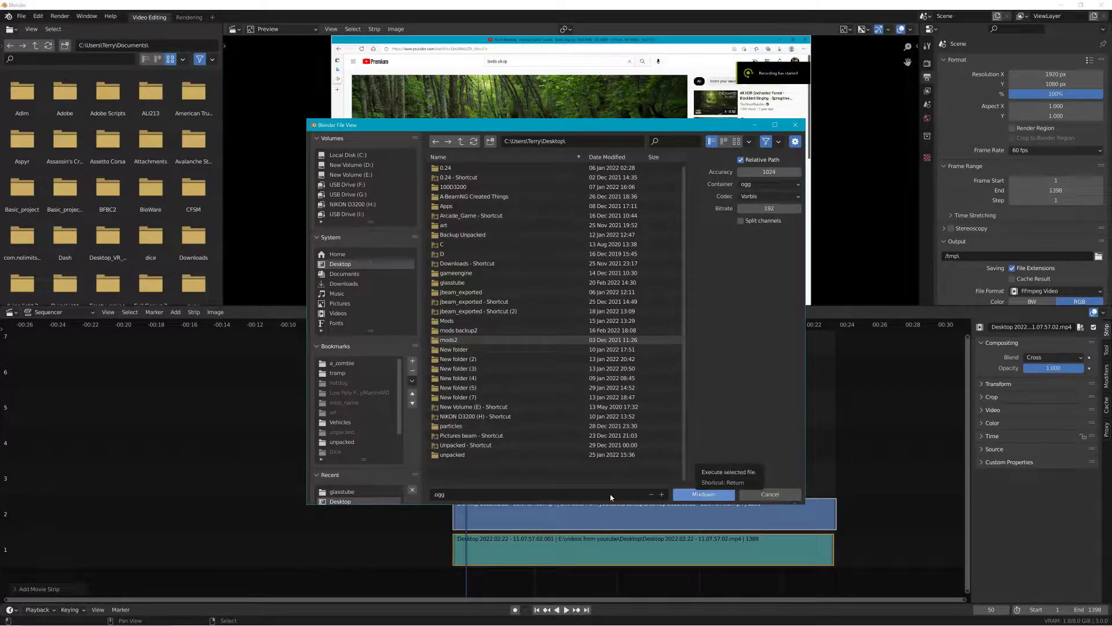
Name the audio file birds1.ogg and run the mixdown.
click(568, 495)
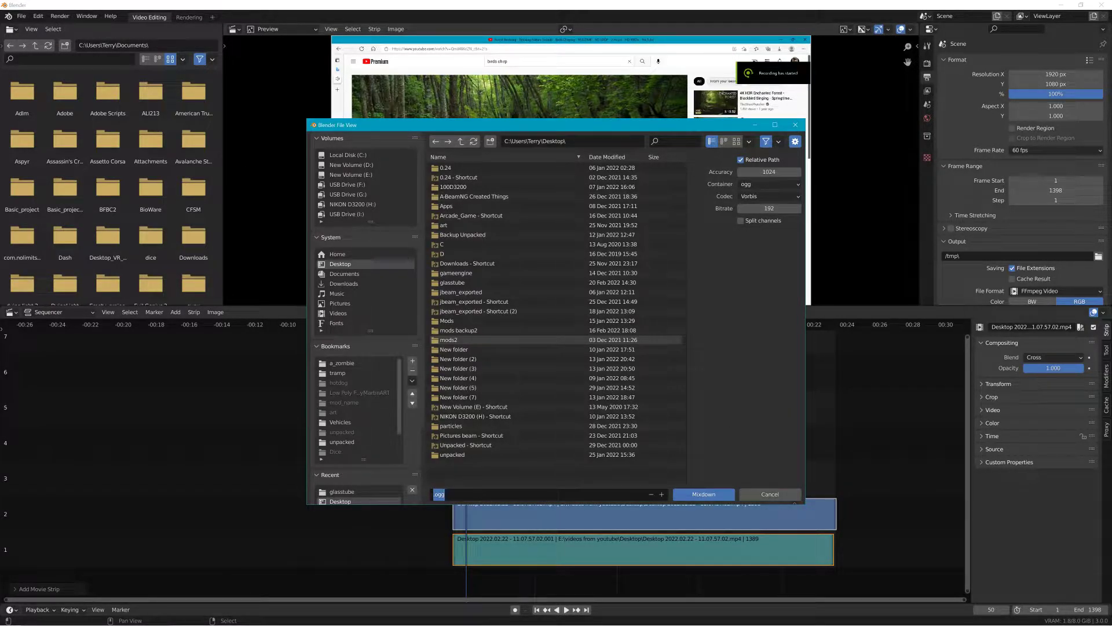
text(birds1)
click(691, 499)
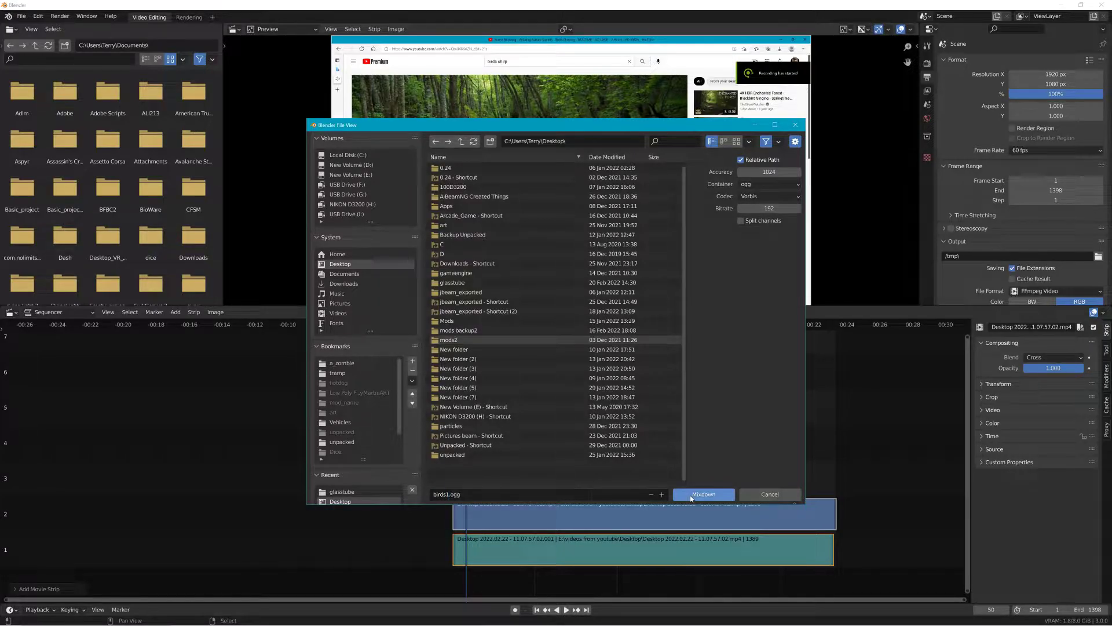
click(691, 497)
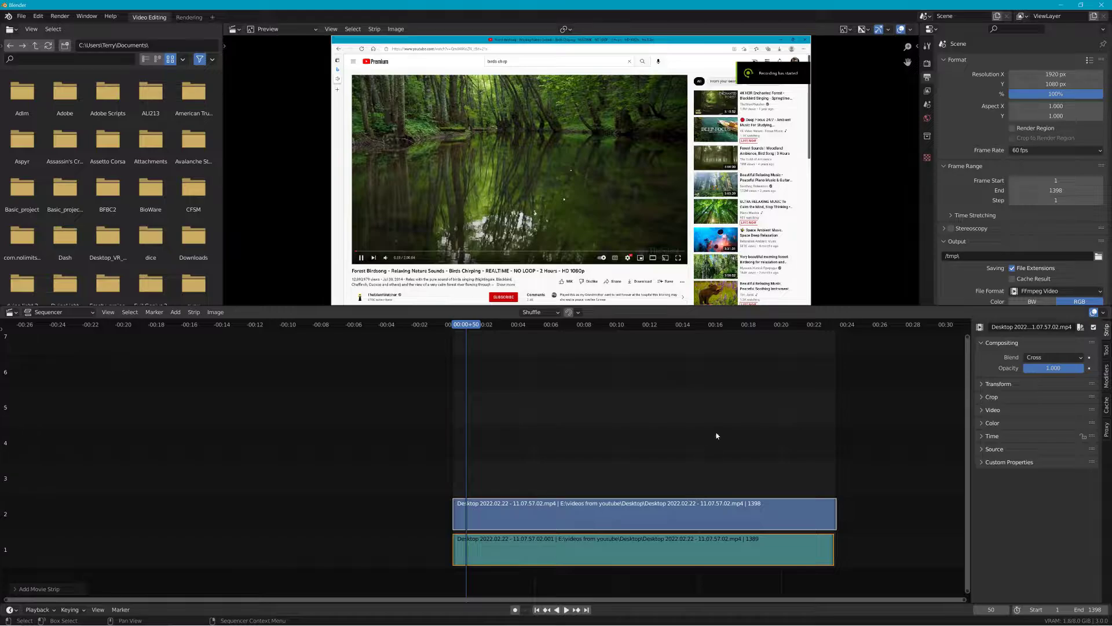
Minimize Blender and move birds1.ogg to the middle of the desktop.
click(1060, 5)
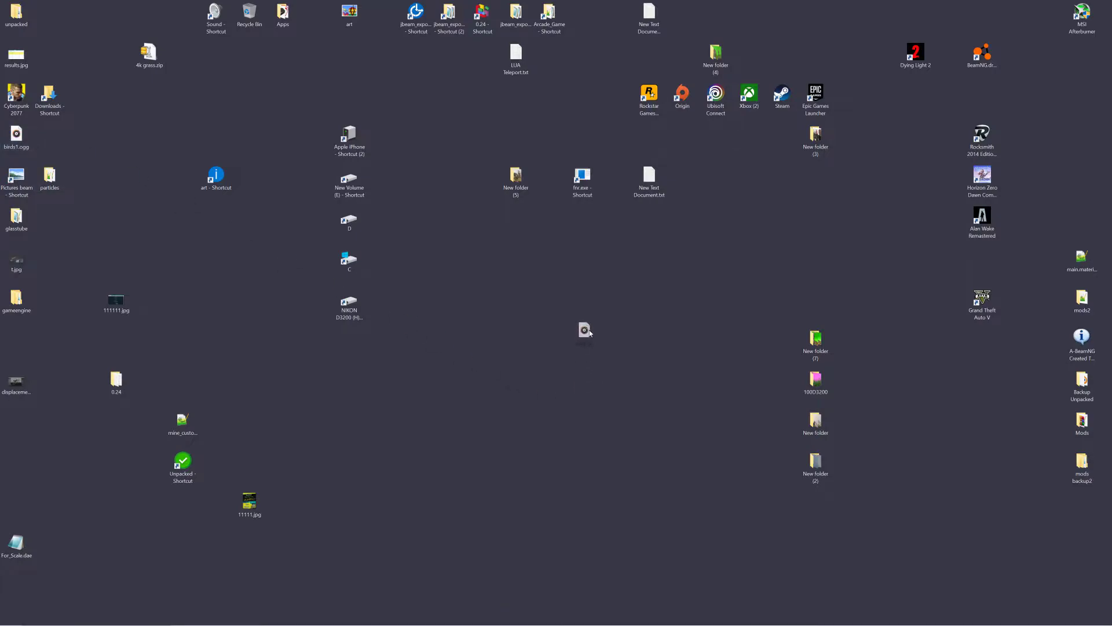
drag(590, 333, 590, 335)
Play birds1.ogg in Groove Music at a raised volume, then close the player.
double_click(590, 335)
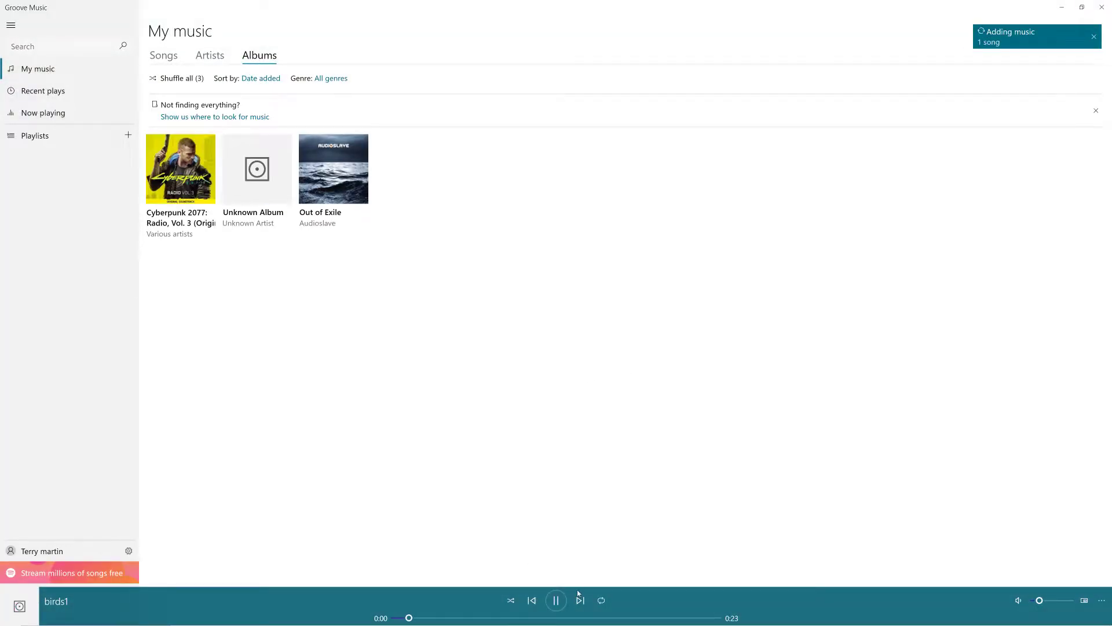
drag(1039, 601, 1066, 603)
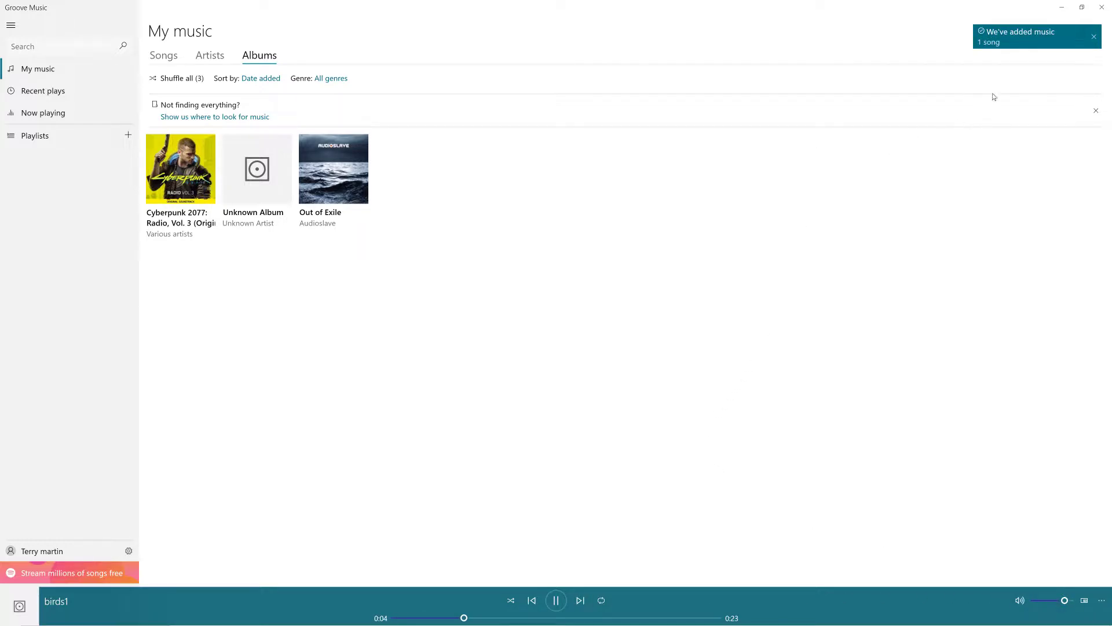
click(1103, 7)
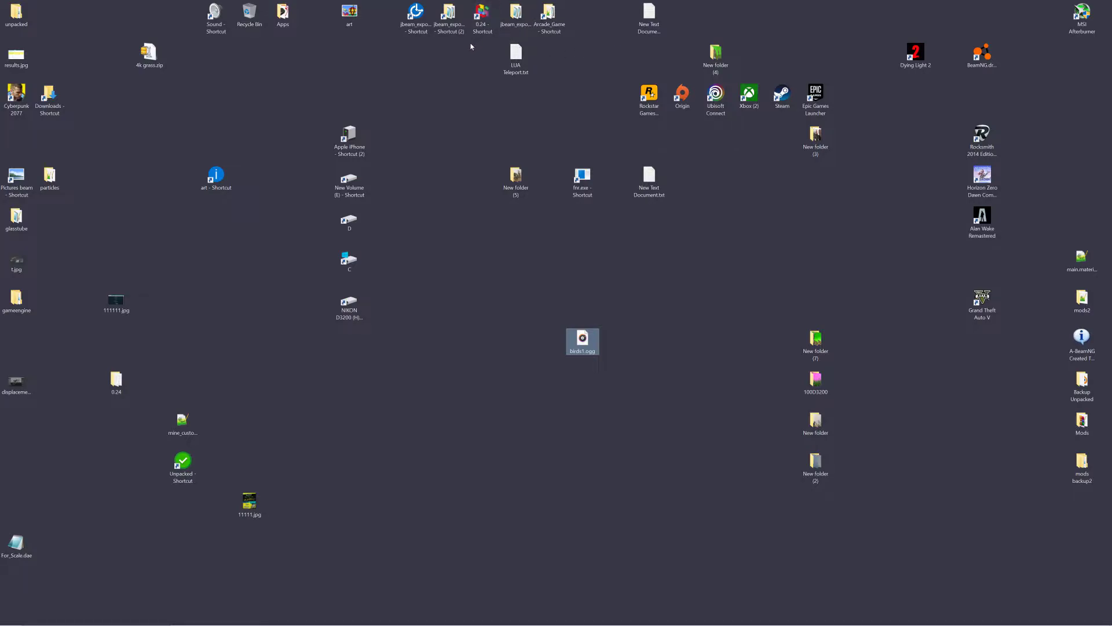
Open the art folder of the PBR level inside BeamNG.drive's 0.24 user folder.
double_click(482, 16)
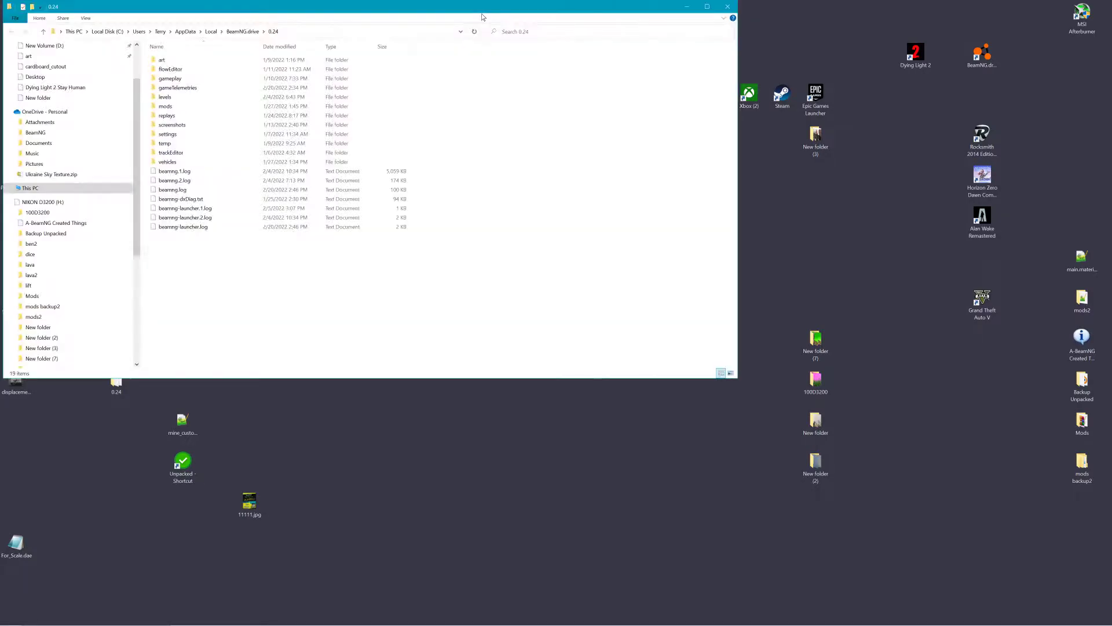
double_click(187, 99)
double_click(191, 71)
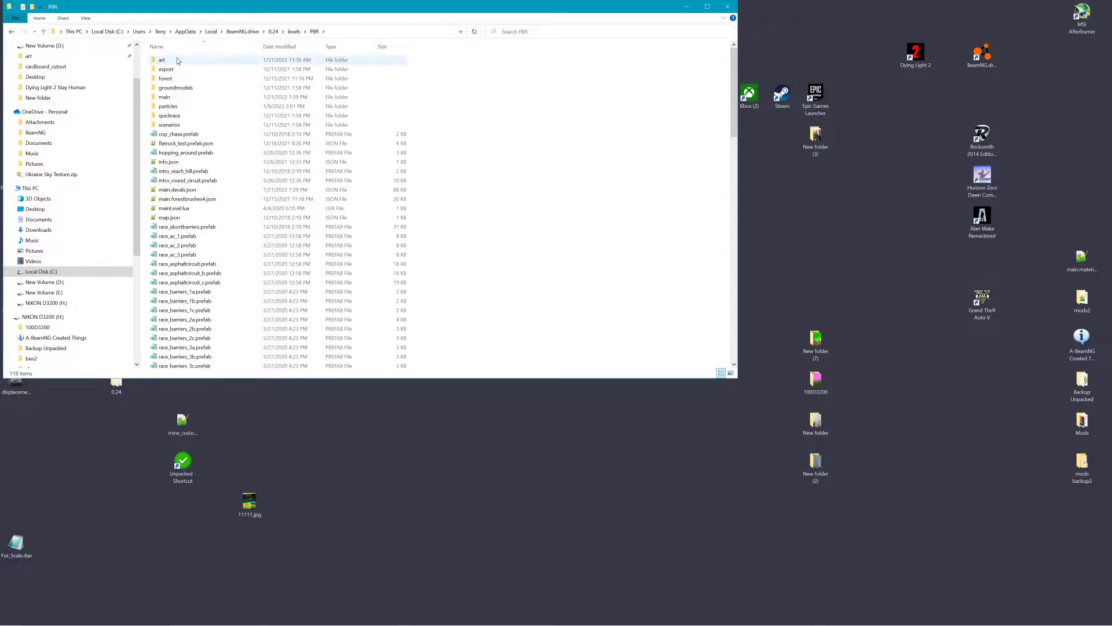
click(175, 62)
double_click(167, 62)
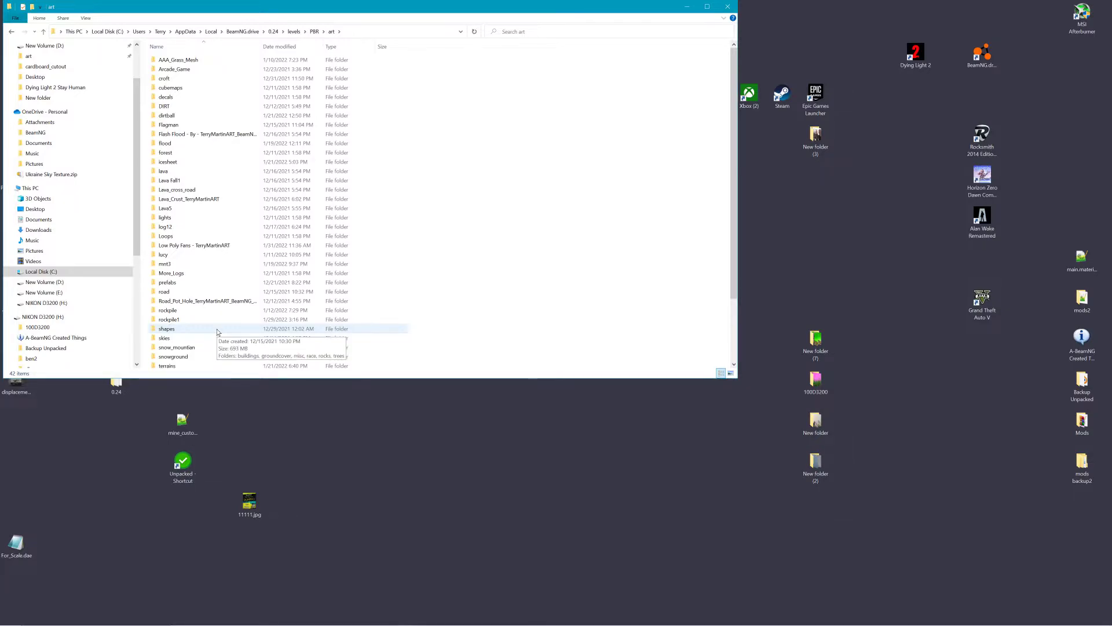
Create a new folder named sounds inside the PBR level's art folder.
right_click(492, 346)
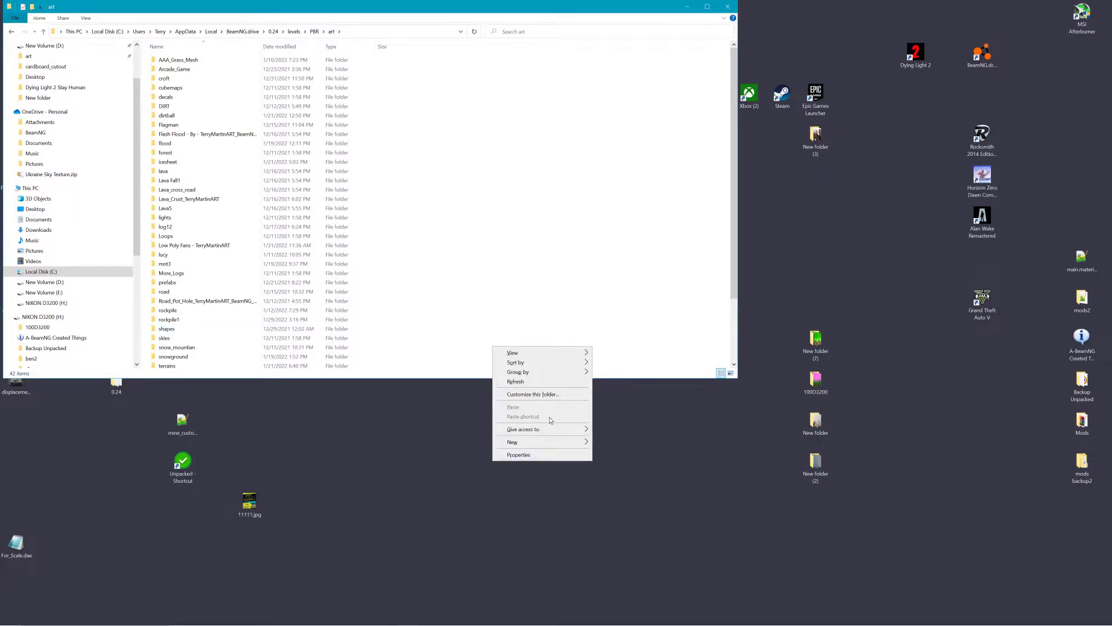
mouse_move(556, 441)
click(633, 446)
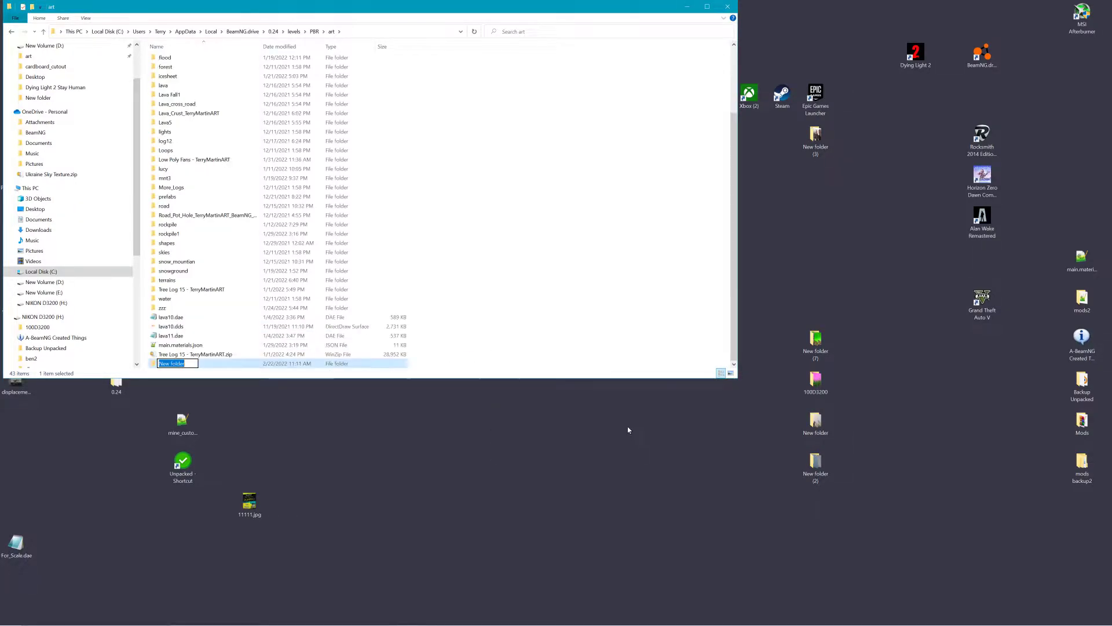
text(sounds)
click(594, 346)
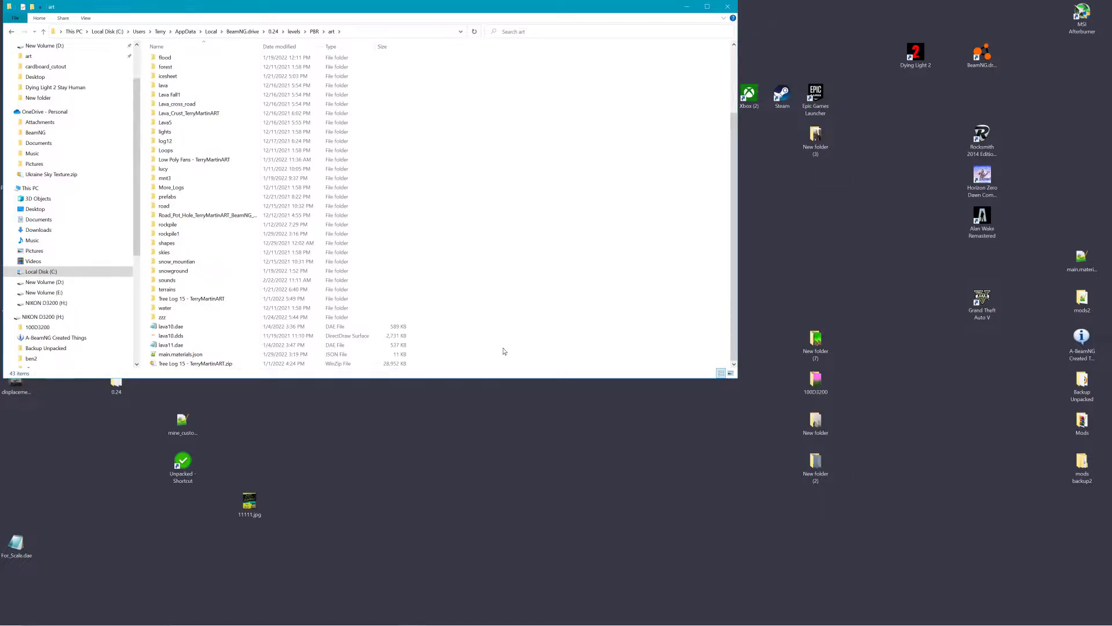
drag(734, 328, 739, 365)
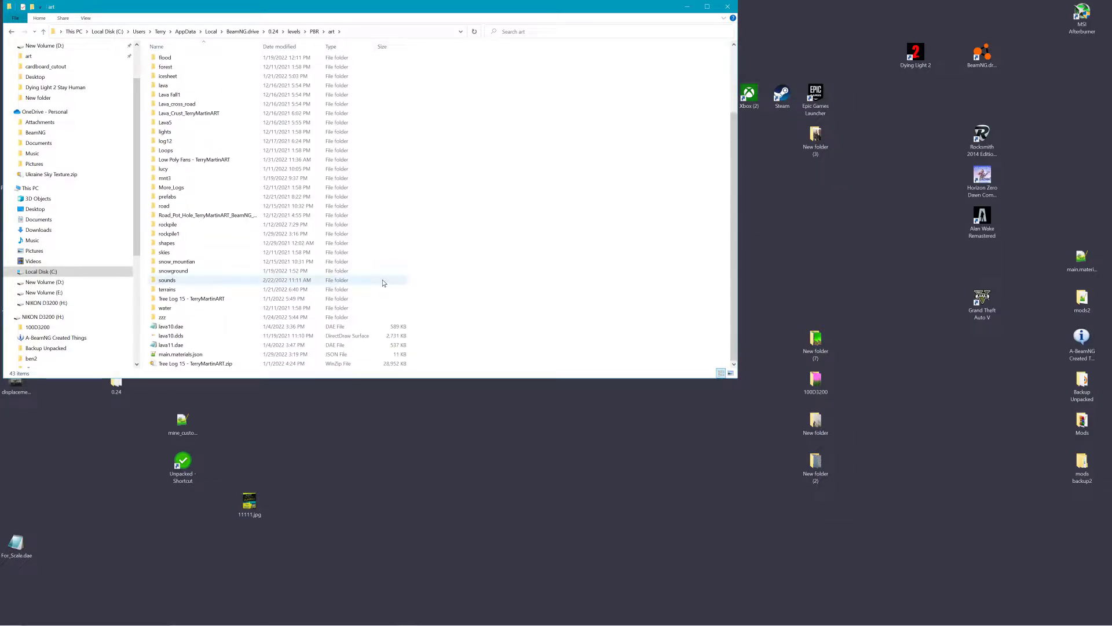
click(174, 282)
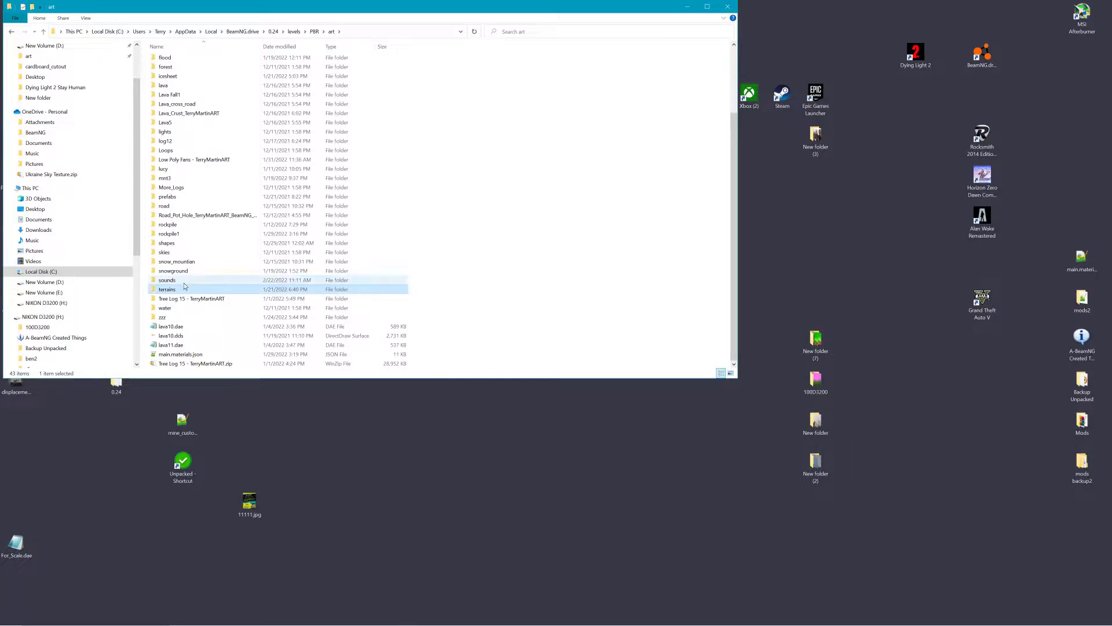
double_click(172, 281)
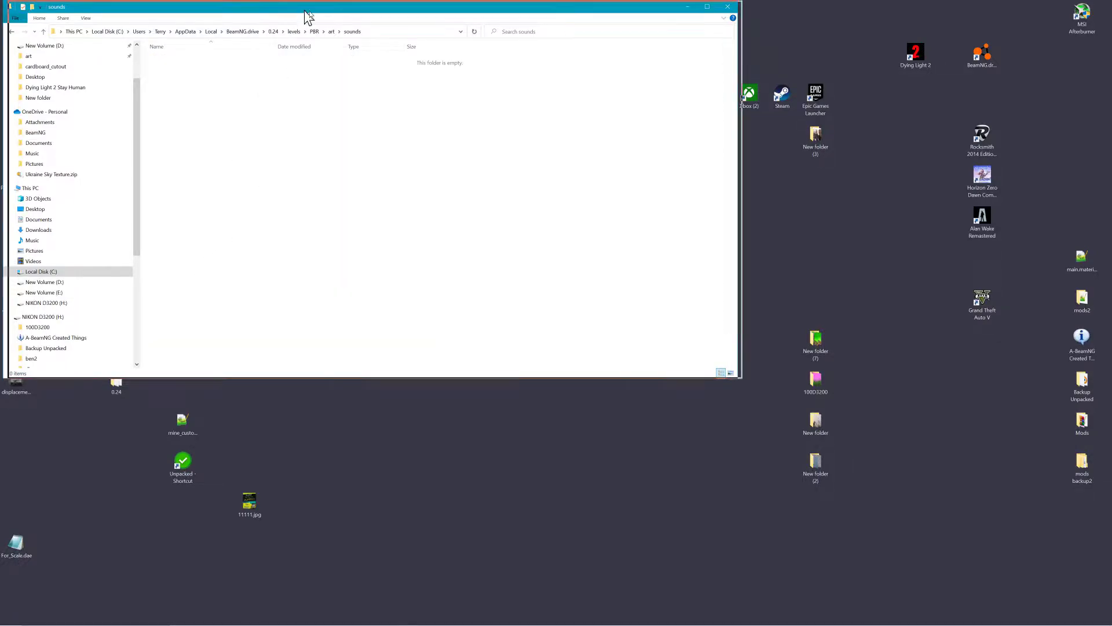
drag(300, 10, 575, 80)
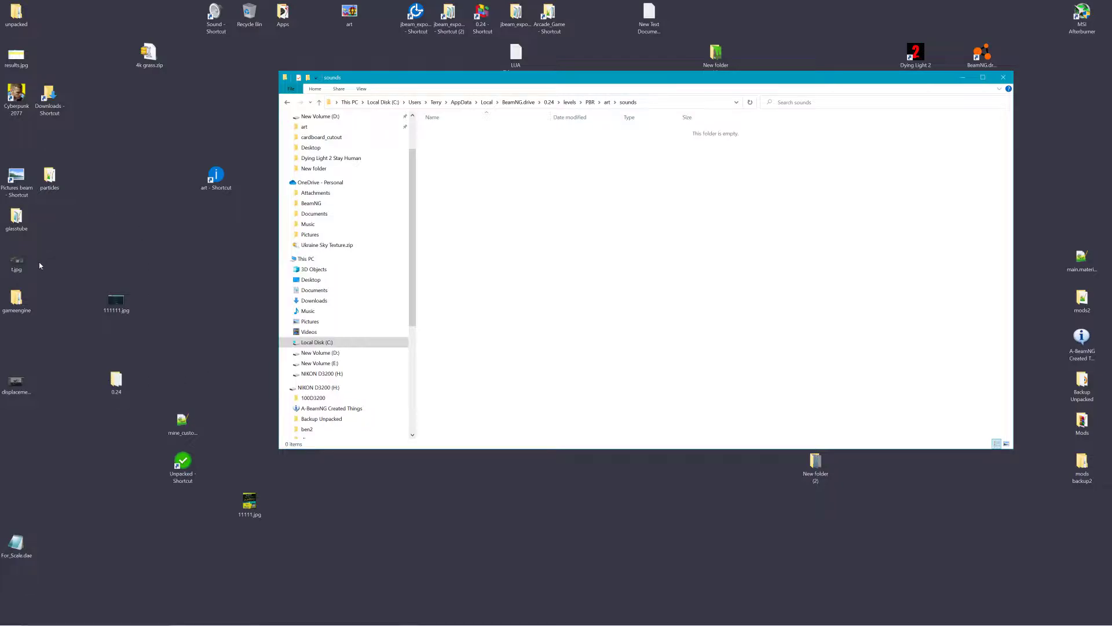
drag(665, 81, 643, 17)
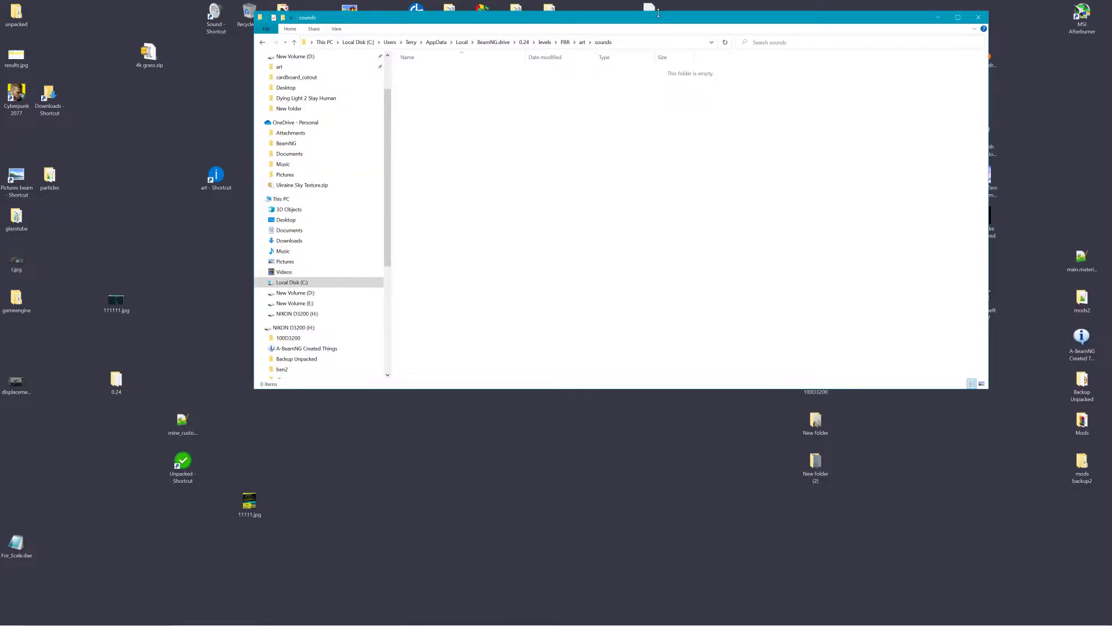
mouse_move(274, 621)
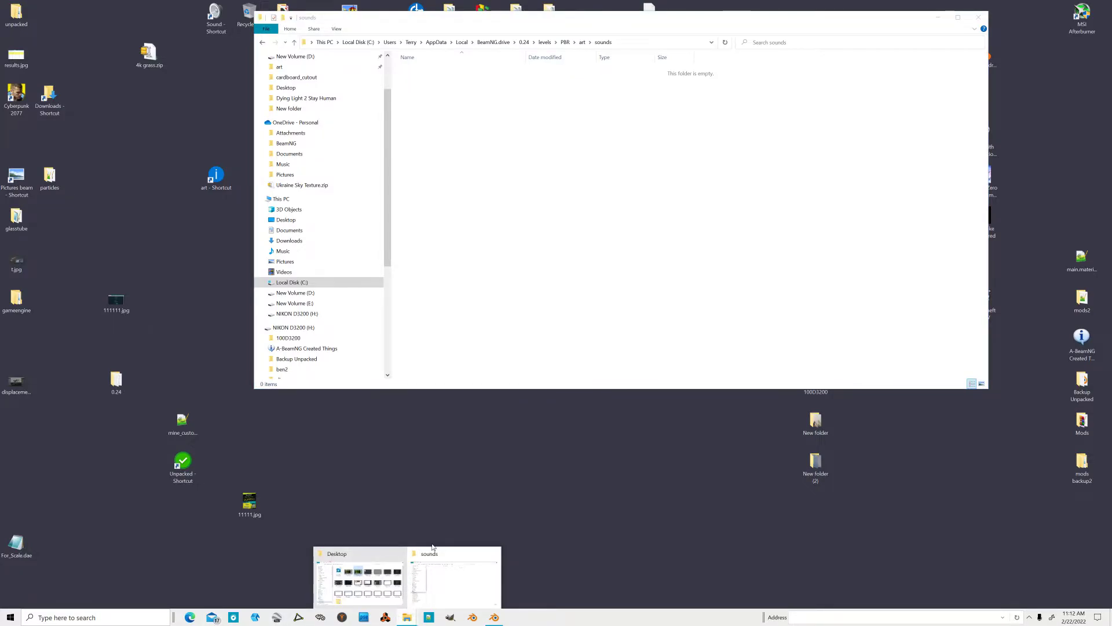
mouse_move(360, 623)
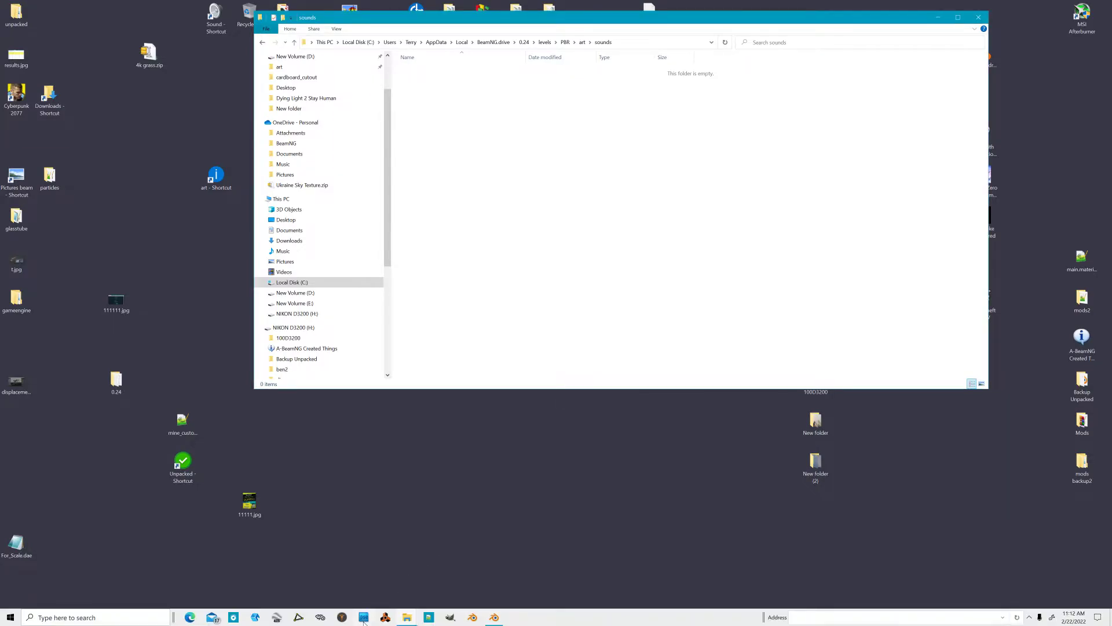
click(409, 618)
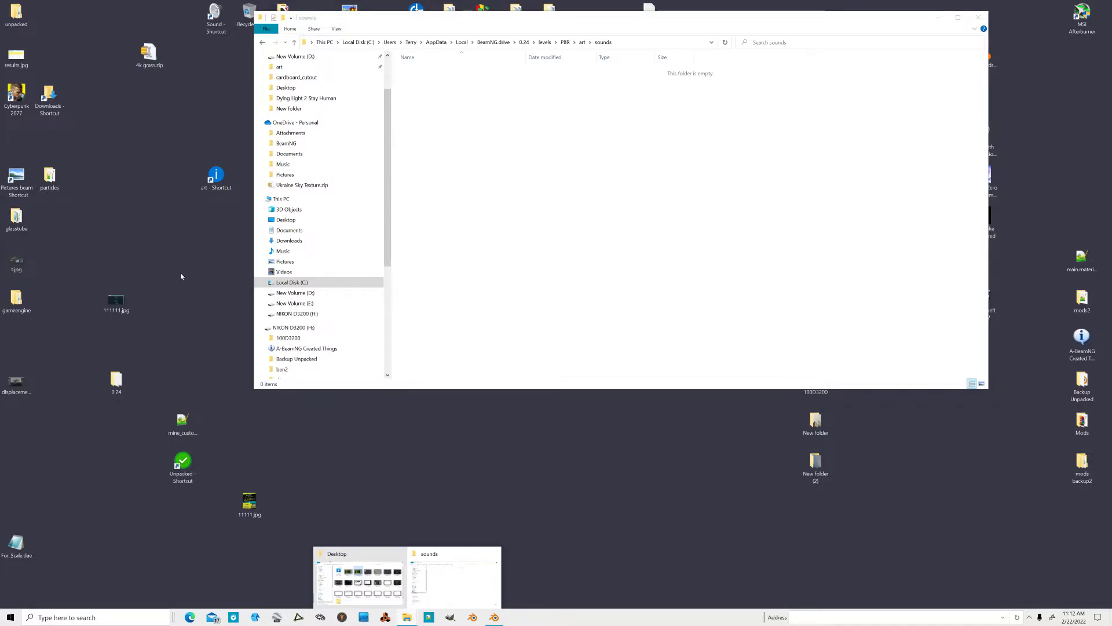
click(979, 18)
click(580, 340)
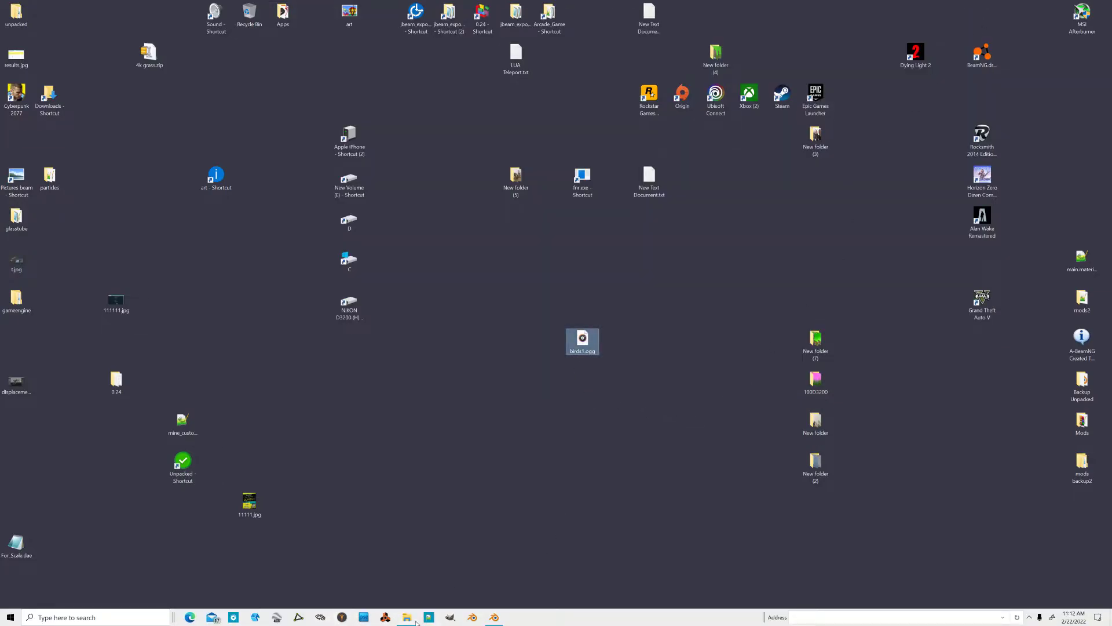
click(414, 620)
drag(701, 251, 959, 182)
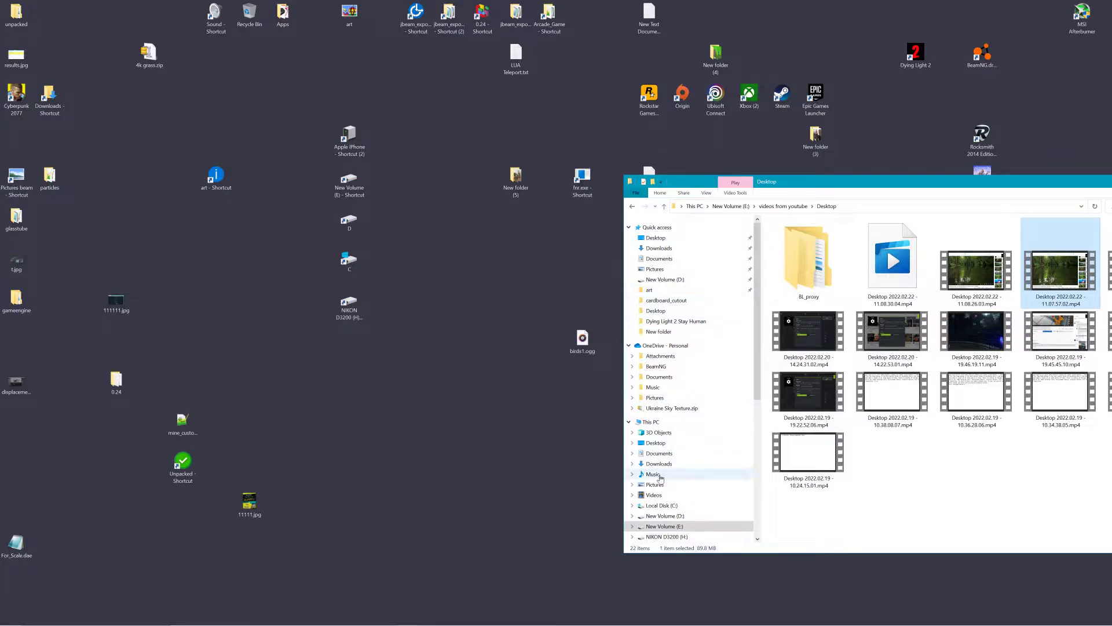
click(665, 509)
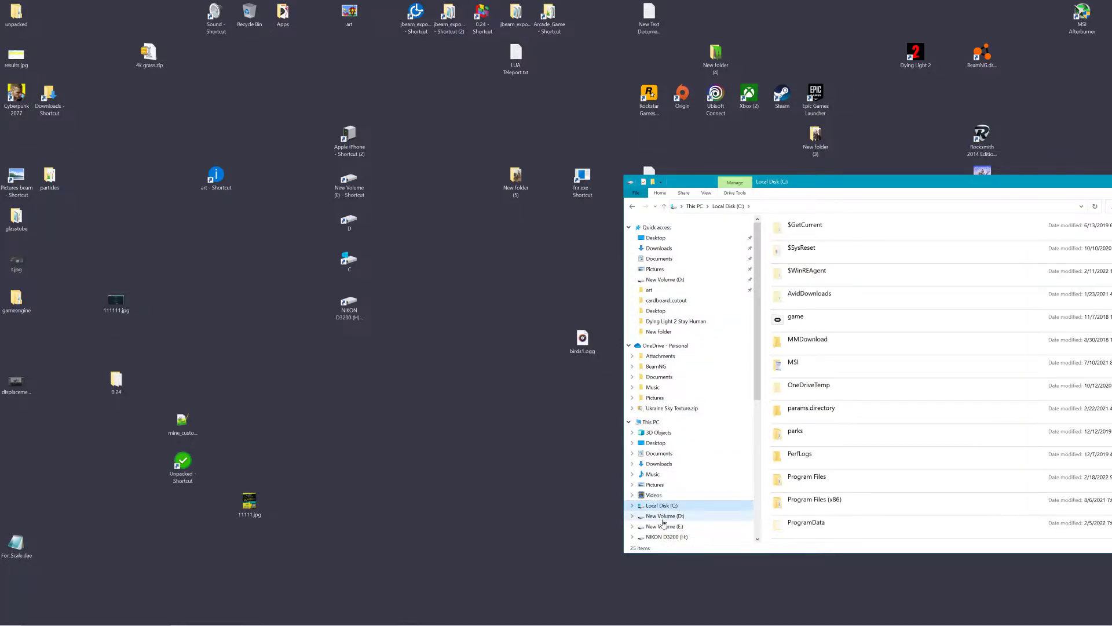
click(665, 517)
drag(1101, 183, 755, 160)
click(1005, 160)
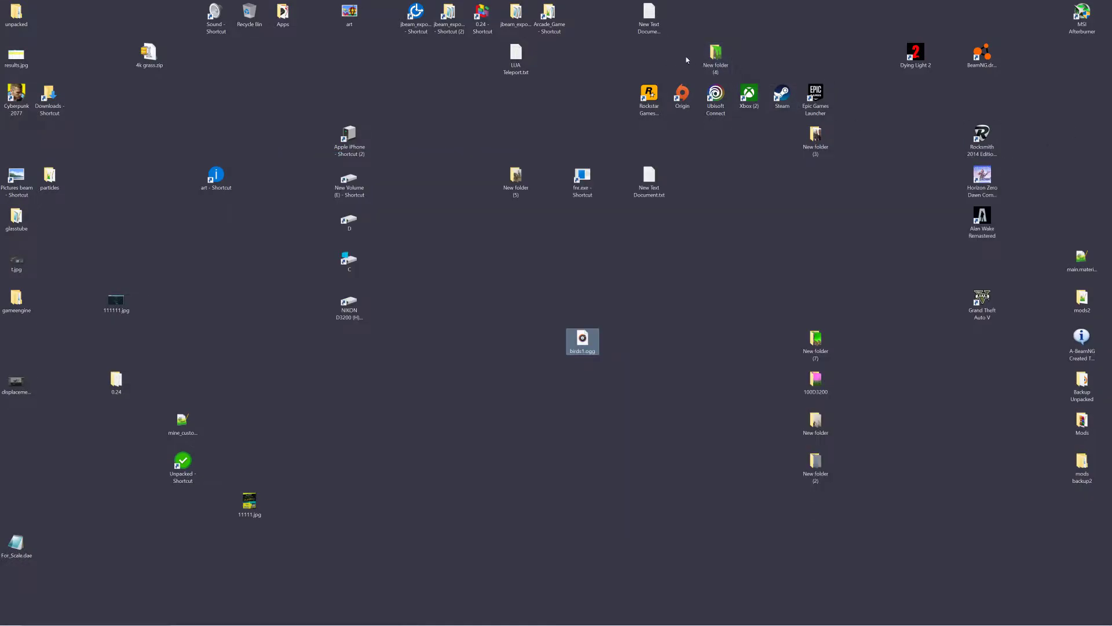
Open the 0.24 user folder again, go to levels > PBR > art > sounds, and place the window beside birds1.ogg.
double_click(482, 15)
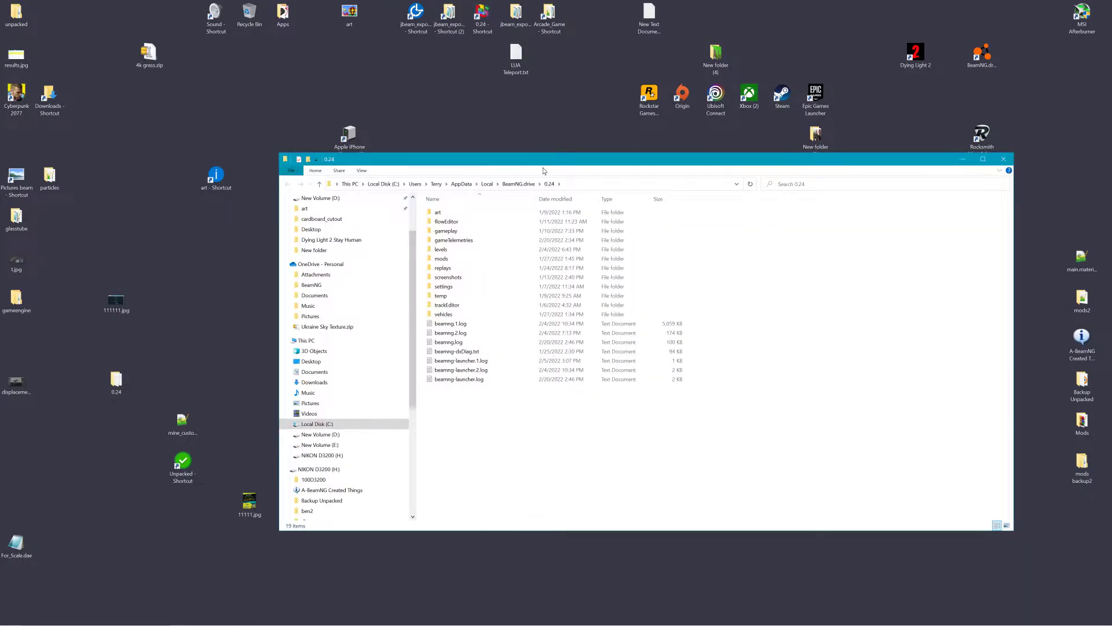
drag(544, 171, 843, 154)
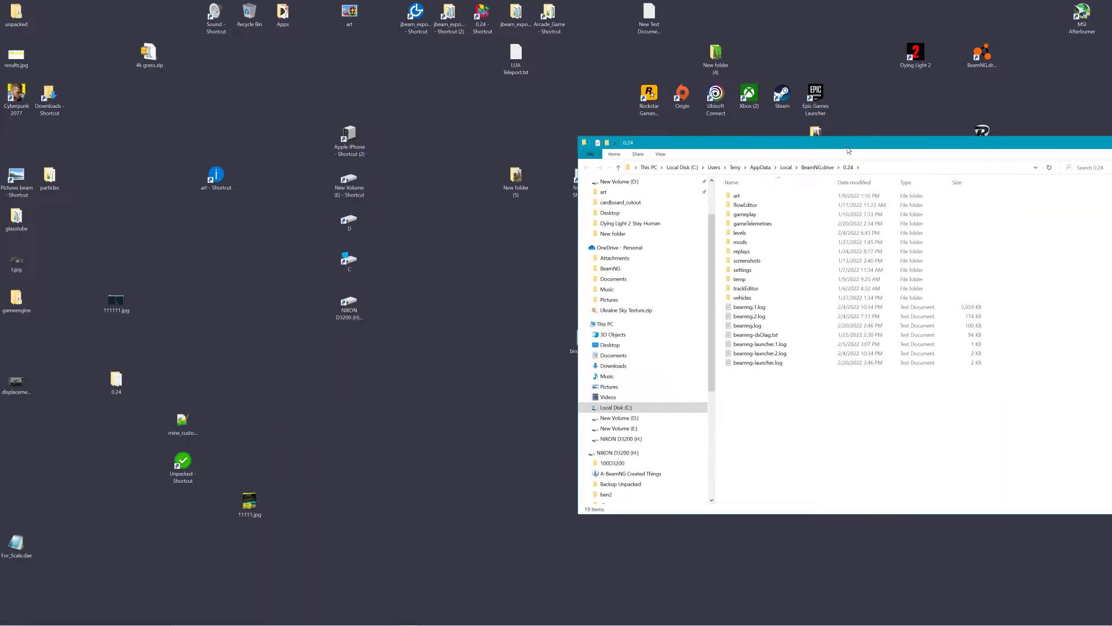
double_click(754, 234)
double_click(752, 205)
click(751, 198)
double_click(750, 199)
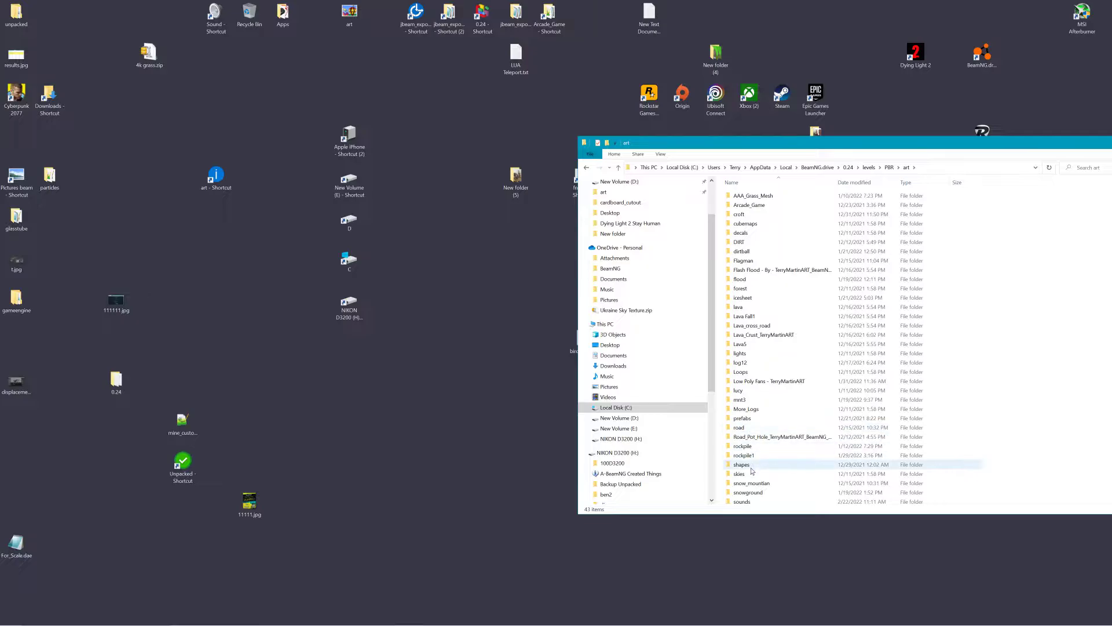
double_click(751, 501)
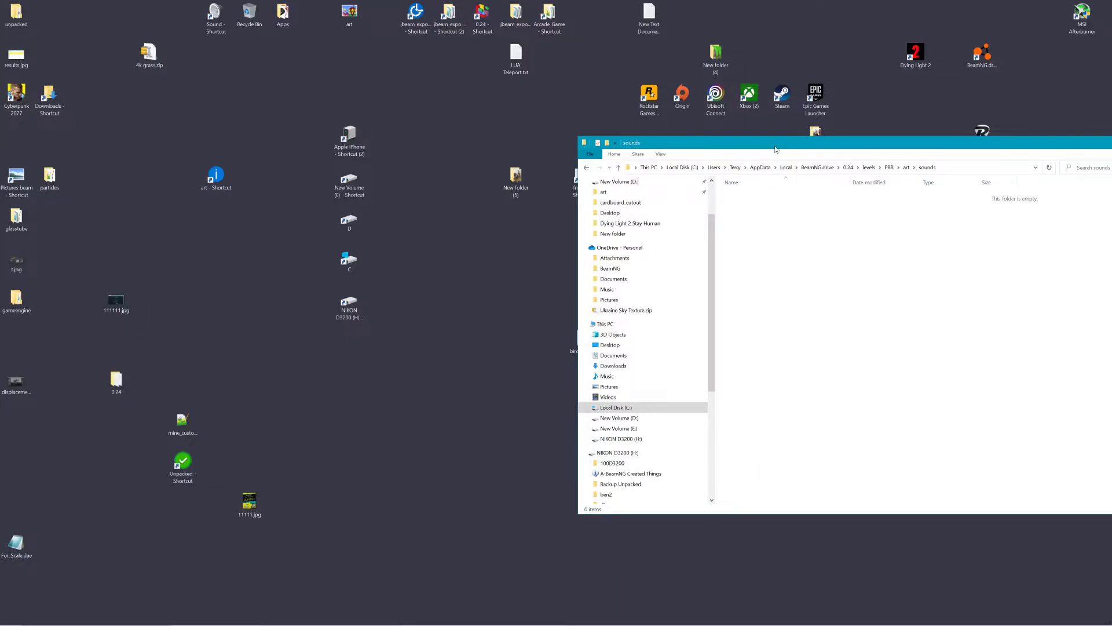
drag(777, 150, 854, 137)
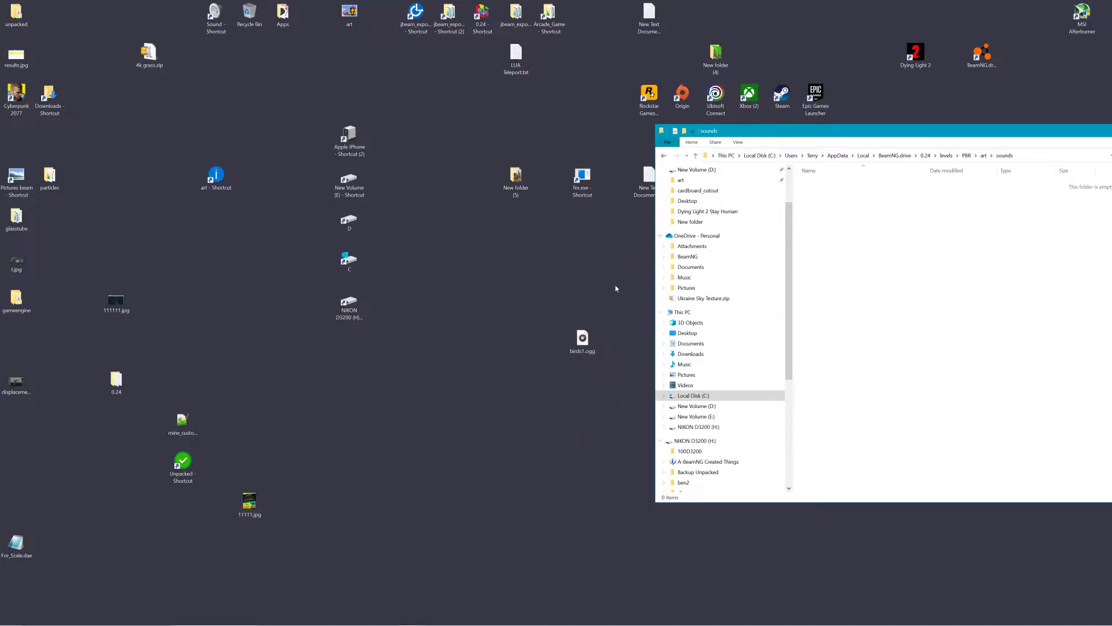
Move birds1.ogg from the desktop into the sounds folder and close the folder window.
drag(582, 340, 902, 240)
drag(943, 131, 528, 123)
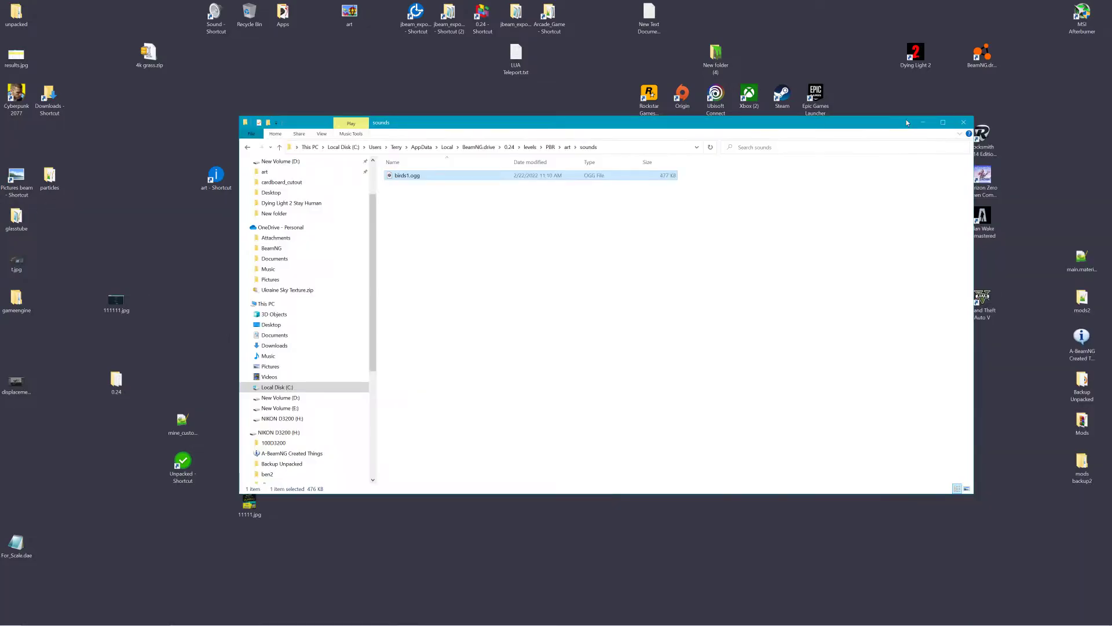
click(964, 122)
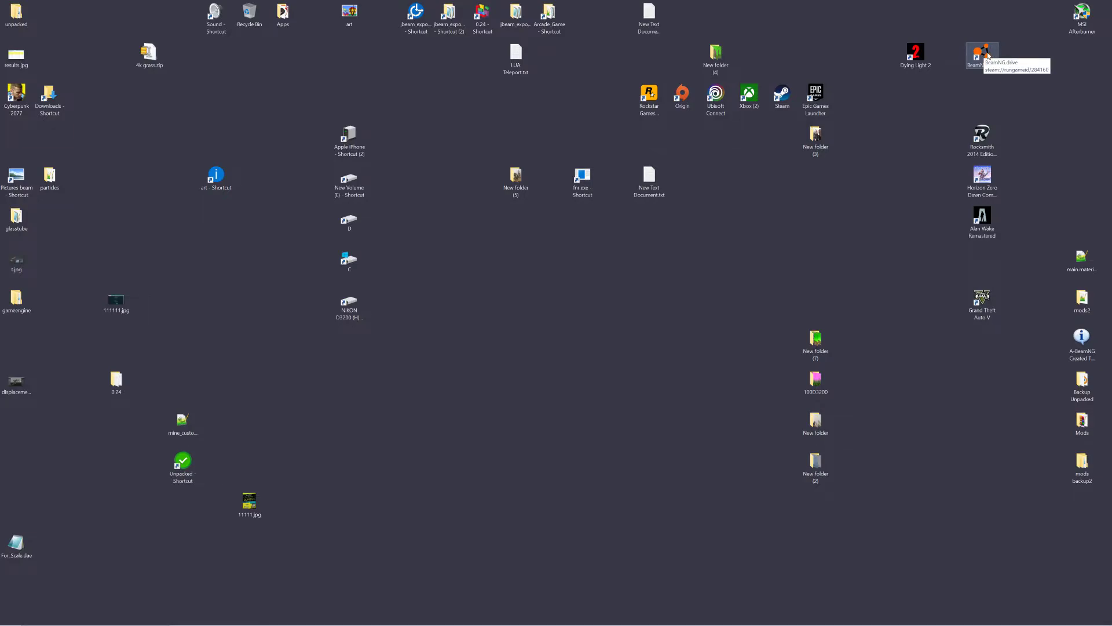
Start BeamNG.drive from the desktop and launch the game.
click(988, 56)
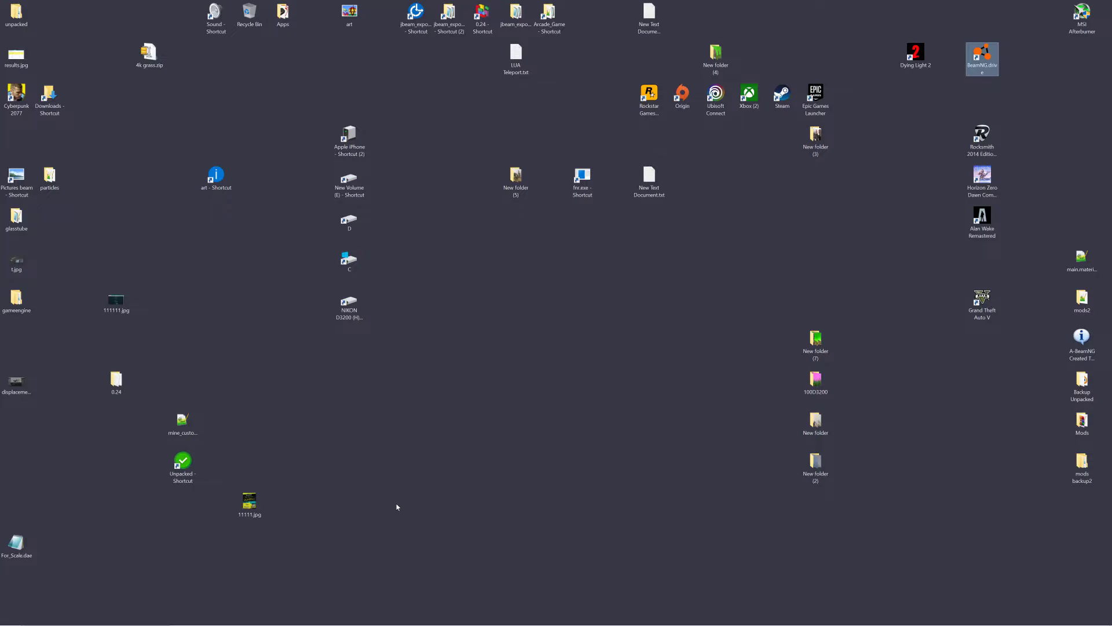
key(Return)
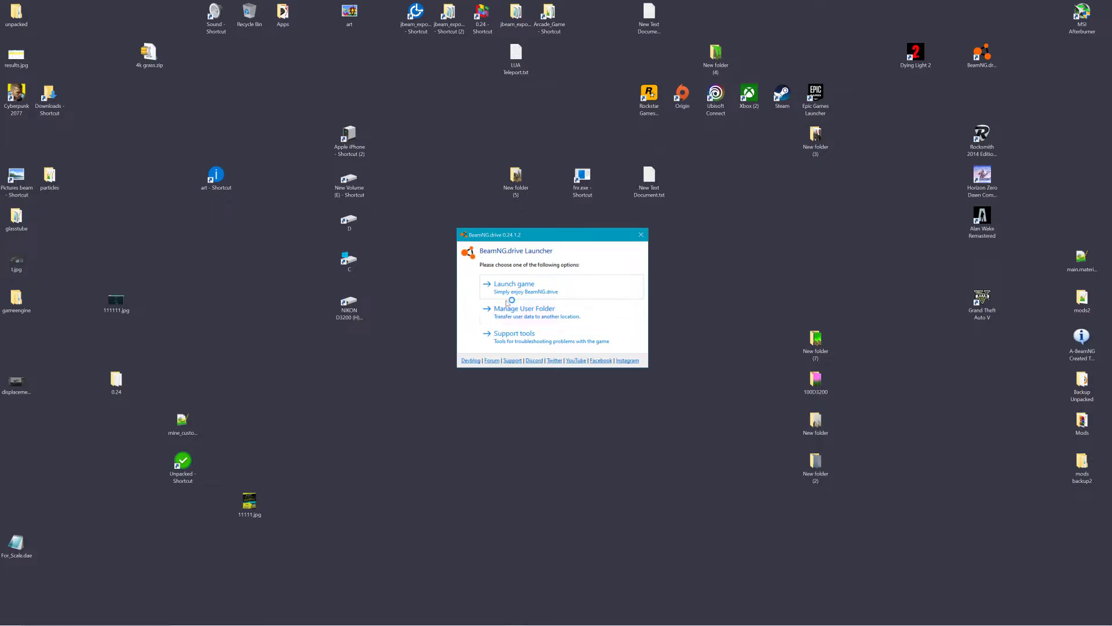
click(523, 290)
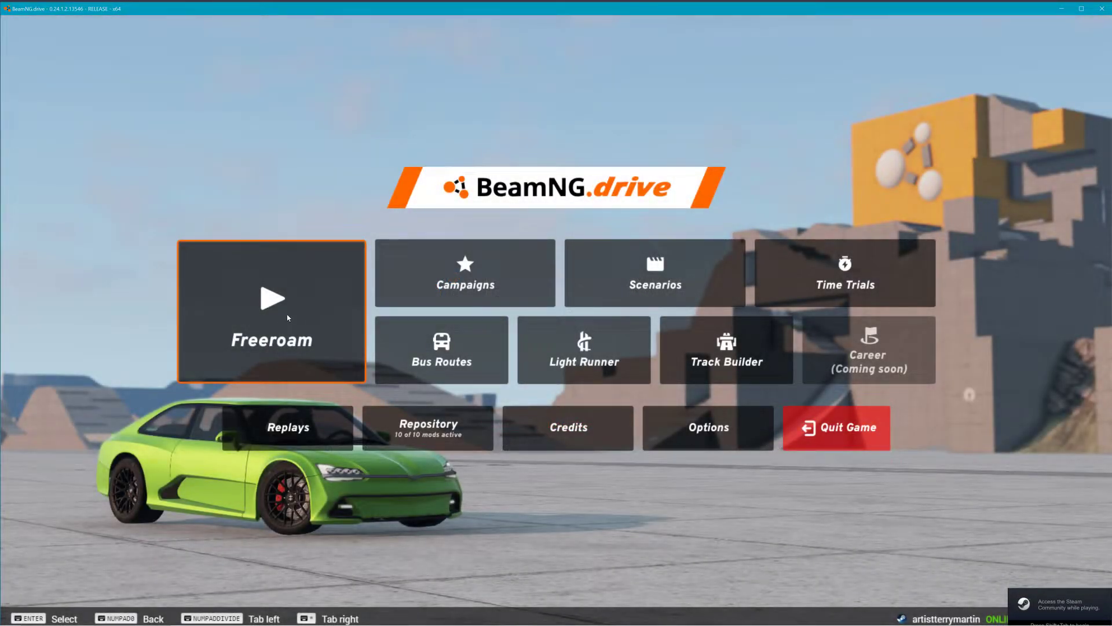
Load the PBR level in Freeroam mode.
click(270, 302)
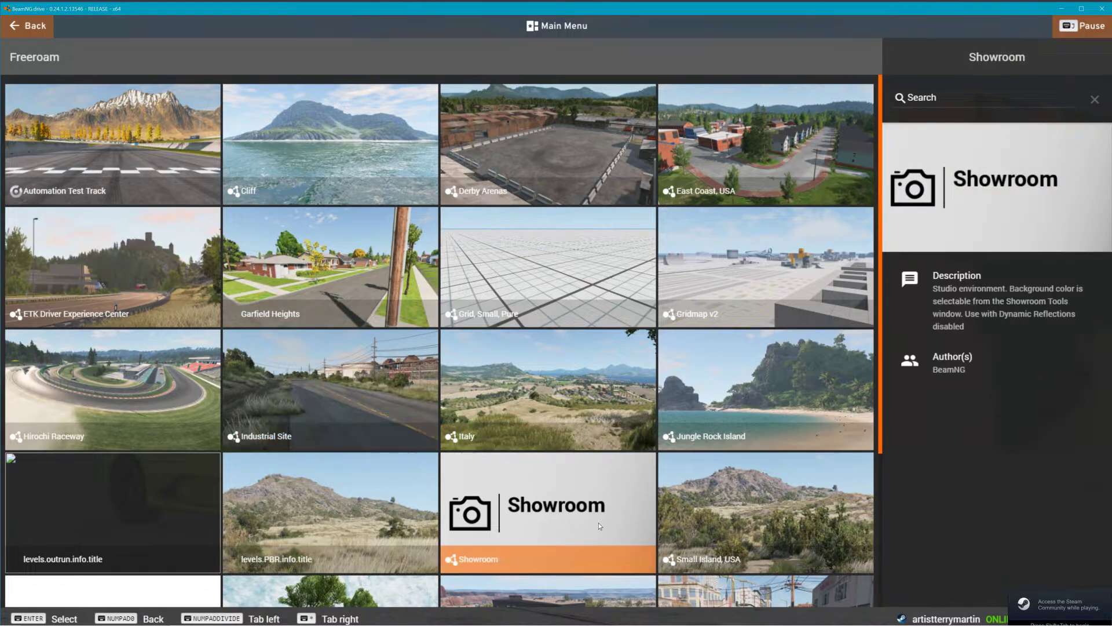
scroll(600, 523, down, 1)
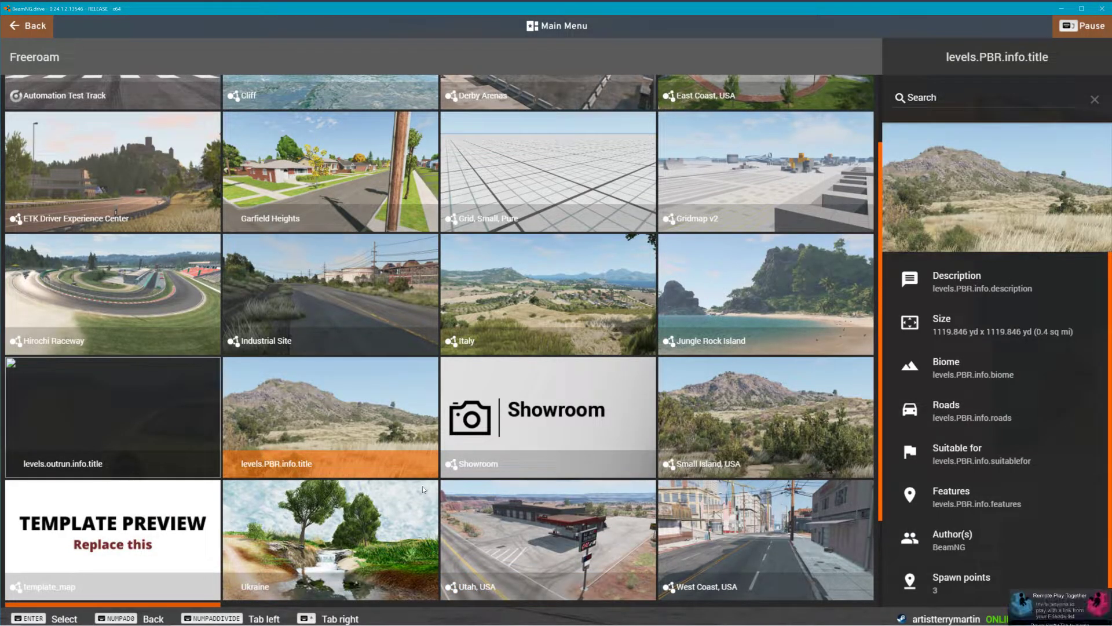
click(324, 399)
click(978, 582)
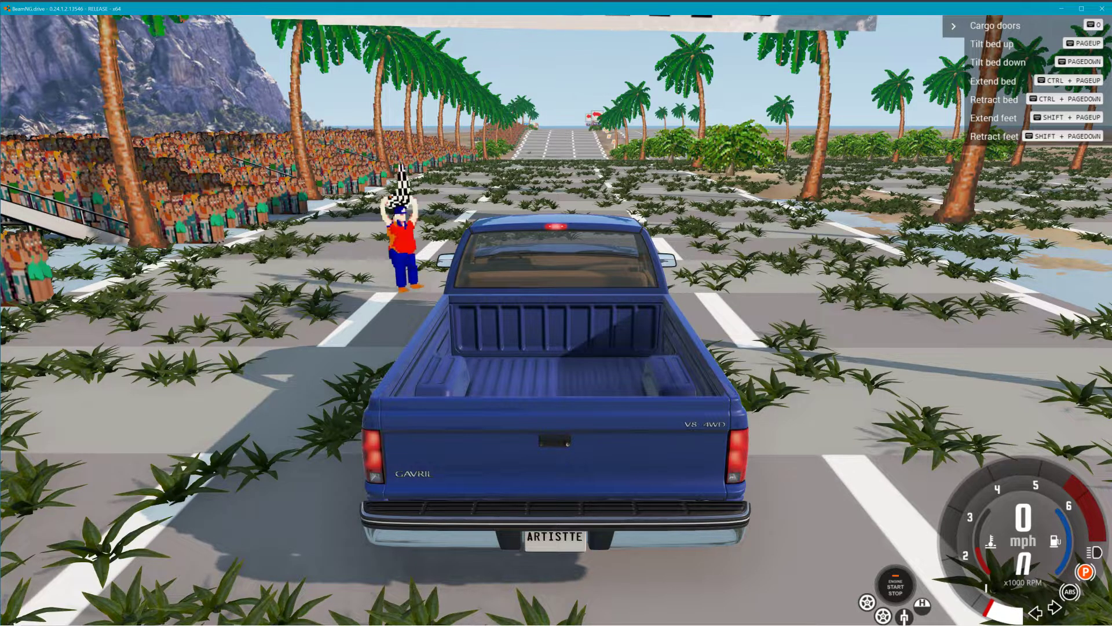
Switch to the free camera, face the open desert, and open the world editor.
key(shift+c)
right_drag(420, 233, 655, 191)
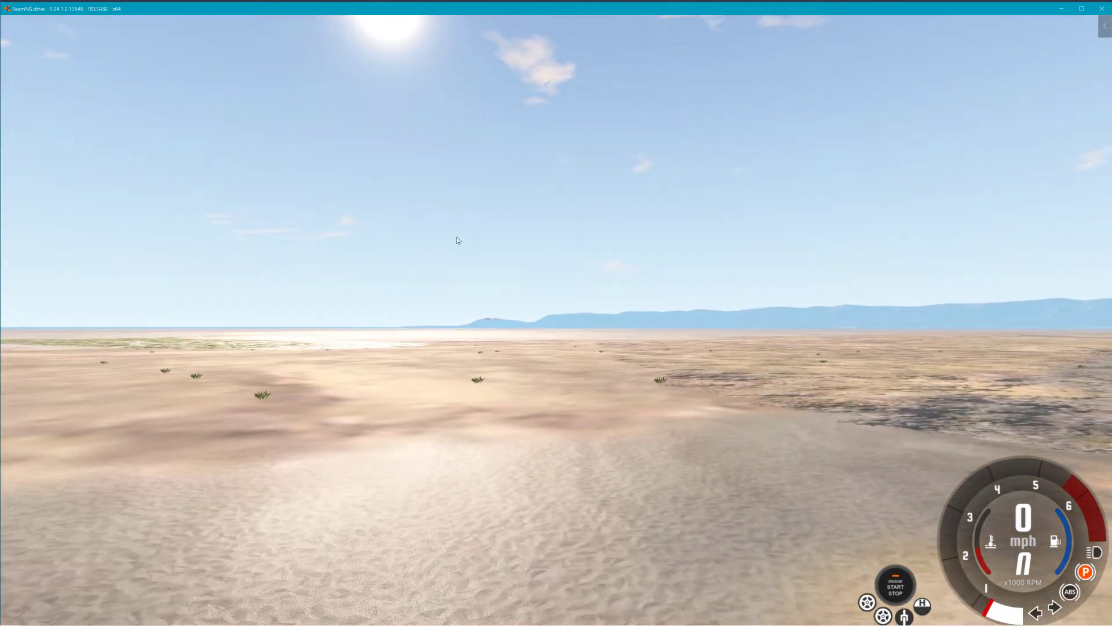
key(F11)
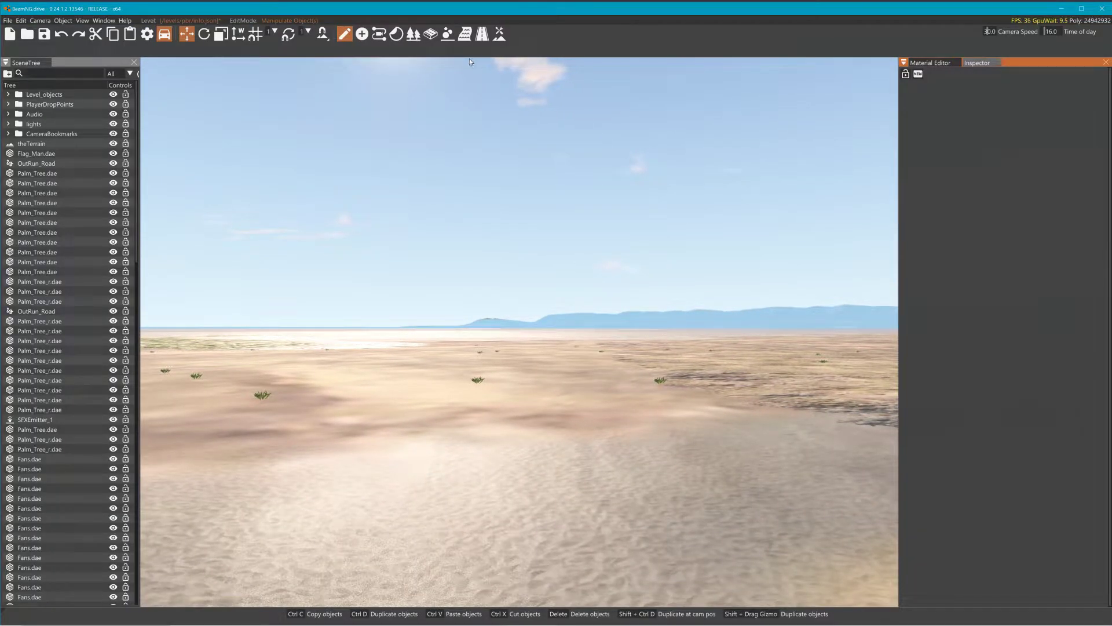
Place a new sound emitter on the open desert ground in front of the camera and finish creating objects.
click(362, 33)
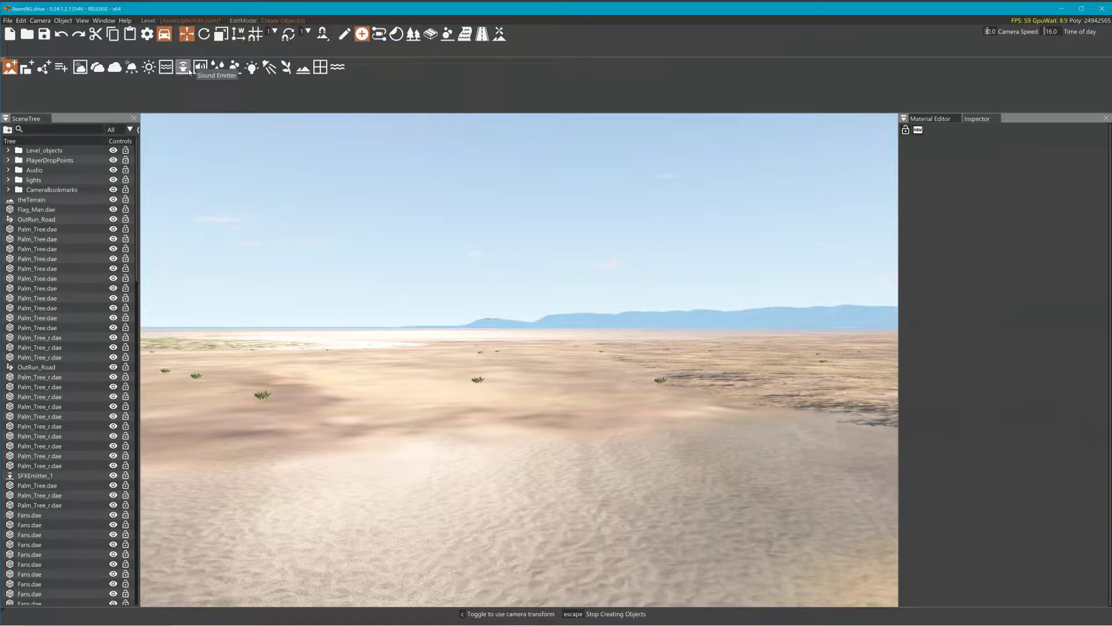
click(189, 71)
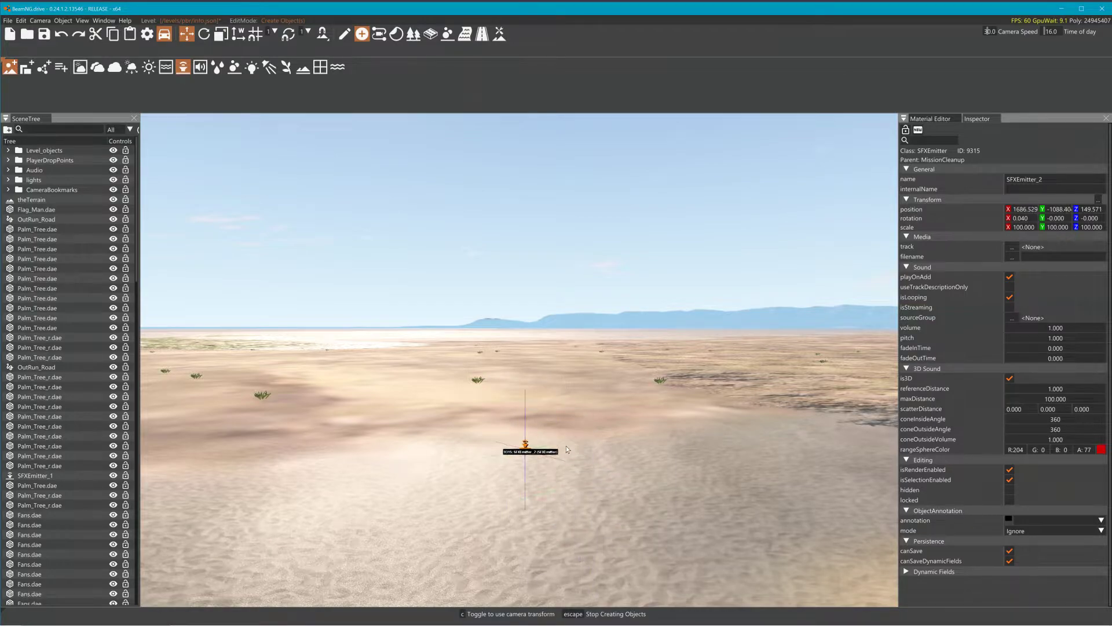
click(515, 462)
key(Escape)
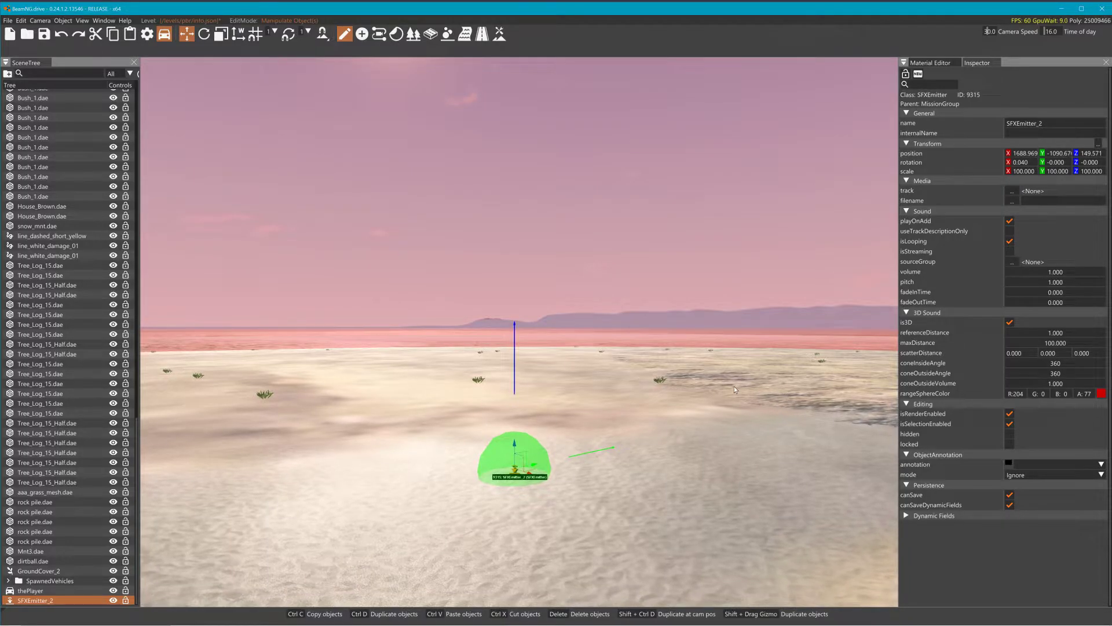
Examine the new sound emitter's inner and outer range spheres from far away and from close up.
key(s)
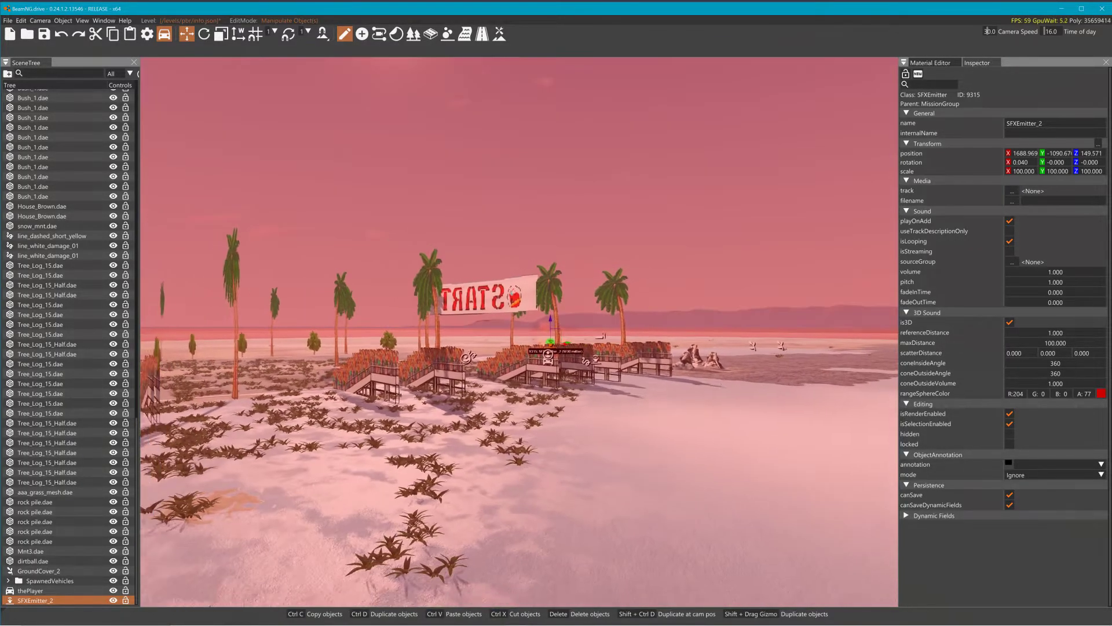
right_drag(519, 331, 510, 388)
key(s)
right_drag(641, 418, 640, 417)
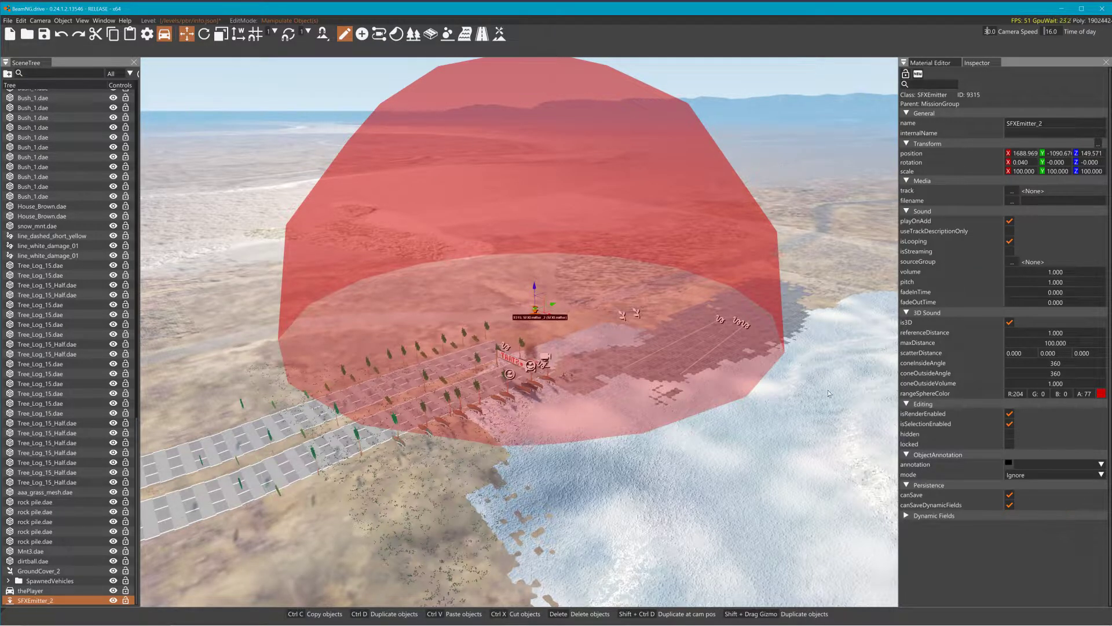
key(w)
right_drag(725, 356, 630, 368)
key(w)
scroll(630, 371, up, 6)
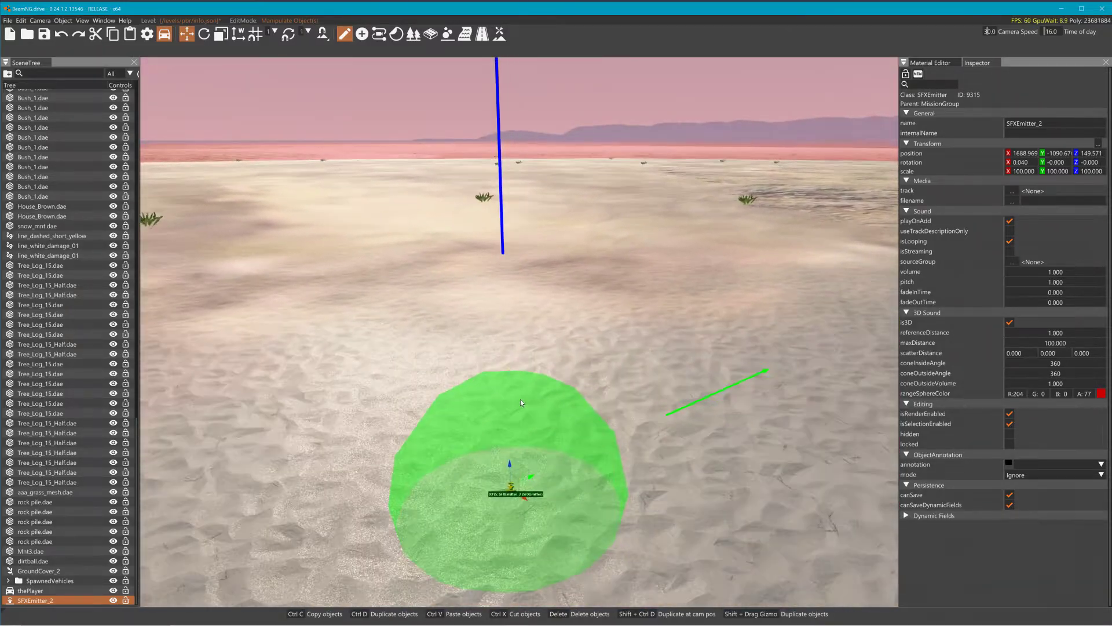
scroll(510, 416, down, 3)
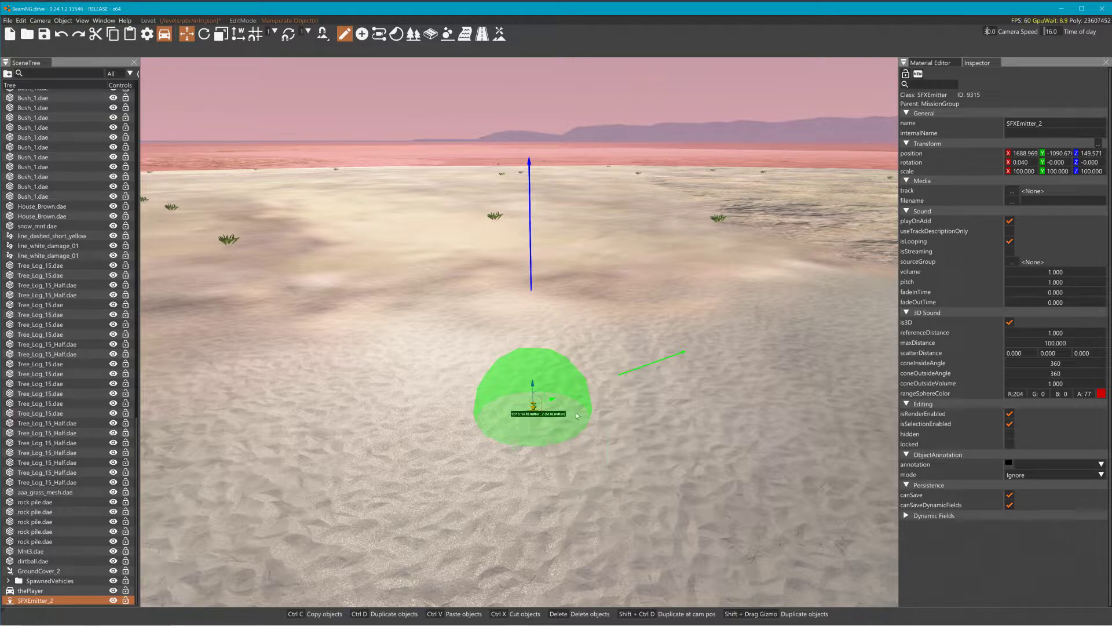
scroll(620, 348, down, 3)
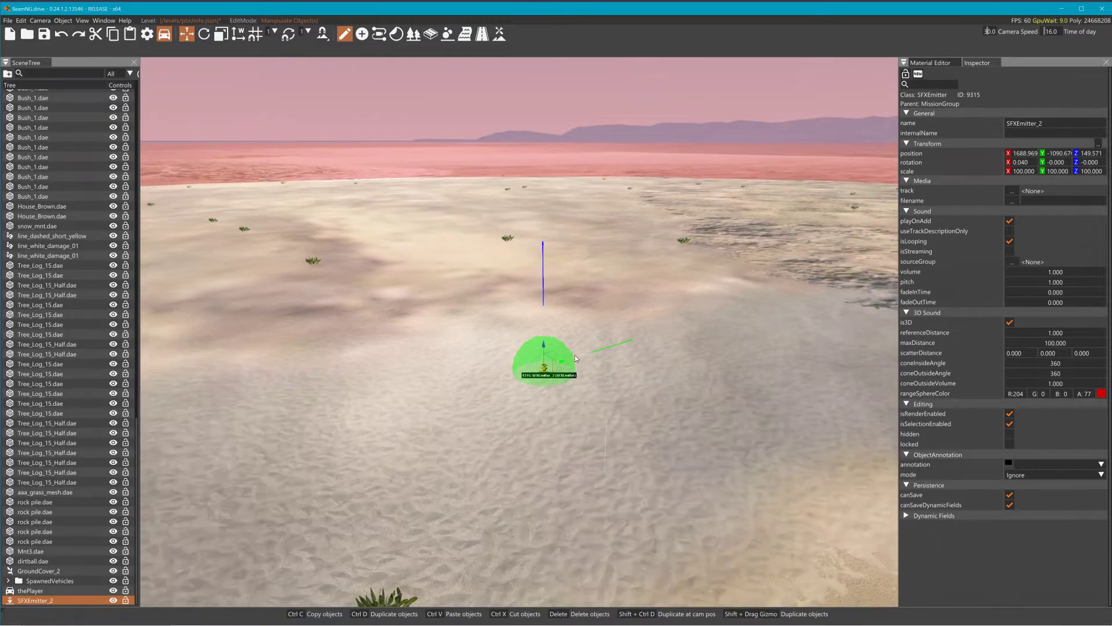
key(s)
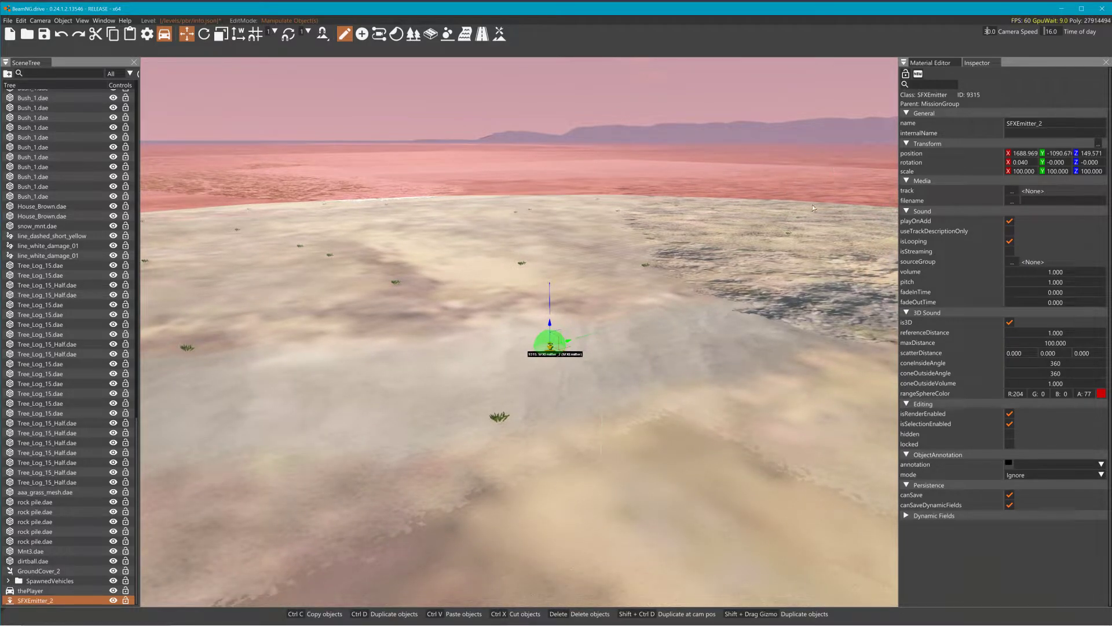
scroll(826, 201, down, 5)
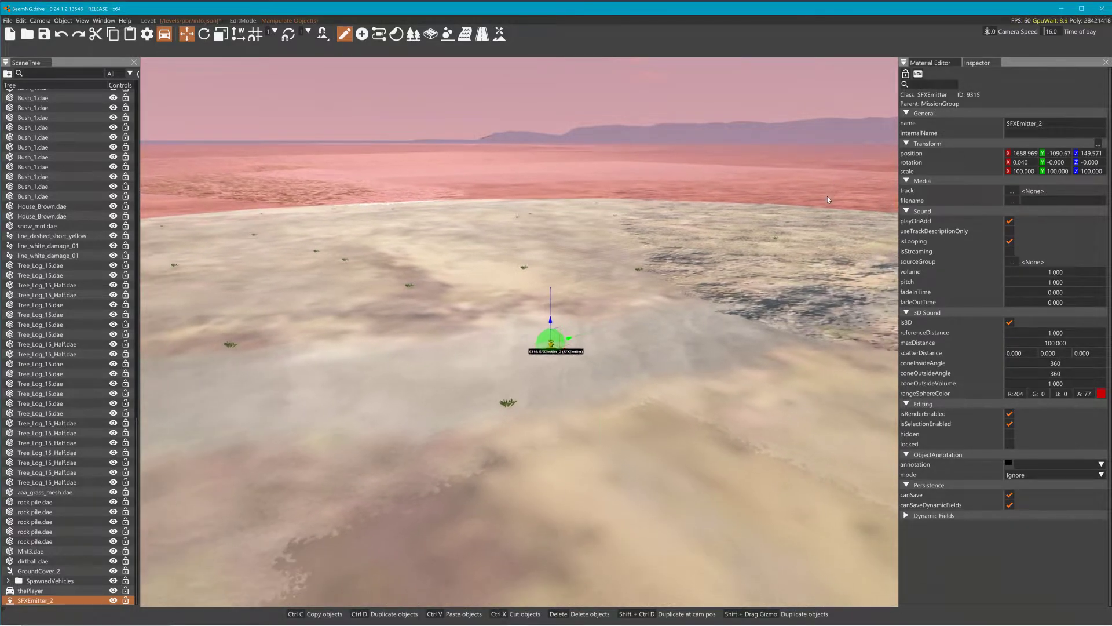
key(w)
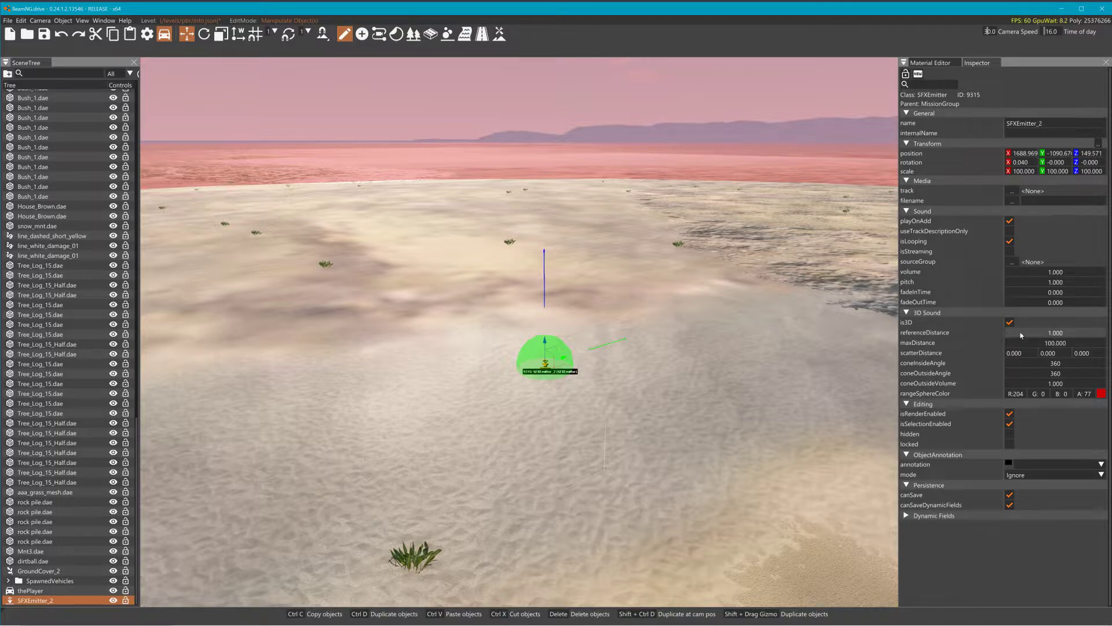
Increase the sound emitter's reference distance to 15.2.
drag(1027, 335, 1055, 332)
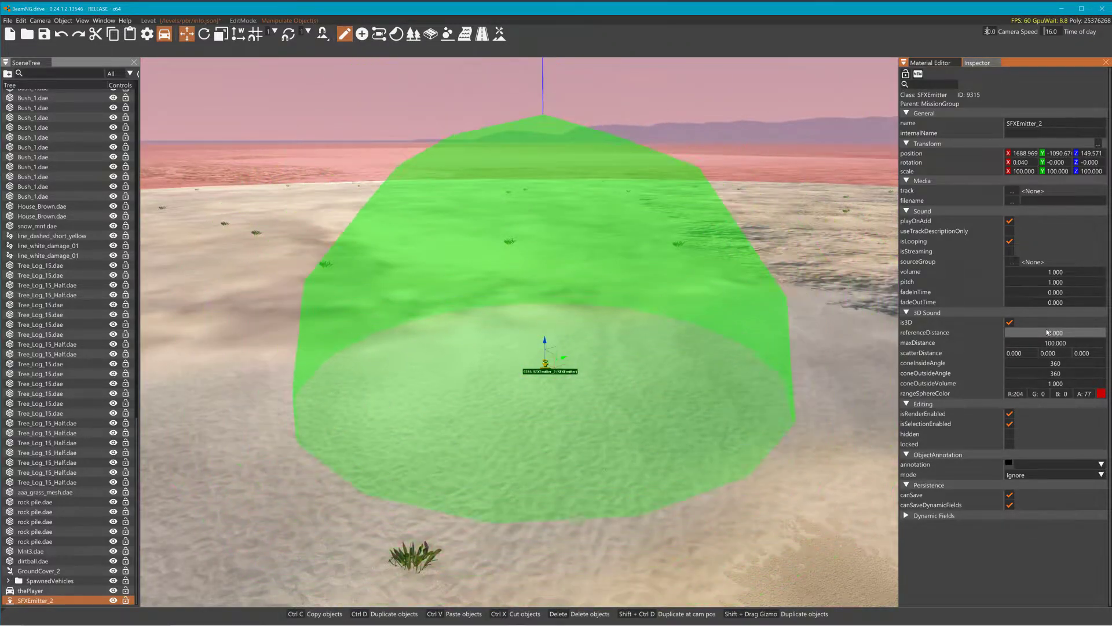
drag(1047, 331, 1067, 335)
key(s)
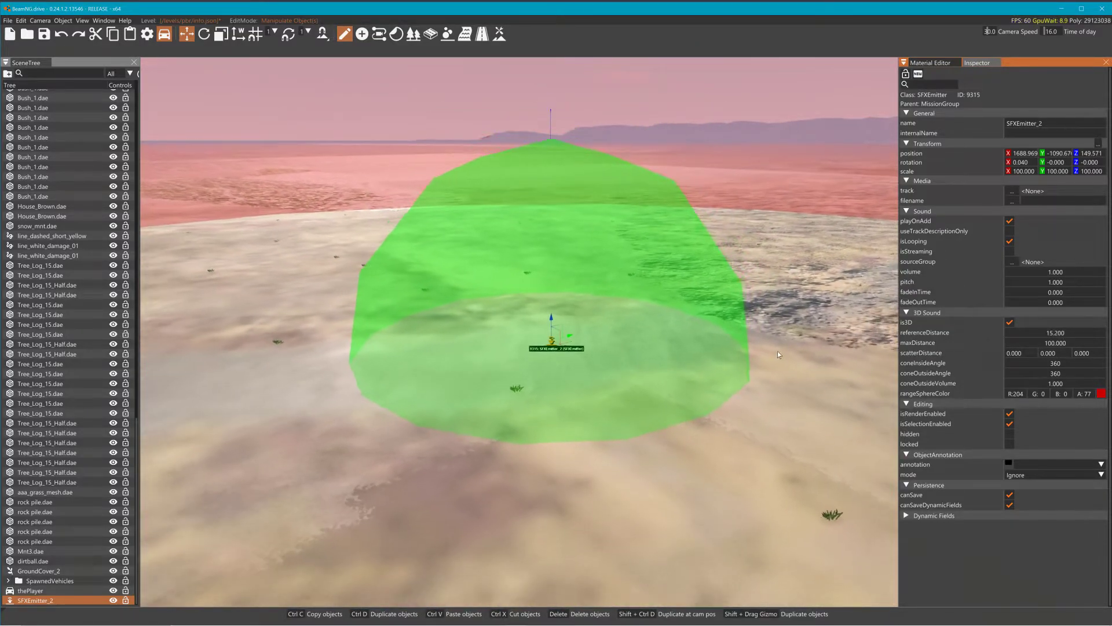
key(s)
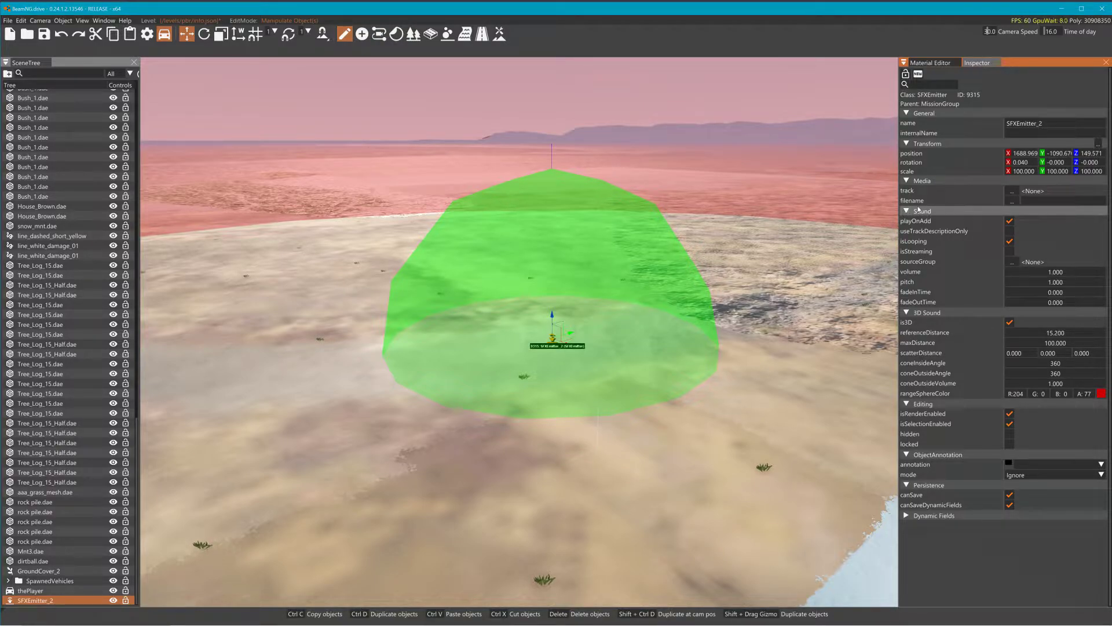
Assign birds1.ogg from /levels/PBR/art/sounds/ as the sound emitter's audio file.
click(1012, 200)
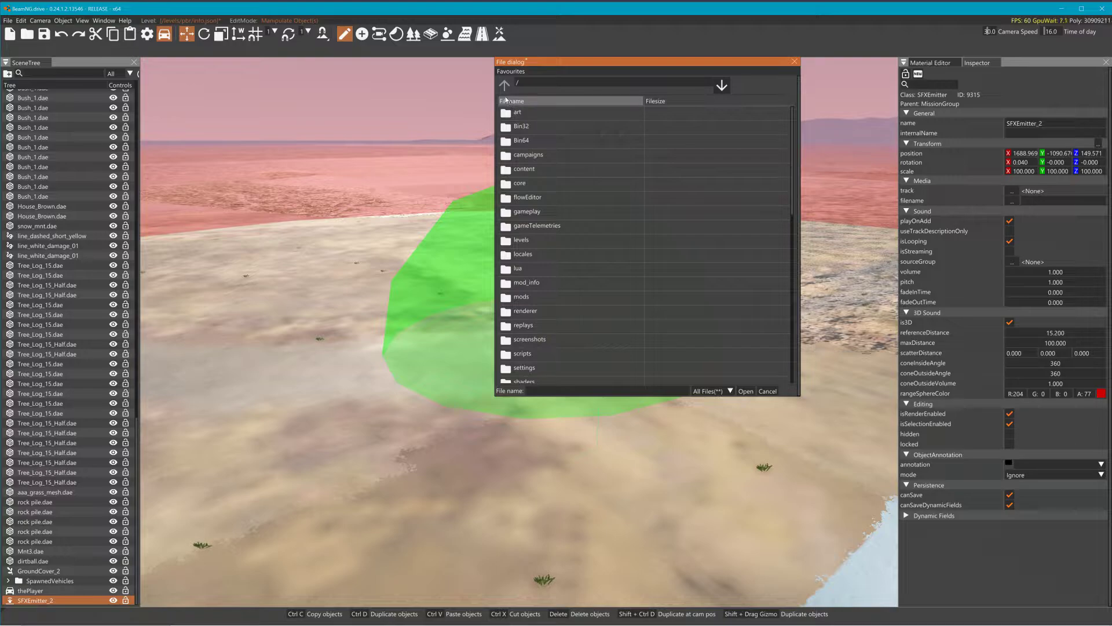
double_click(536, 241)
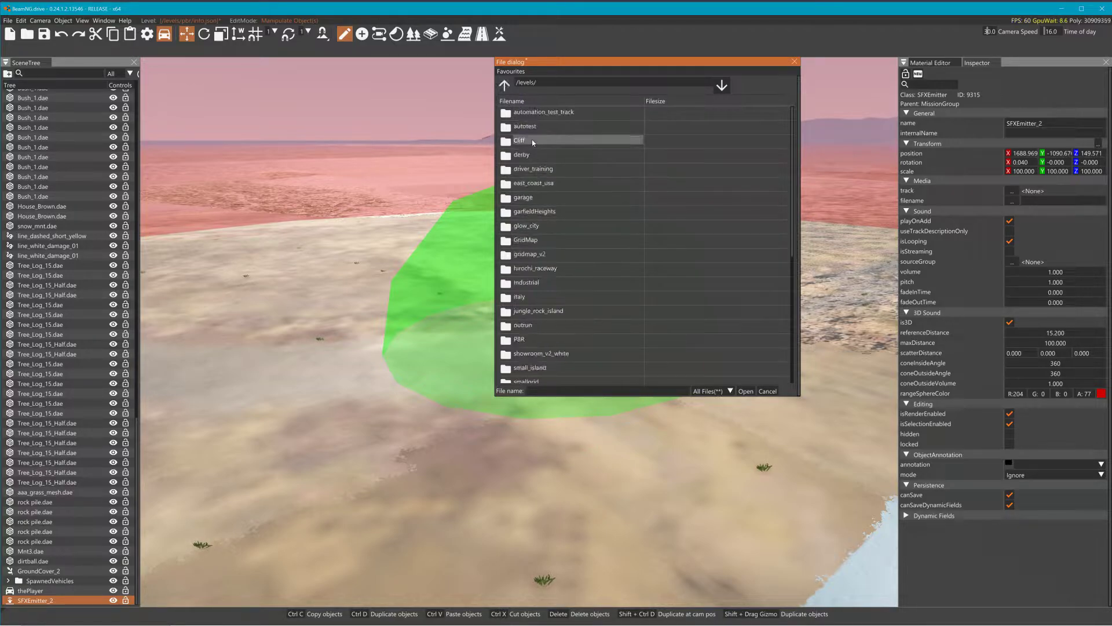
double_click(520, 339)
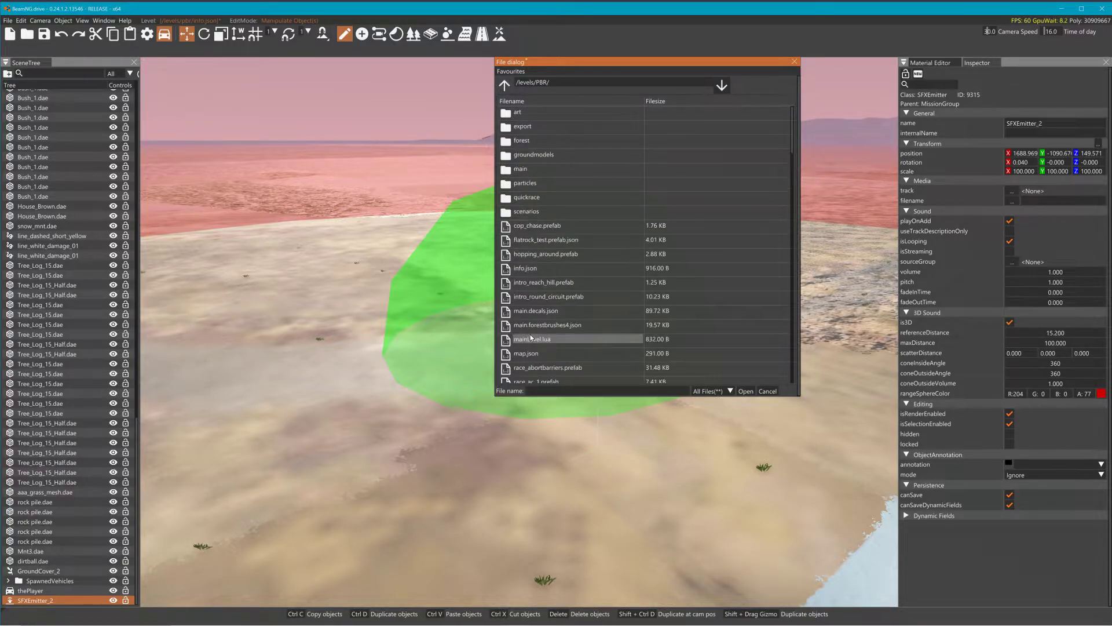
double_click(518, 113)
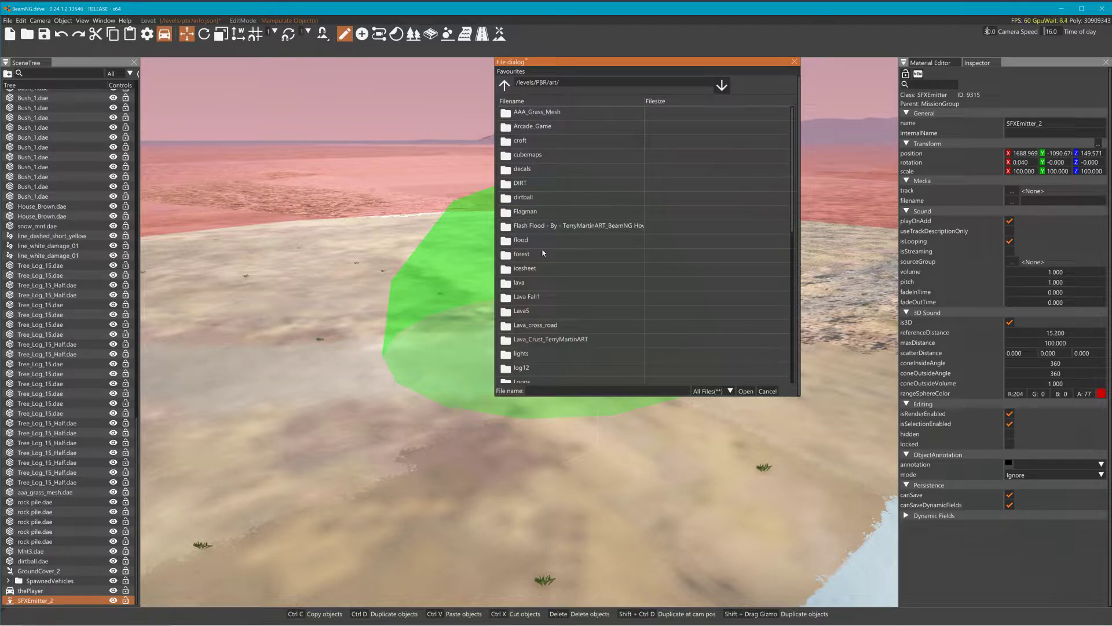
scroll(534, 347, down, 3)
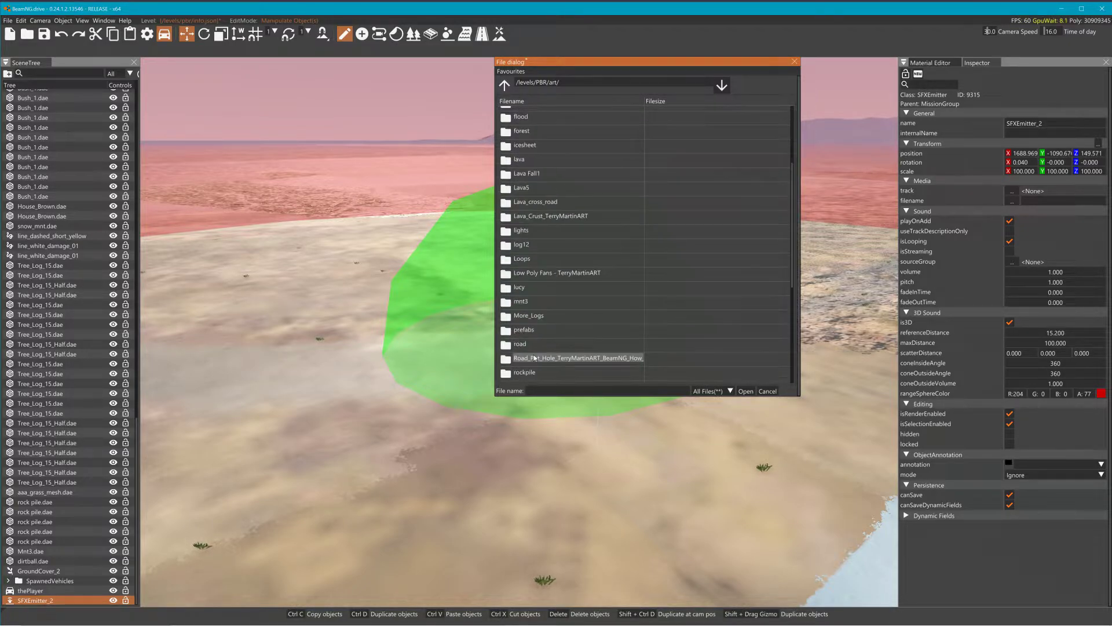
scroll(535, 342, down, 2)
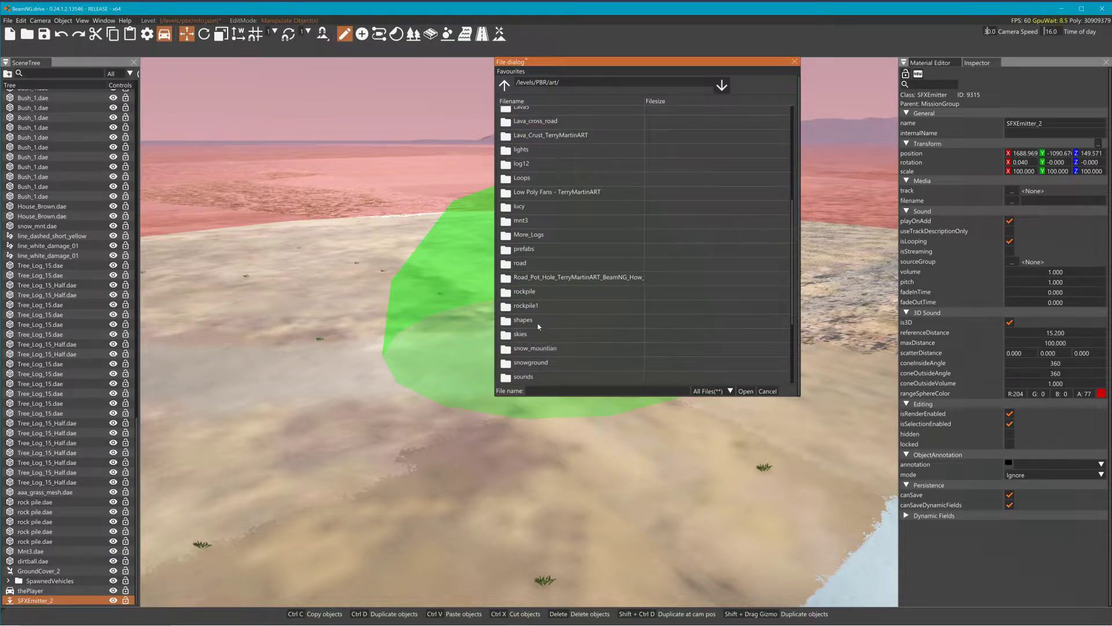
scroll(538, 331, down, 1)
double_click(540, 339)
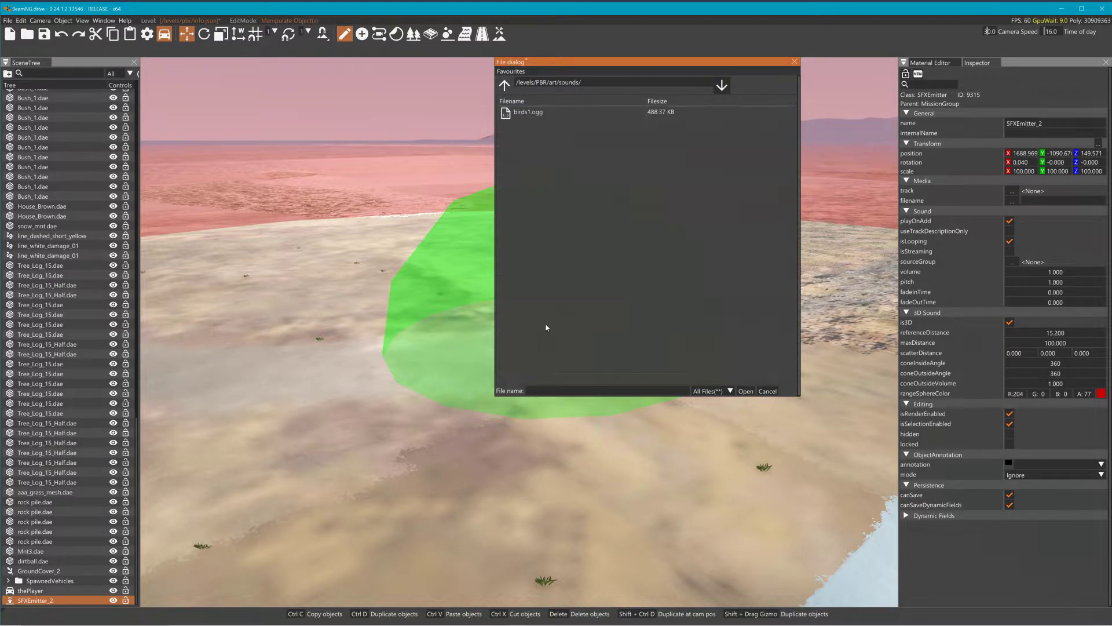
click(746, 391)
Fly into and back out of the sound emitter's range to check how the birdsong changes with distance.
key(w)
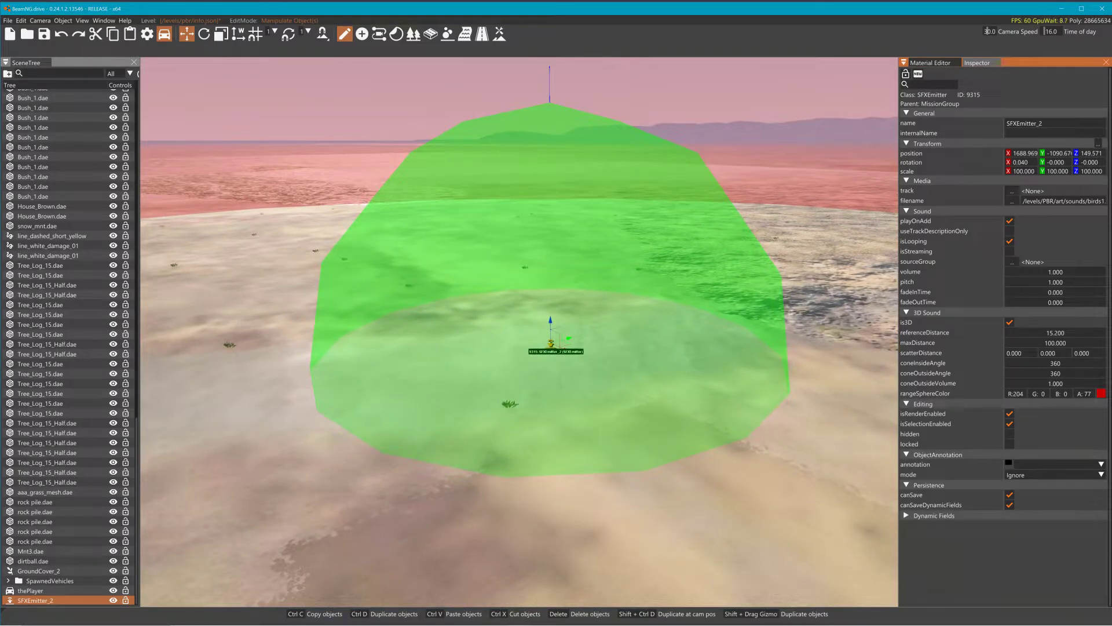
key(w)
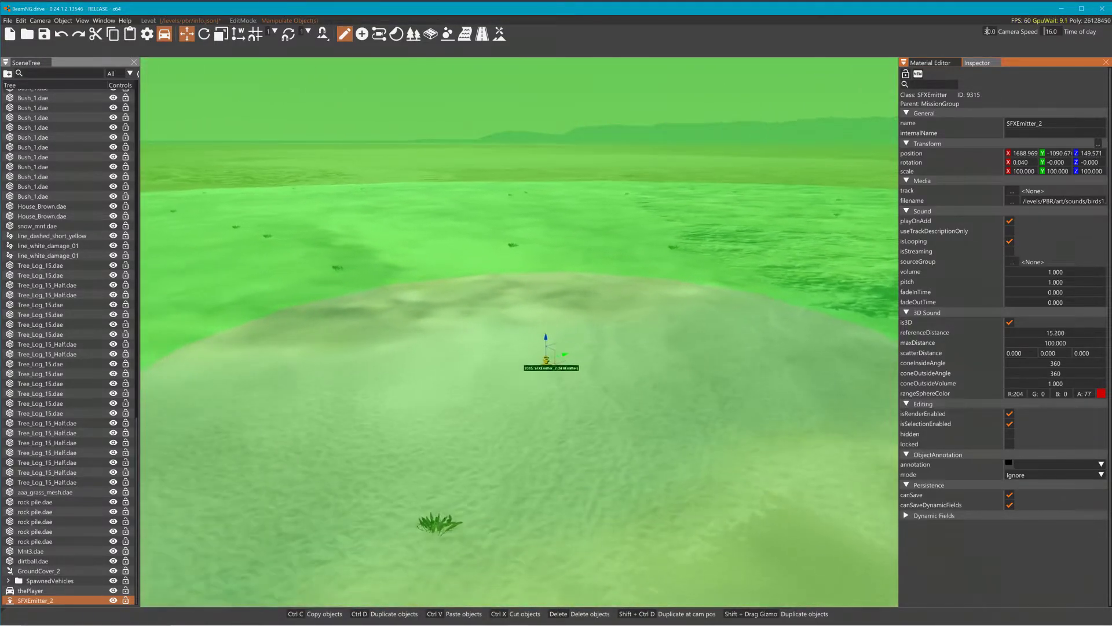
key(w)
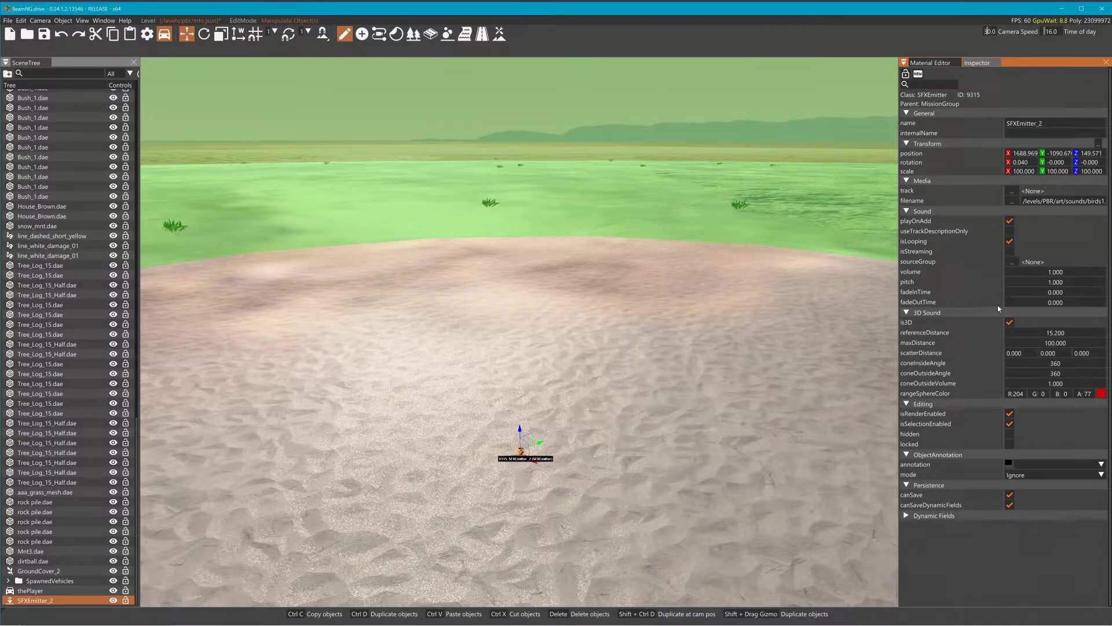
key(s)
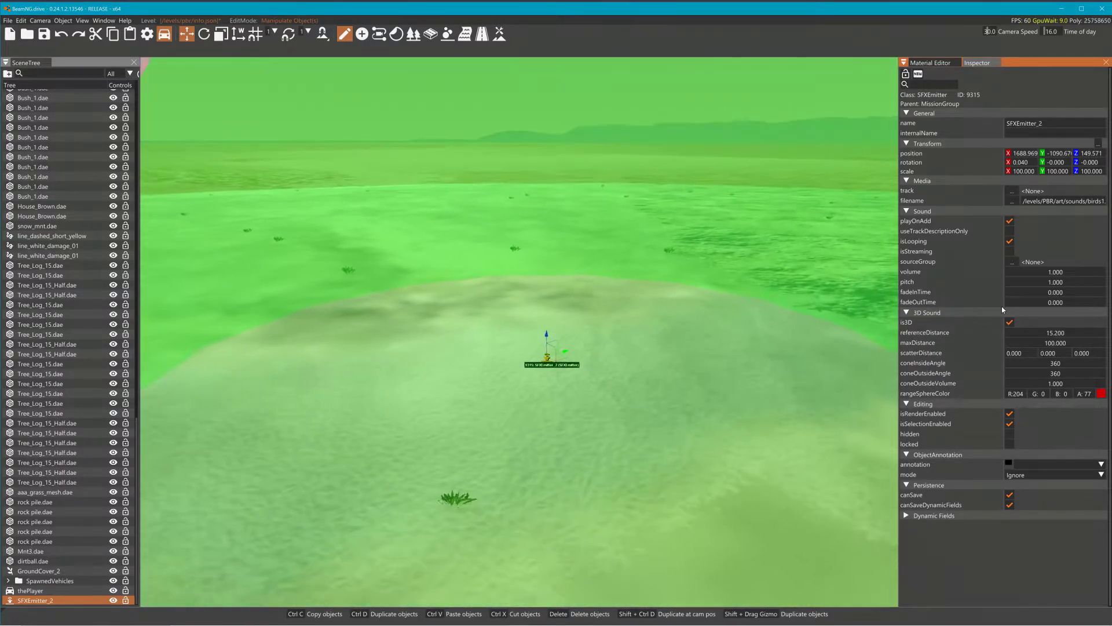
key(s)
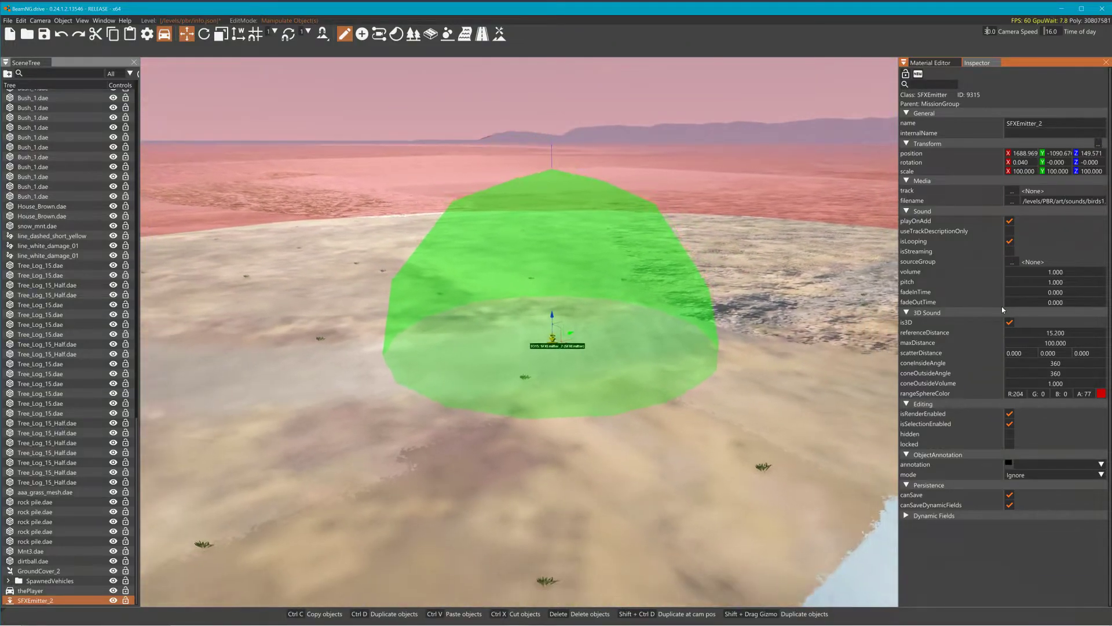
key(s)
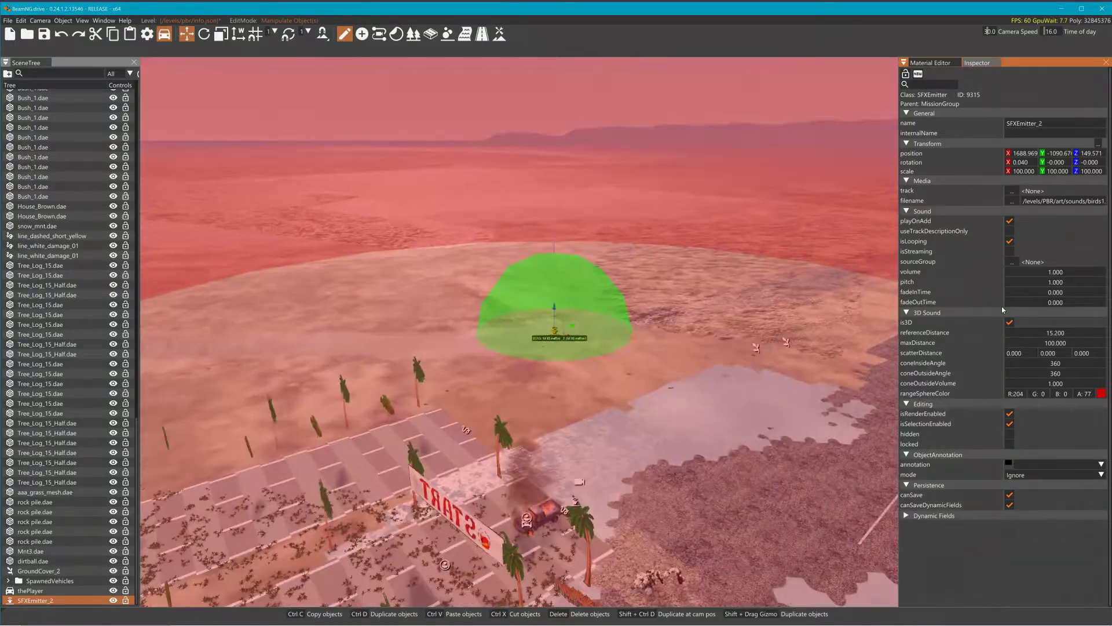
key(s)
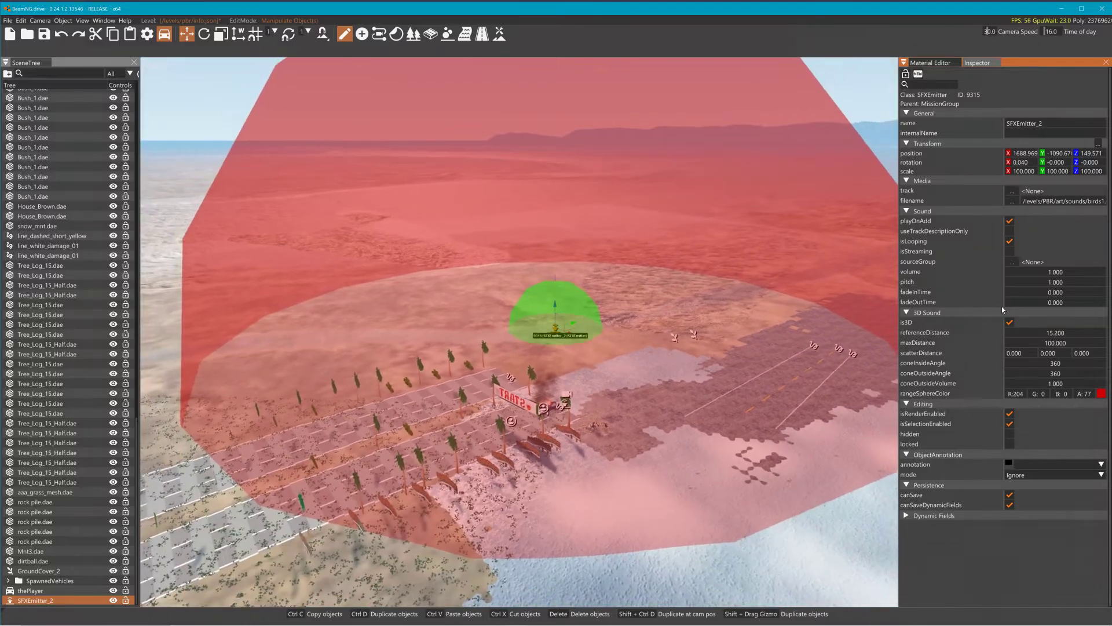
key(w)
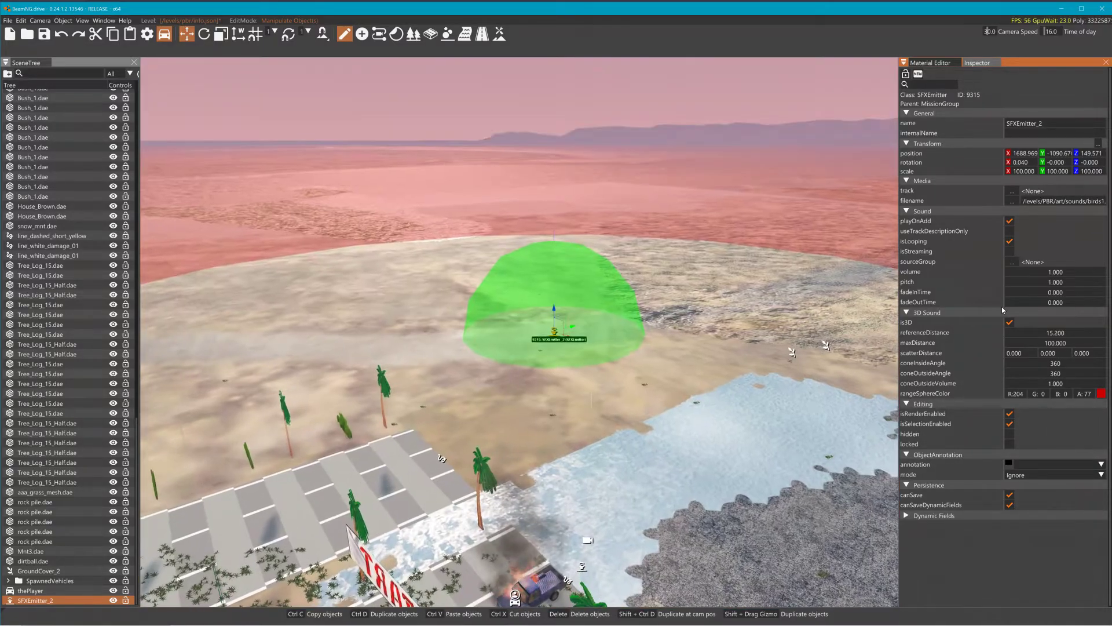
Set the sound emitter's reference distance to 4.2 and its maximum distance to 163.91.
drag(1036, 338, 1096, 335)
drag(844, 334, 589, 333)
key(w)
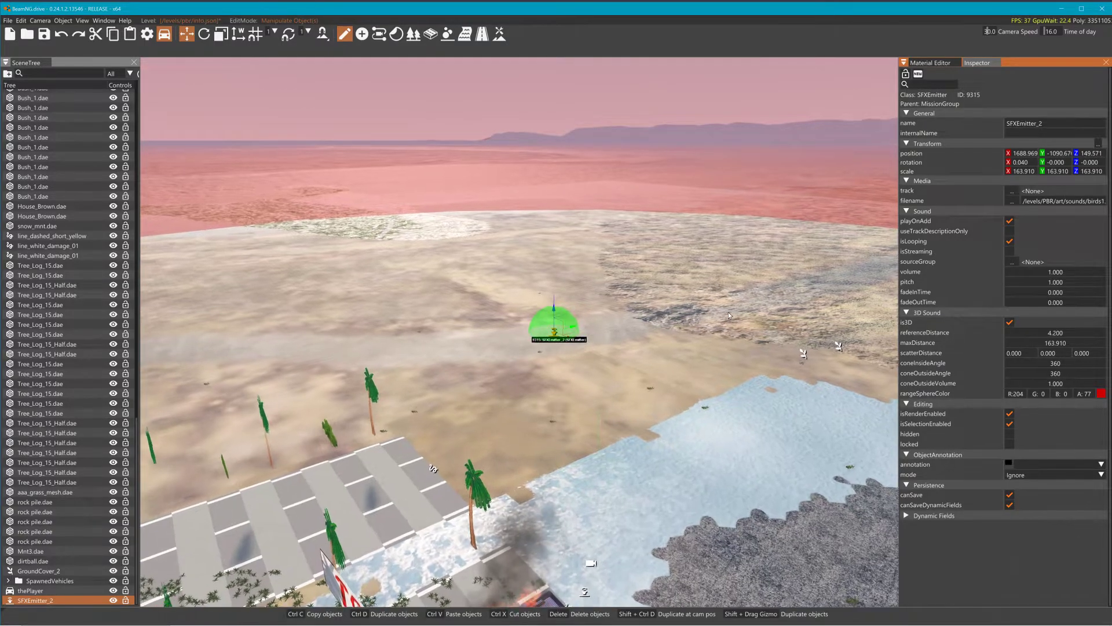
key(w)
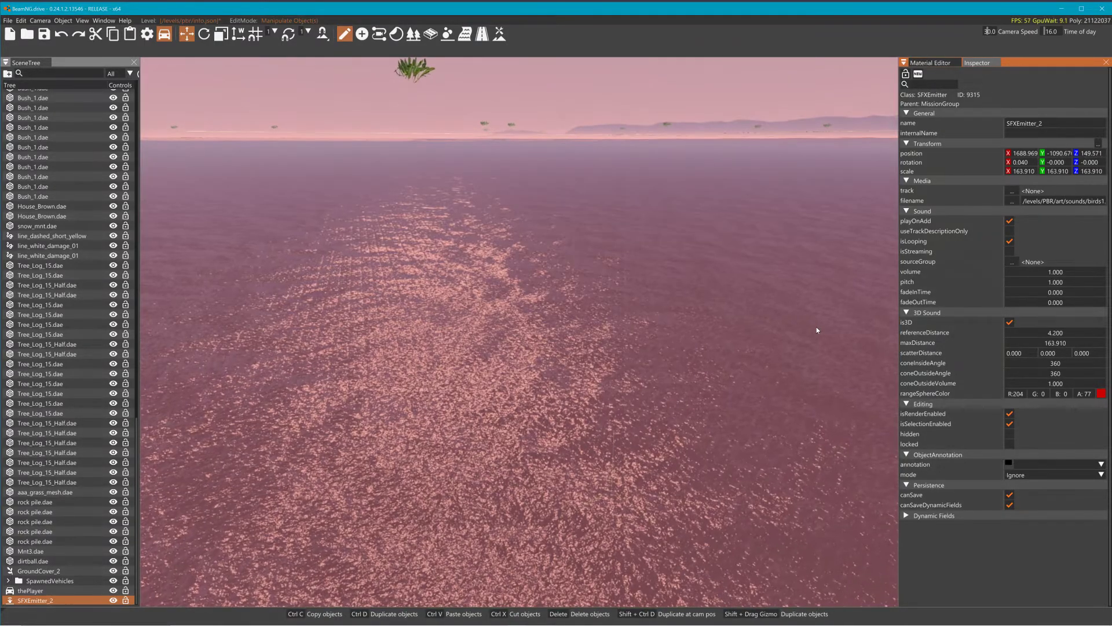
key(s)
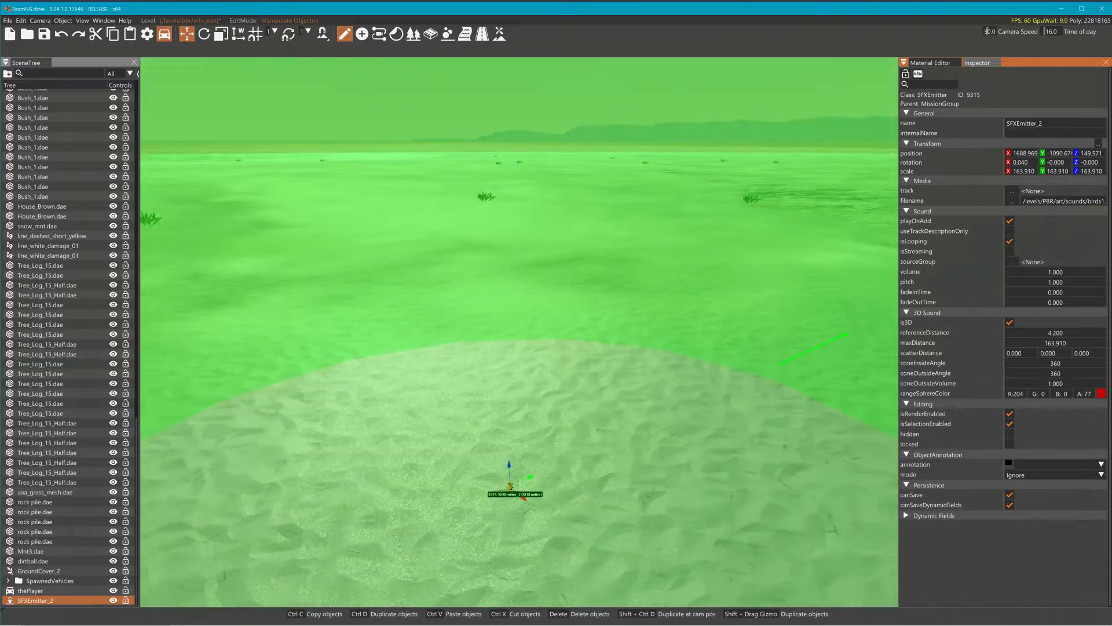
key(s)
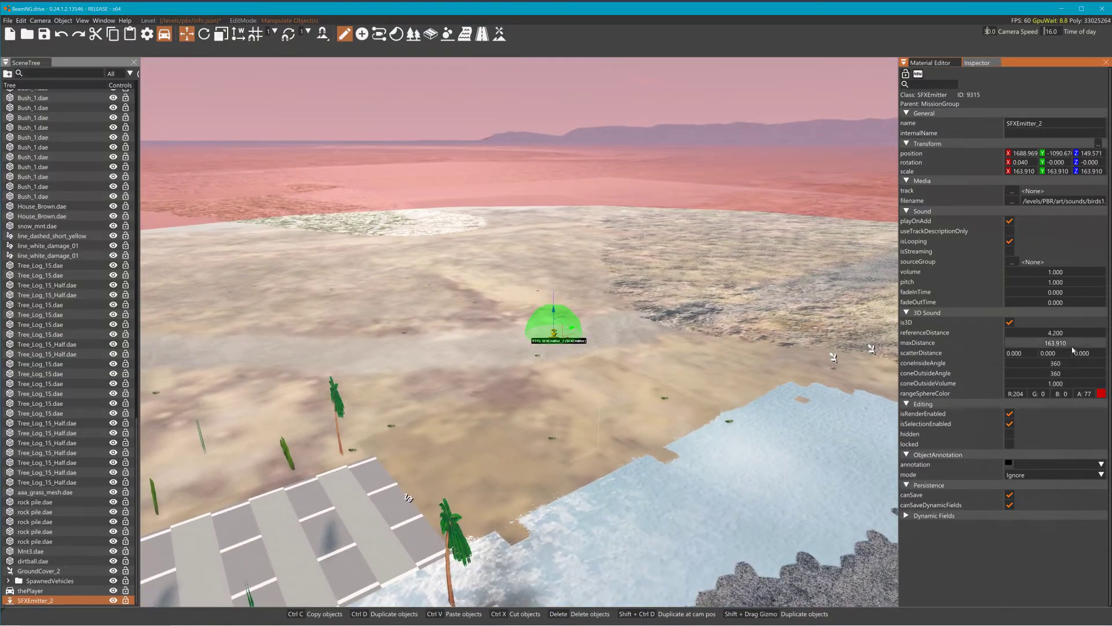
Reduce the sound emitter's maximum distance to 24.71.
drag(1072, 347, 668, 336)
key(s)
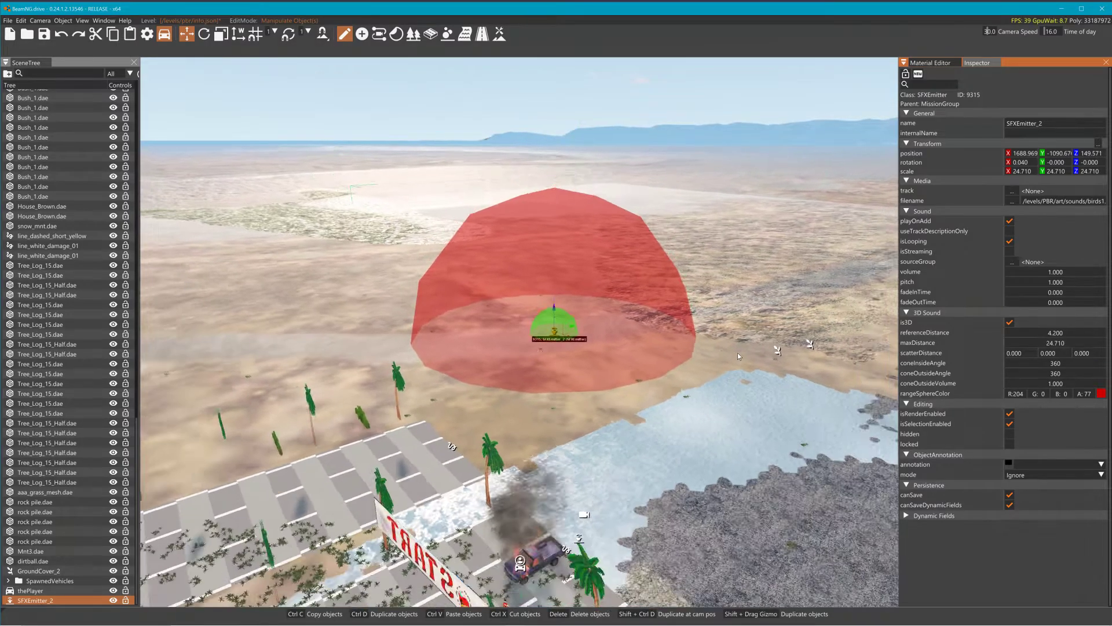
right_drag(738, 353, 800, 376)
key(a)
key(w)
right_drag(649, 366, 818, 370)
key(w)
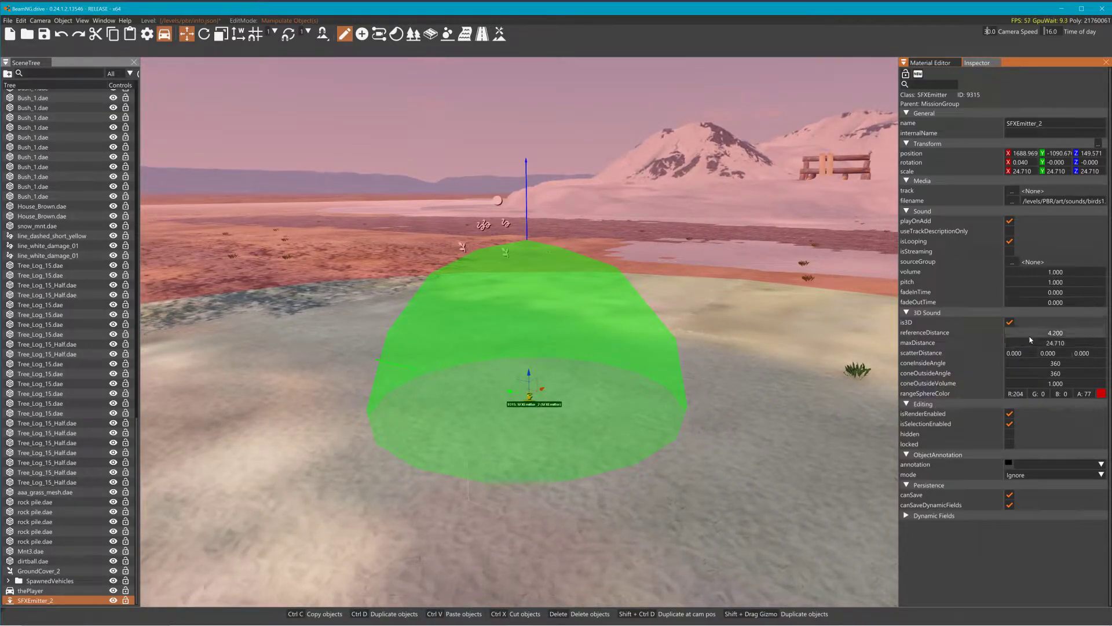
Set the sound emitter's reference distance to 1.4 and its maximum distance to 35.81.
mouse_move(1011, 334)
mouse_down()
mouse_move(1040, 340)
mouse_move(1014, 338)
mouse_up()
key(s)
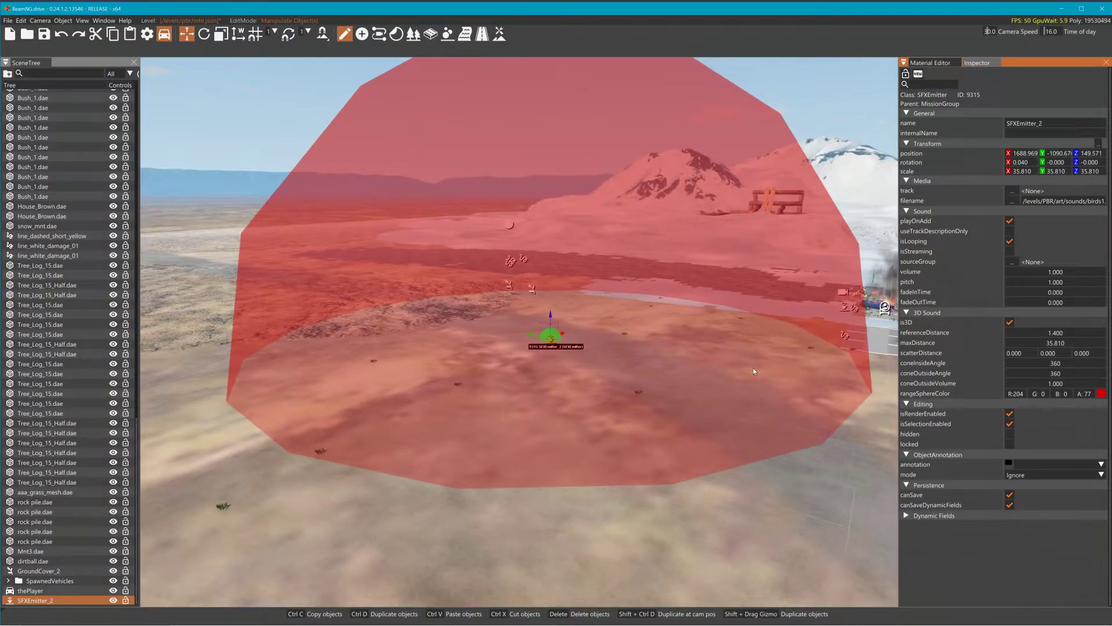
Fly into the emitter's range and back out to hear how the birdsong fades with the current distances.
key(a)
right_drag(753, 364, 823, 363)
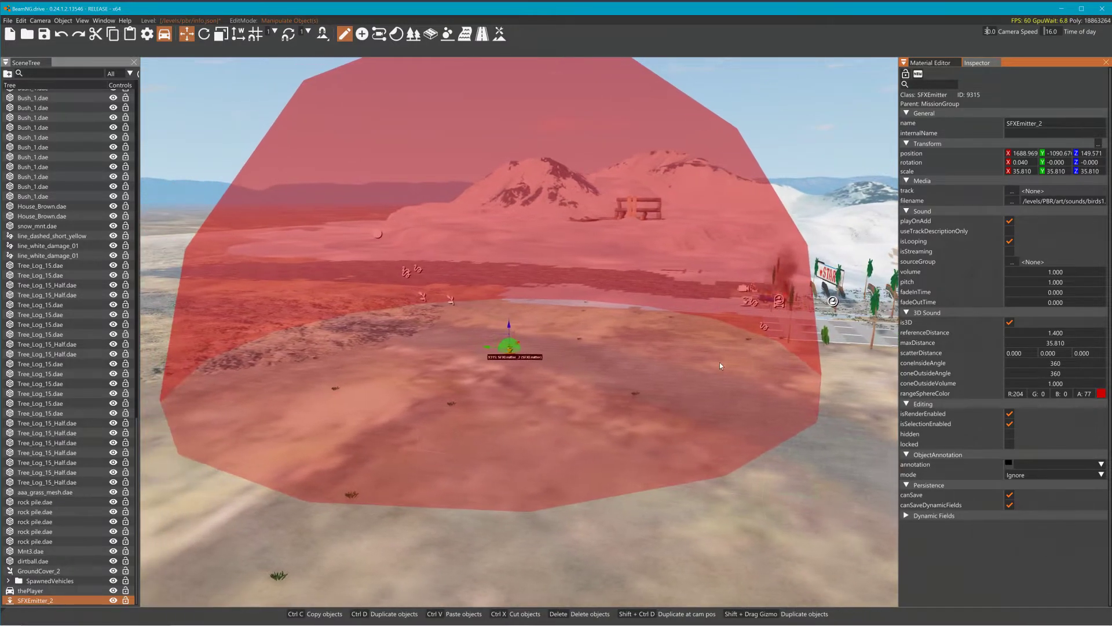
key(w)
right_drag(753, 348, 657, 366)
key(w)
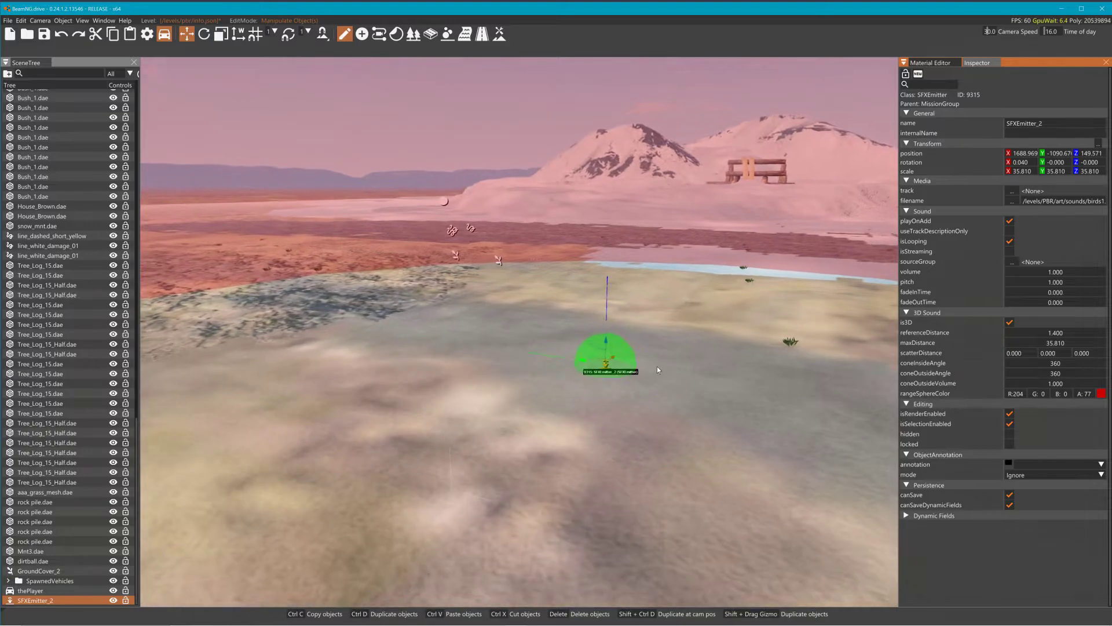
key(s)
right_drag(751, 335, 698, 341)
key(s)
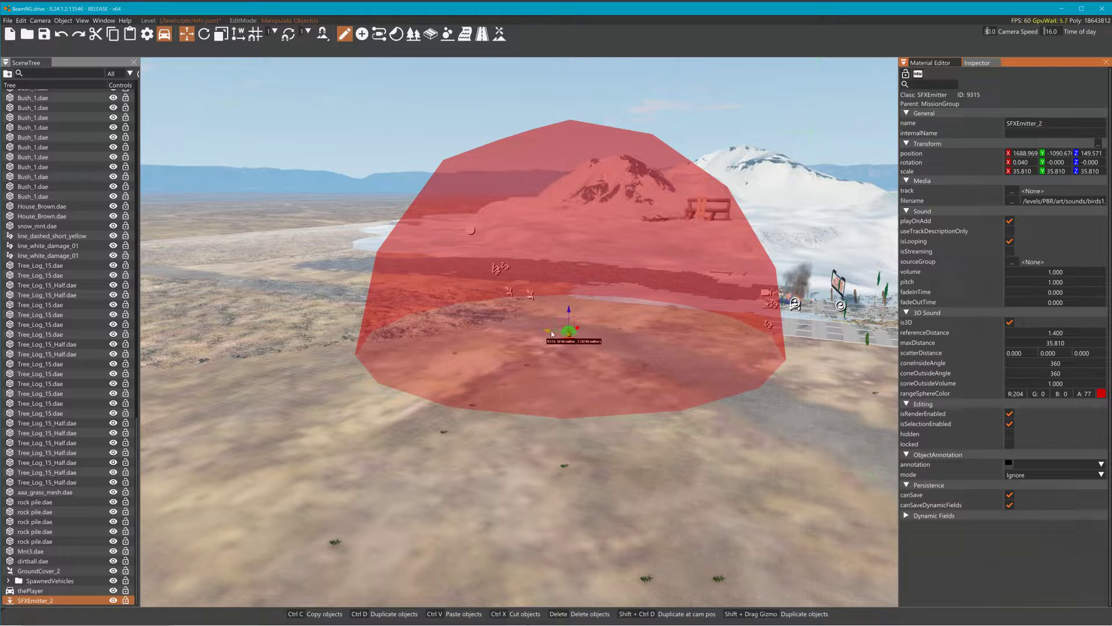
Duplicate the sound emitter along the Y axis to about Y -1044.7 and select the copy.
shift+drag(549, 334, 349, 325)
click(573, 335)
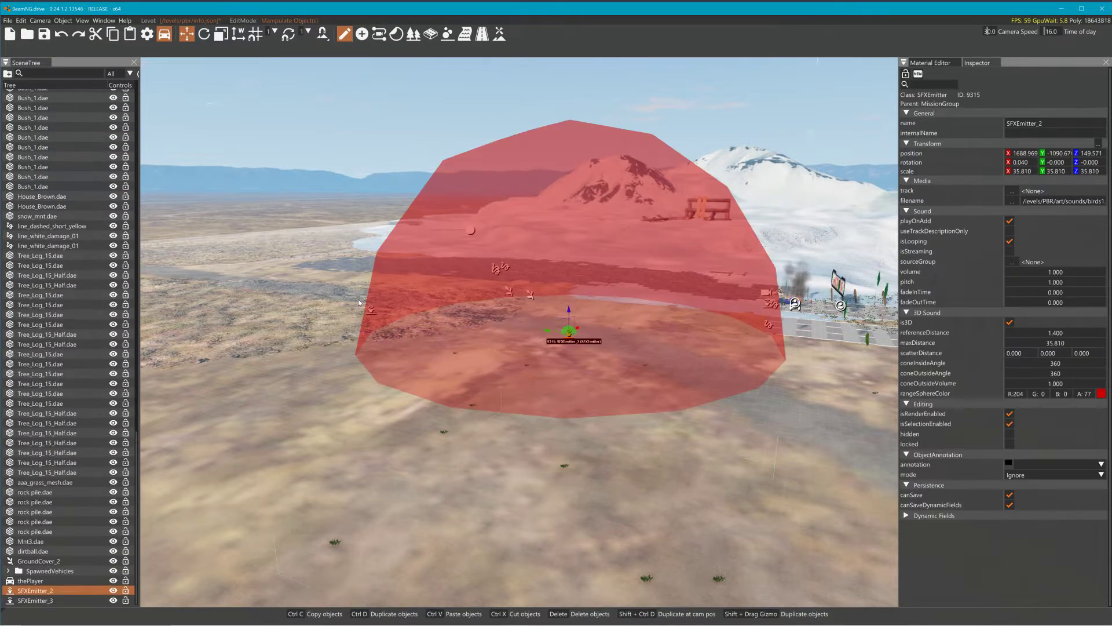
click(371, 311)
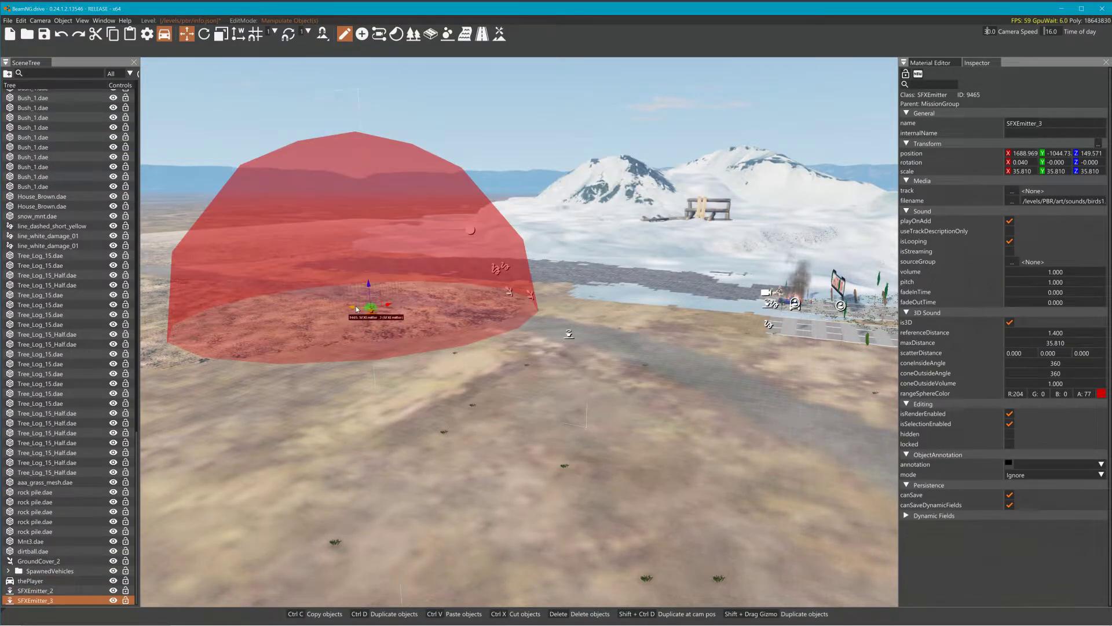
Duplicate the copied emitter to the original's other side, shift it to about Y -1146.3, and delete it.
shift+drag(354, 310, 820, 392)
key(f)
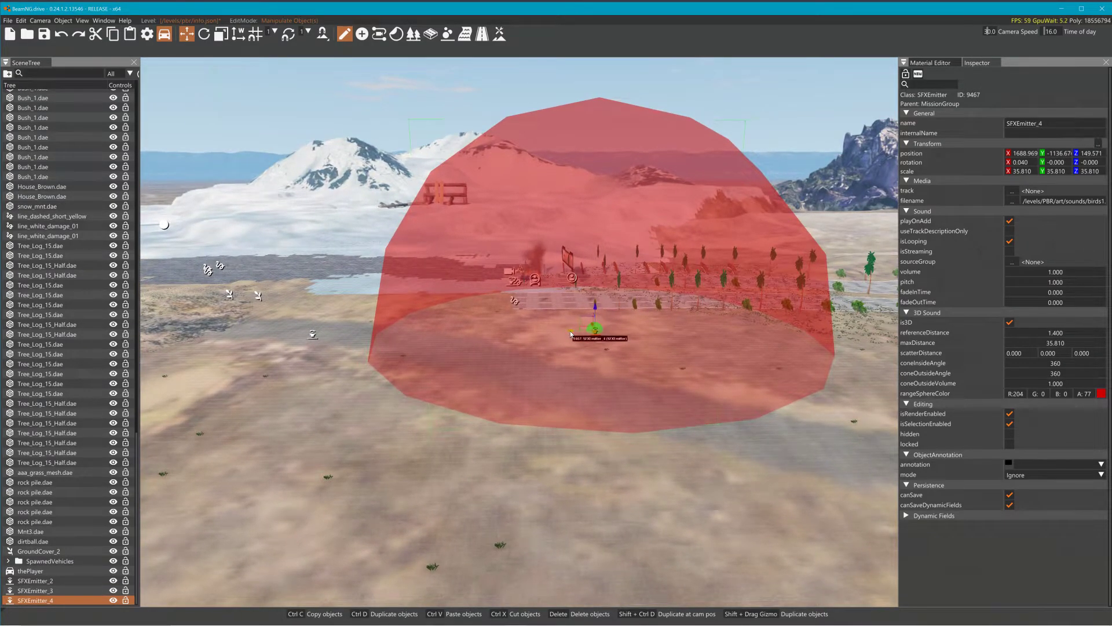
drag(571, 334, 672, 368)
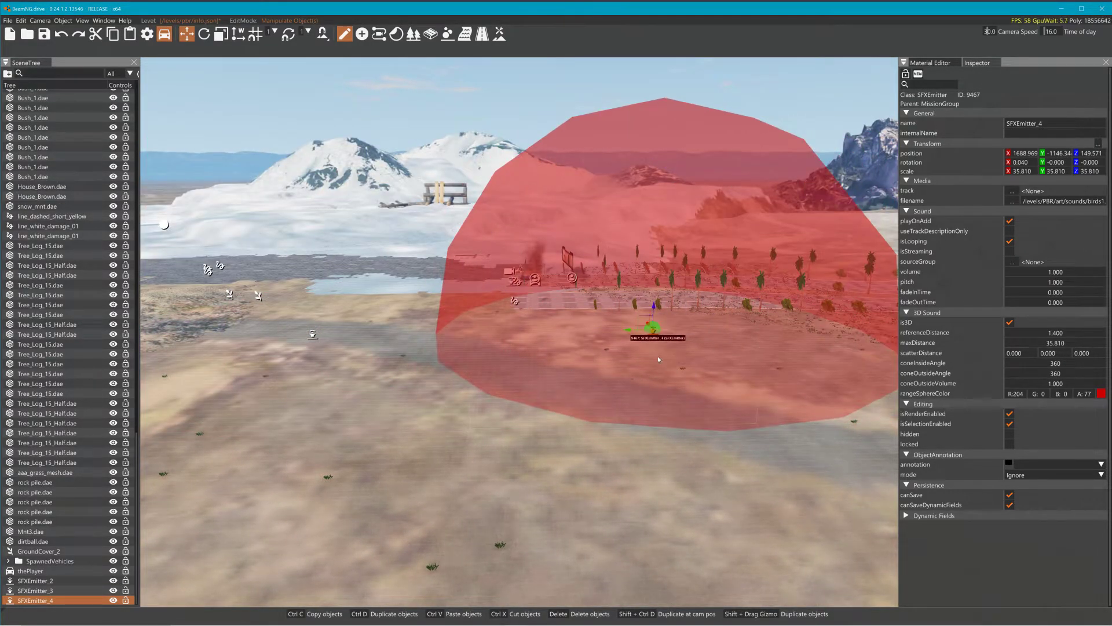
key(Delete)
Select the original sound emitter and switch its 3D sound option off and back on.
right_drag(635, 344, 468, 314)
click(741, 414)
right_drag(872, 359, 999, 339)
click(1009, 324)
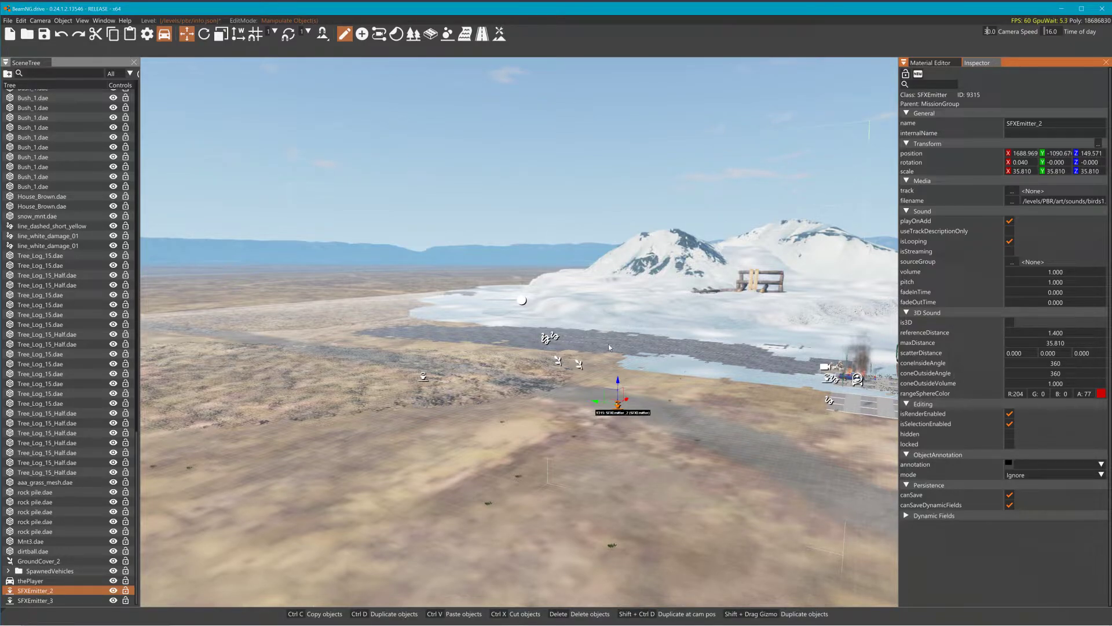
click(1010, 322)
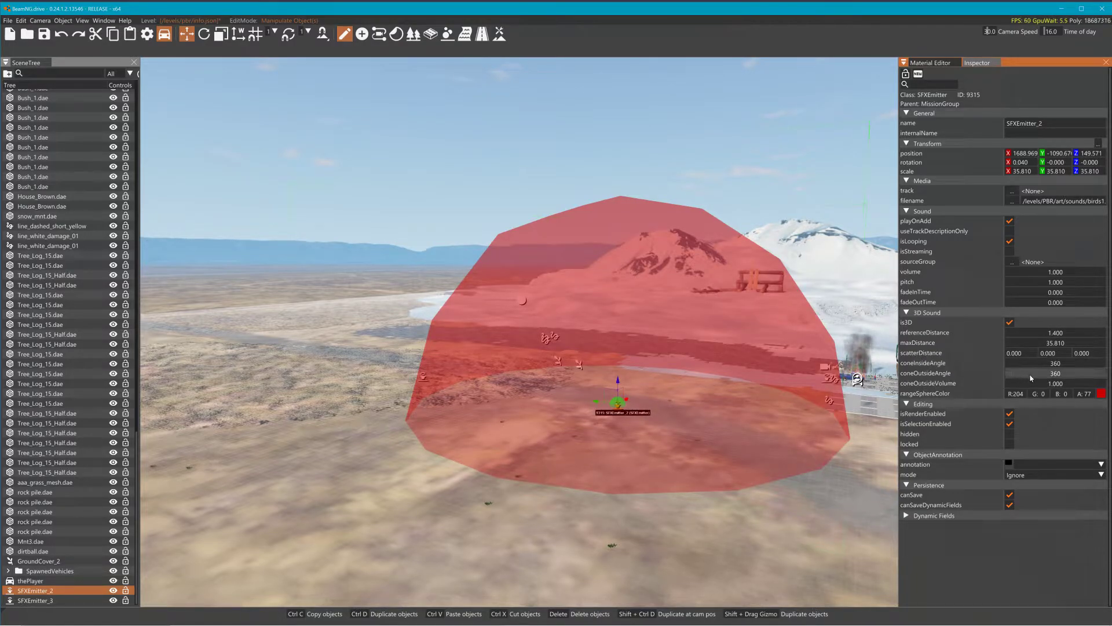
Set the original emitter's inside cone angle to 125 and fly closer and back to check the effect.
mouse_move(1044, 377)
mouse_down()
mouse_move(1071, 368)
mouse_move(1046, 368)
mouse_up()
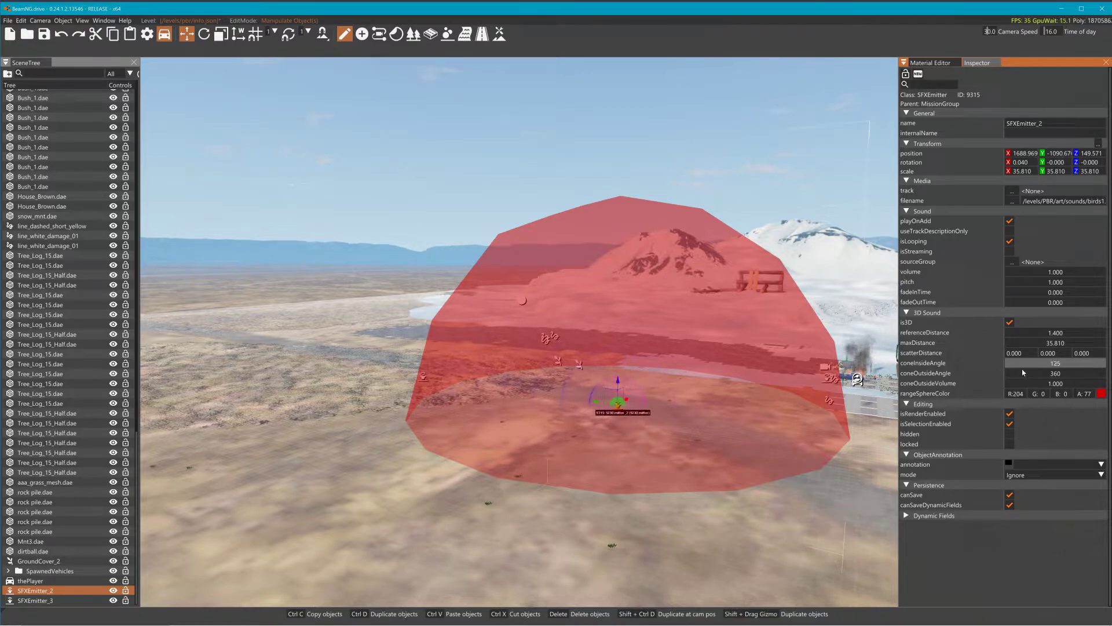
mouse_move(789, 343)
right_down()
mouse_move(874, 412)
mouse_move(768, 344)
right_up()
key(w)
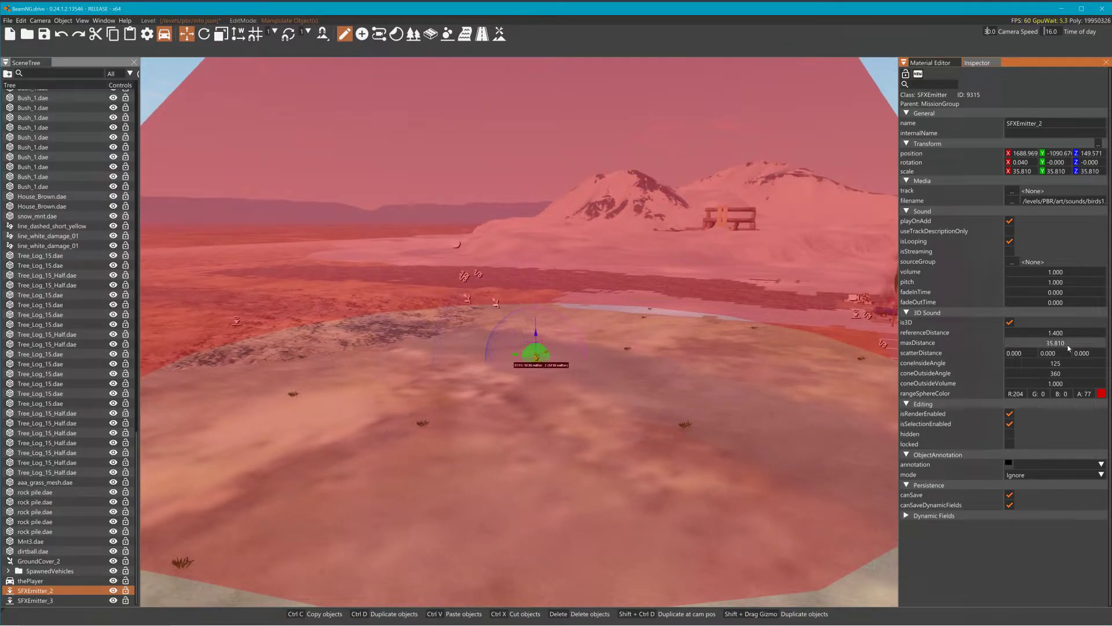
key(s)
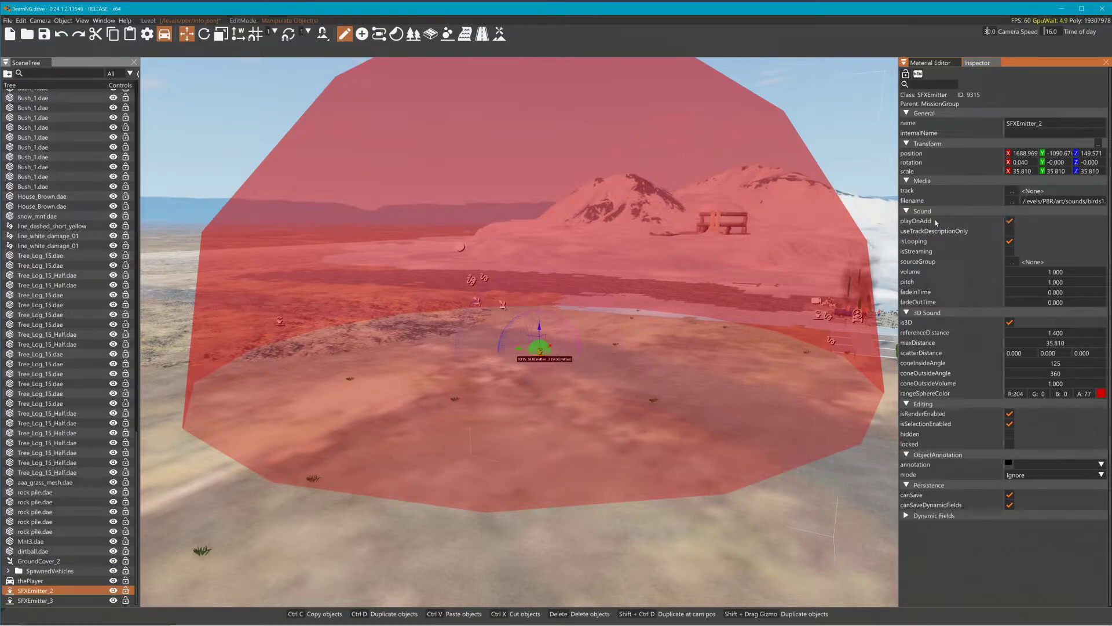
Turn the emitter's looping off and on again, and lower its volume to 0 before restoring it to 1.
mouse_move(931, 221)
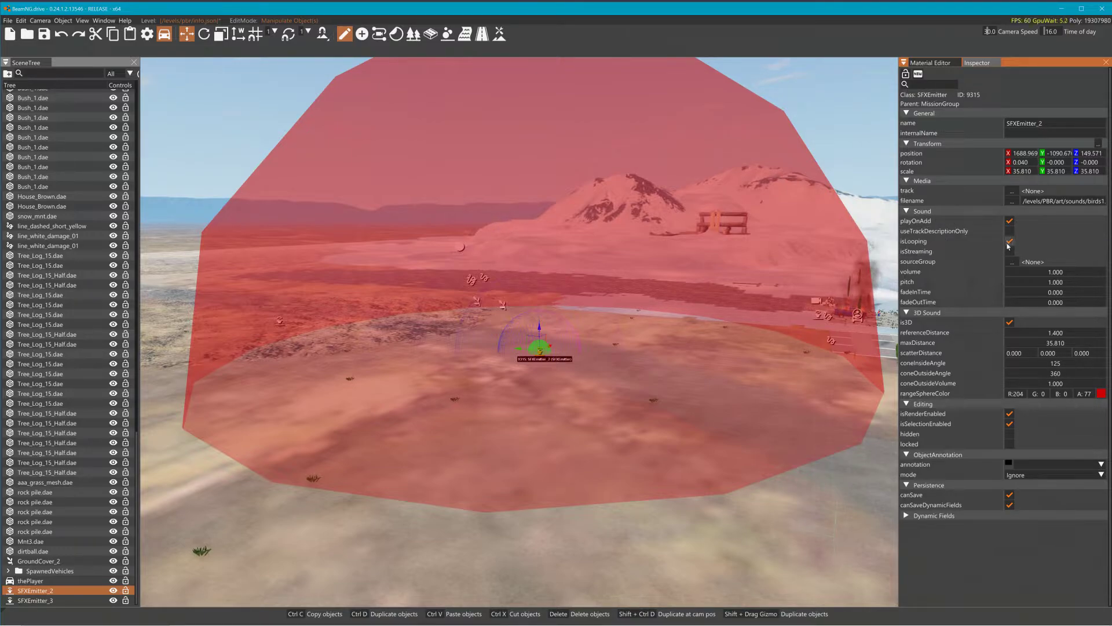
click(1009, 242)
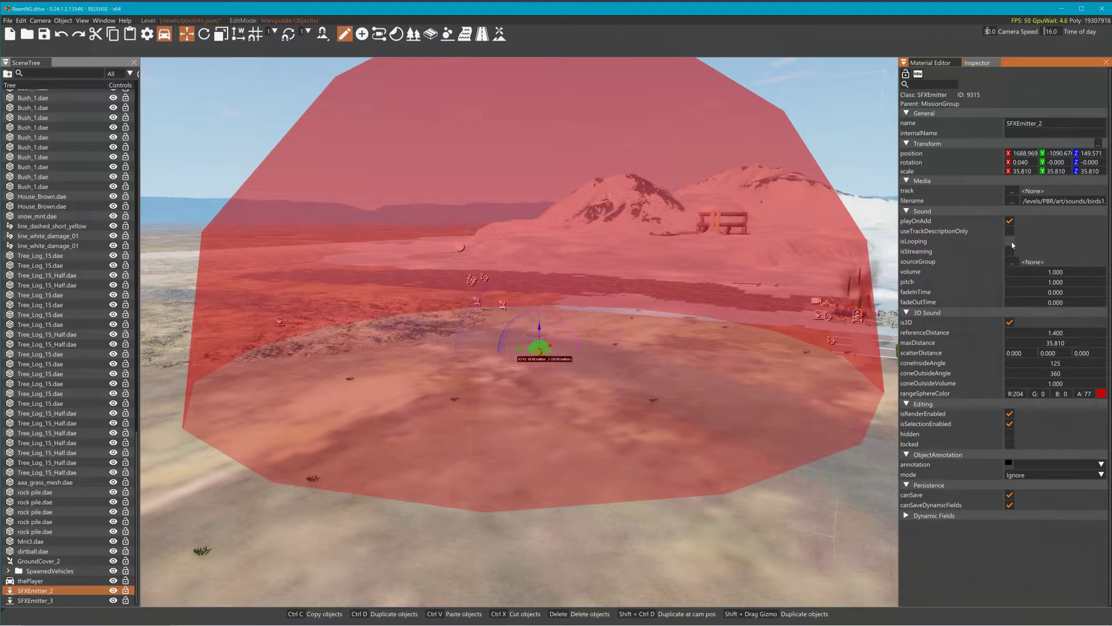
click(1011, 241)
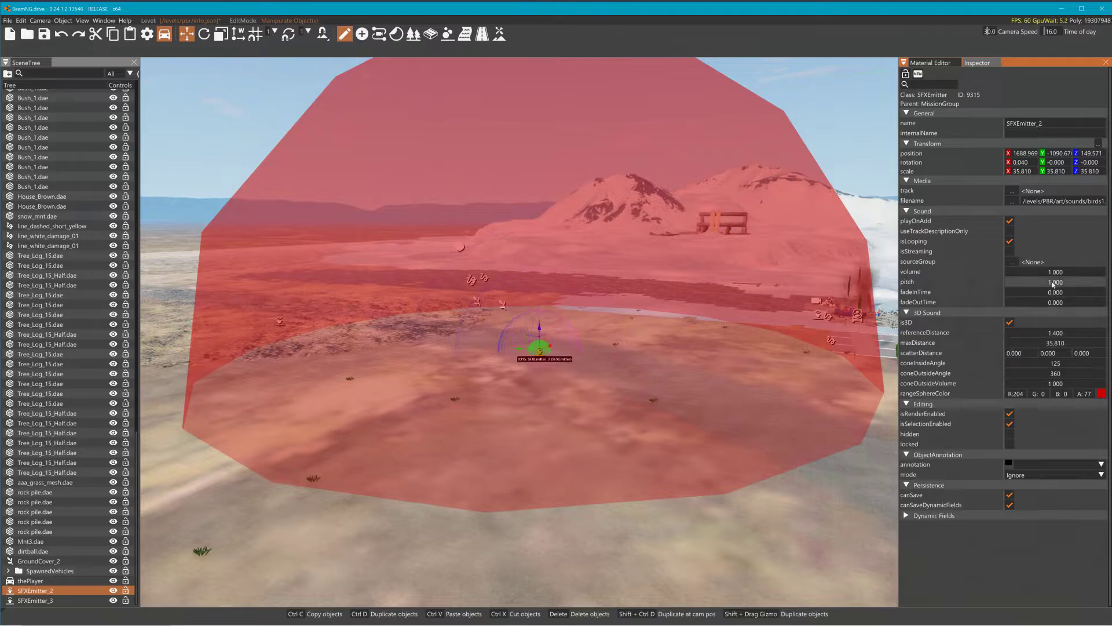
drag(1067, 273, 1058, 274)
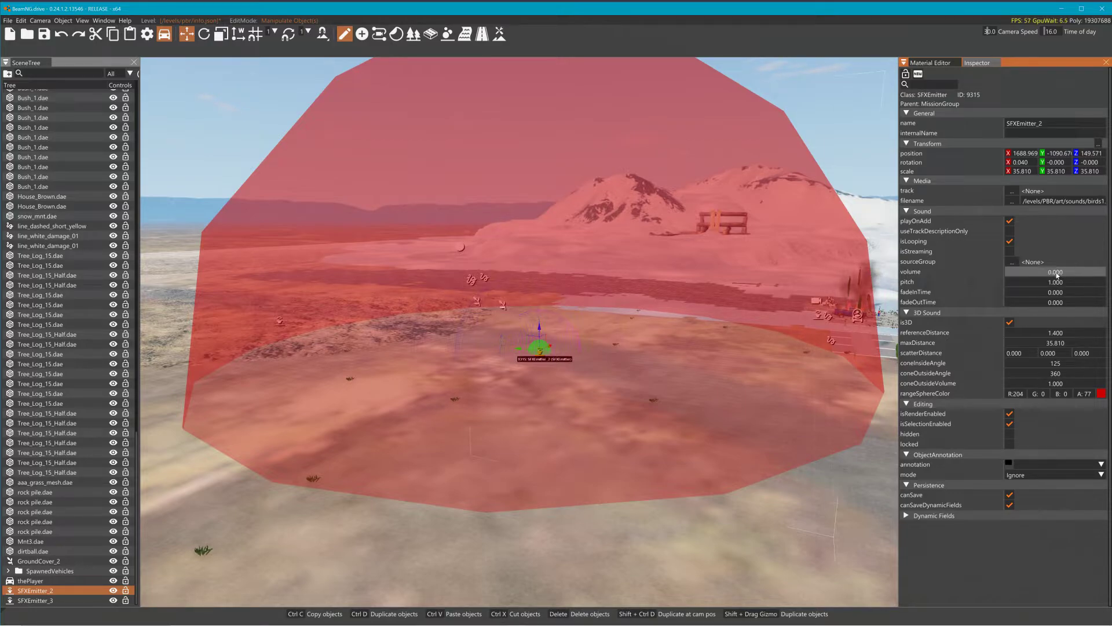
drag(1057, 275, 1062, 276)
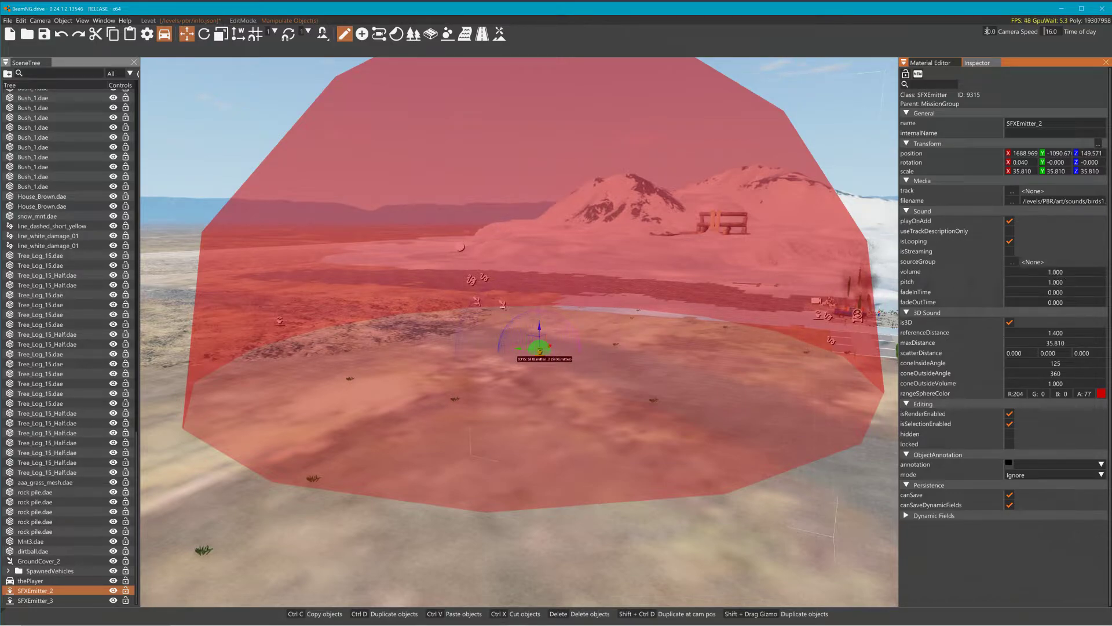
Fly away over the terrain and return toward the emitter to examine its range sphere from a distance.
right_drag(771, 277, 840, 232)
key(s)
right_drag(761, 284, 684, 297)
key(s)
key(a)
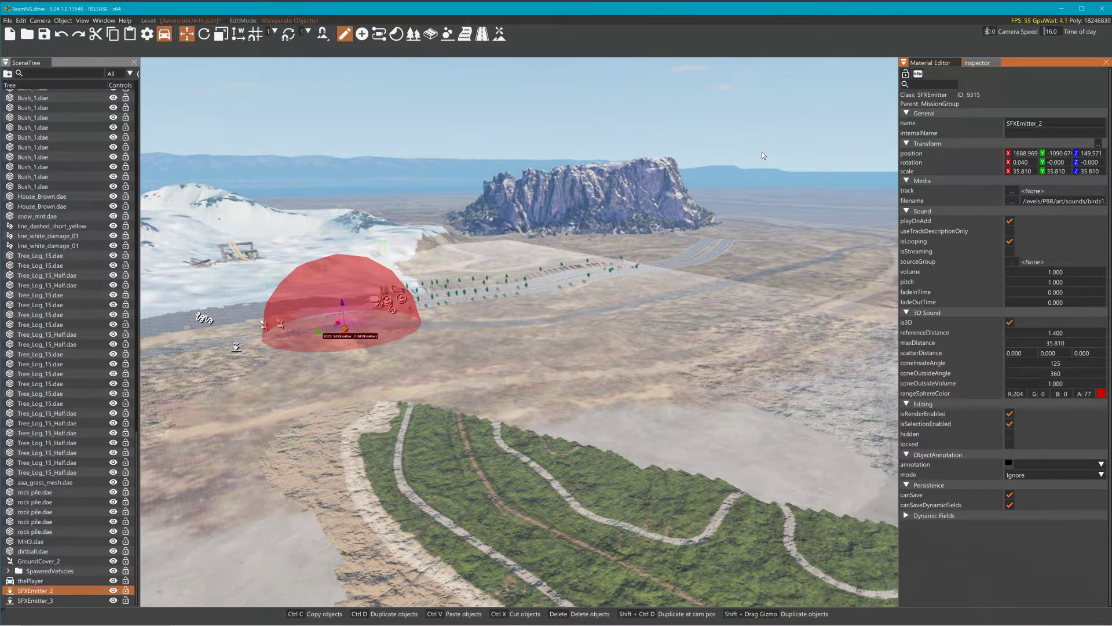
right_drag(743, 196, 731, 200)
key(w)
right_drag(686, 259, 677, 253)
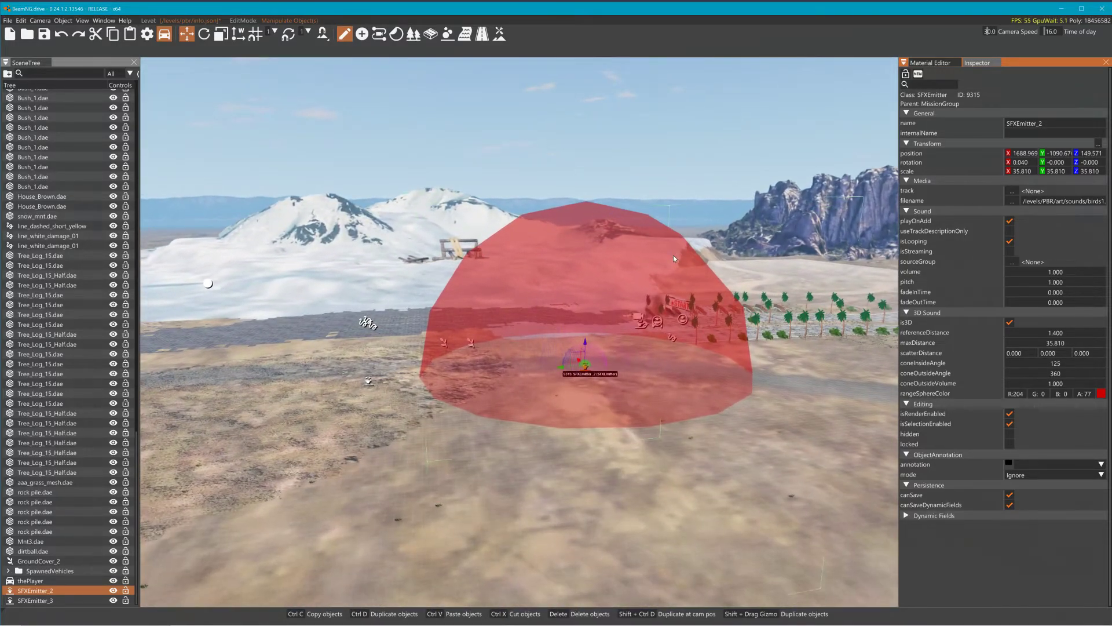
key(w)
key(w)
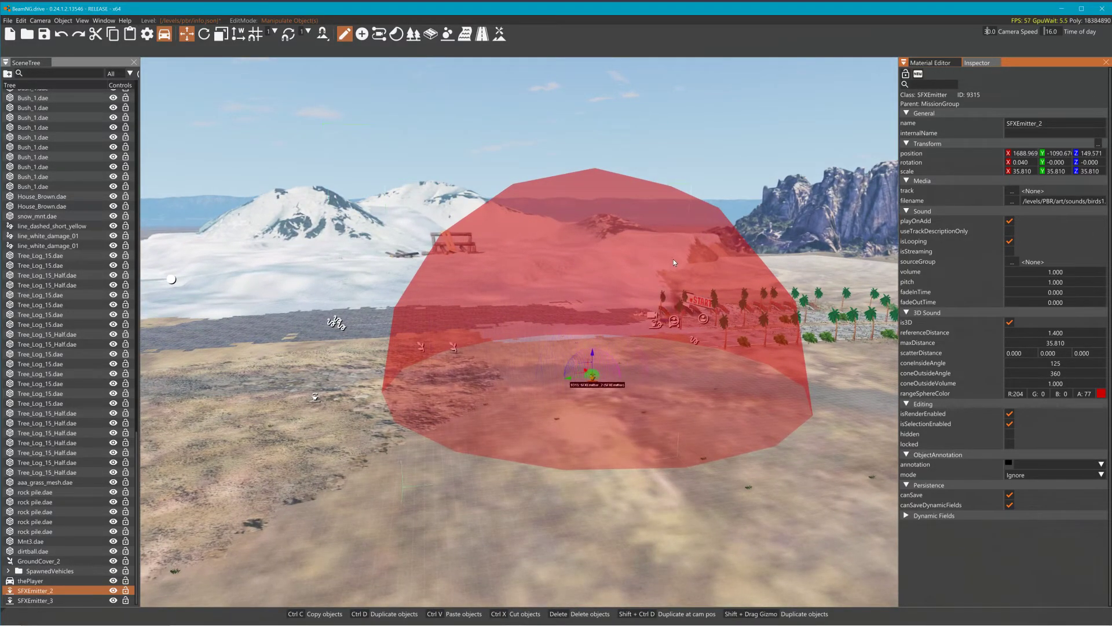
key(s)
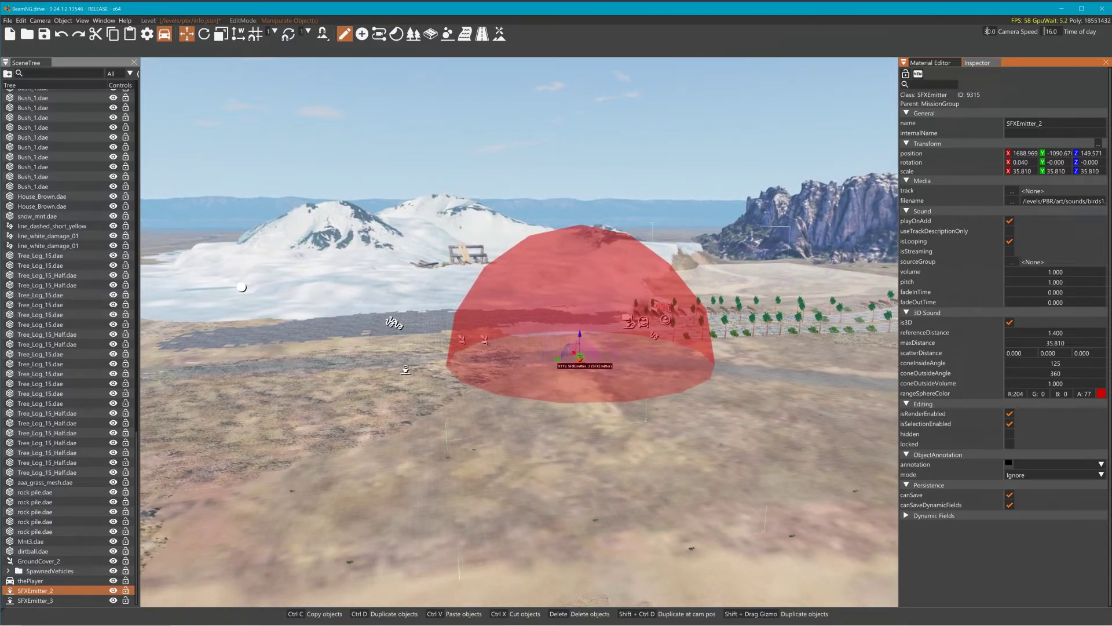
mouse_move(679, 256)
right_down()
mouse_move(835, 258)
mouse_move(700, 252)
right_up()
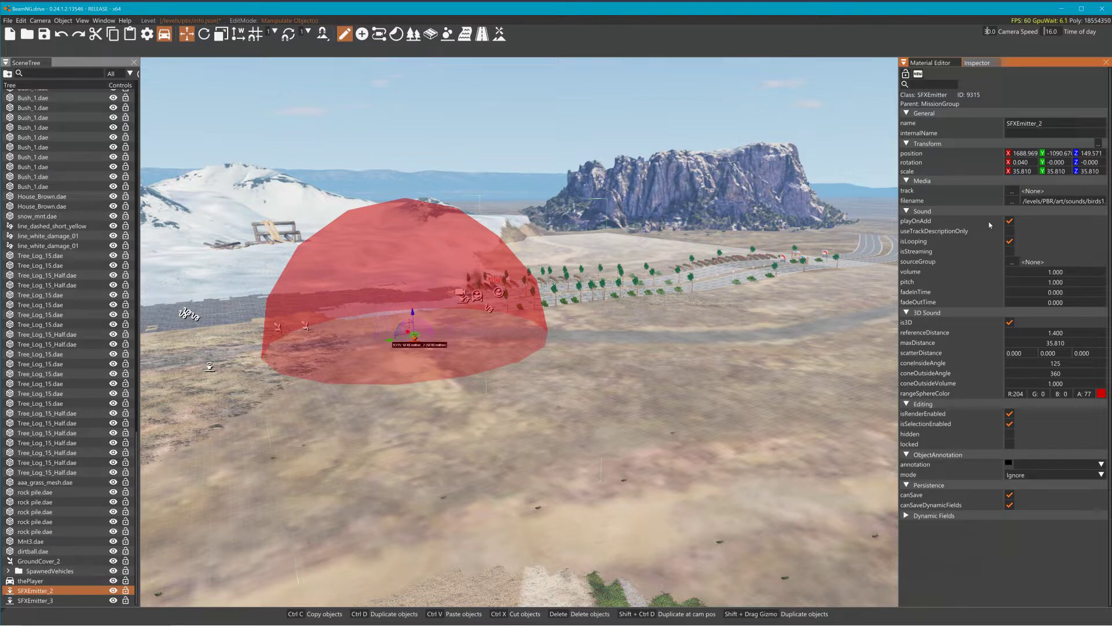
Check the file type filter and birds1.ogg in the emitter's audio file picker, and dismiss it without assigning a file.
click(1012, 201)
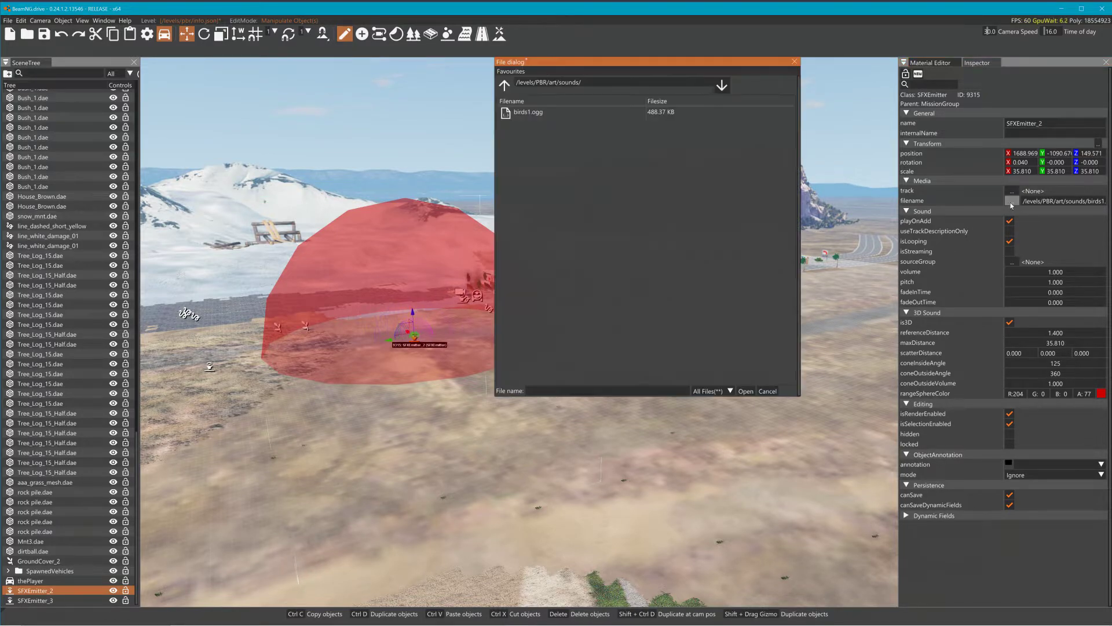
click(730, 391)
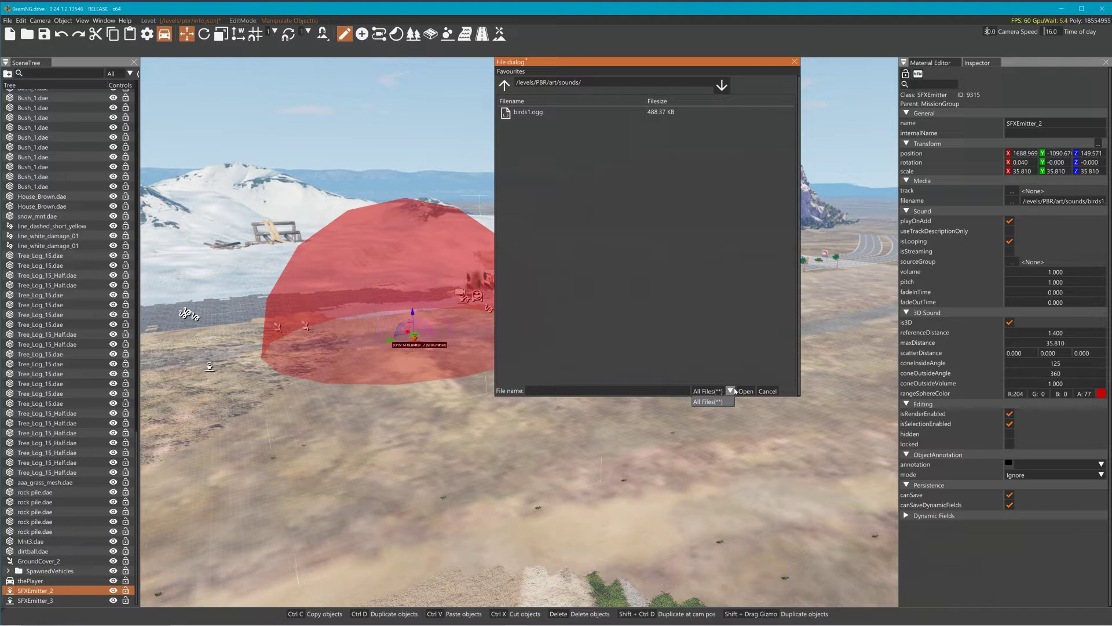
click(733, 391)
click(732, 391)
click(732, 391)
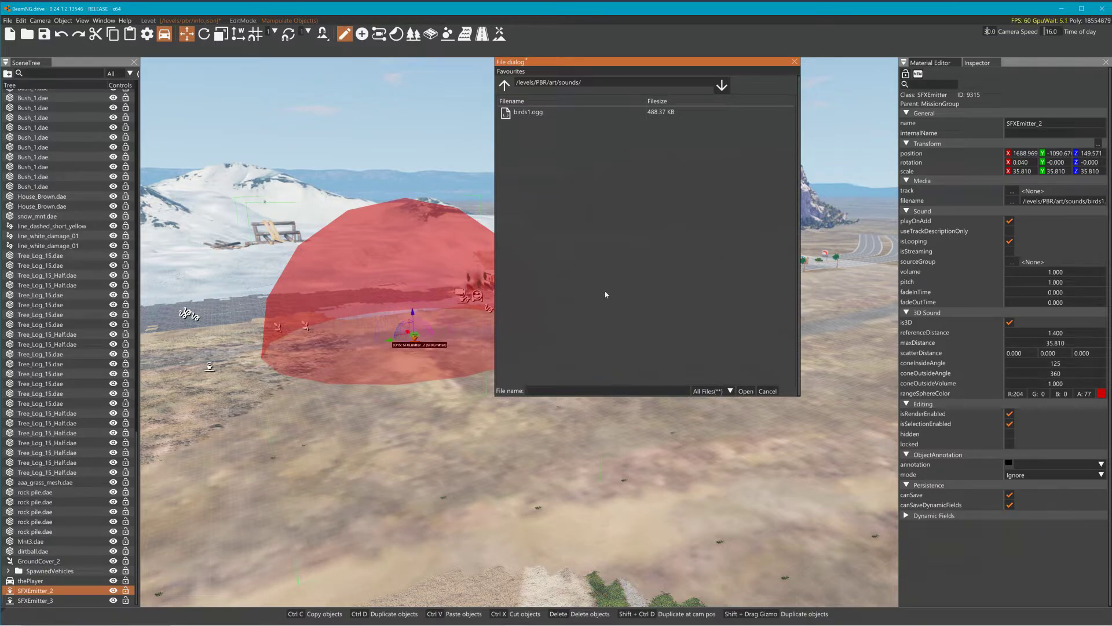
click(529, 112)
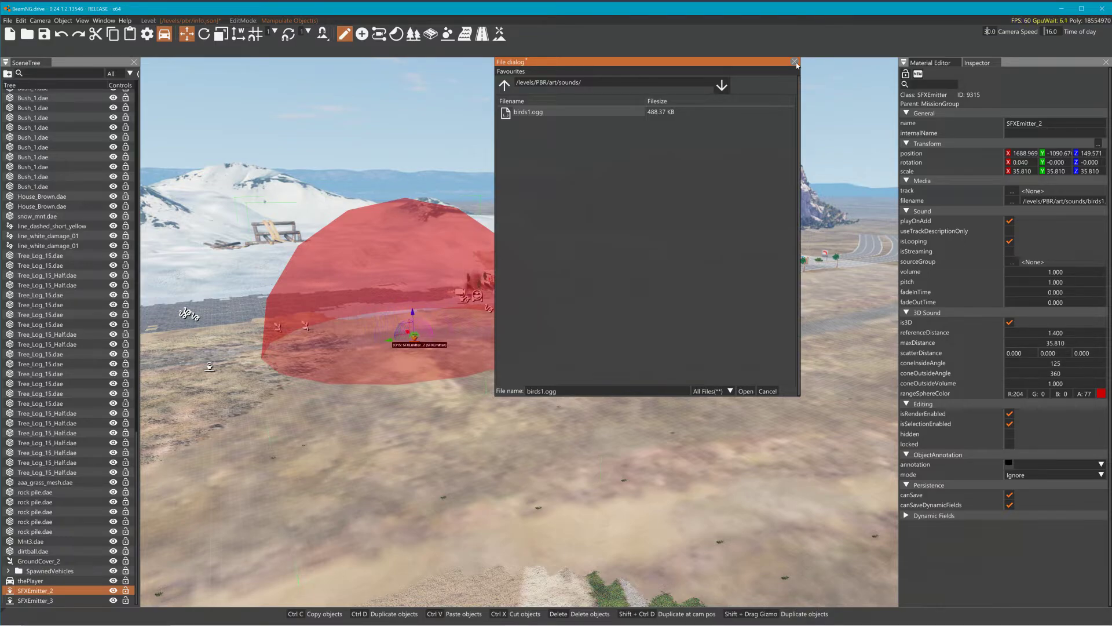
click(795, 61)
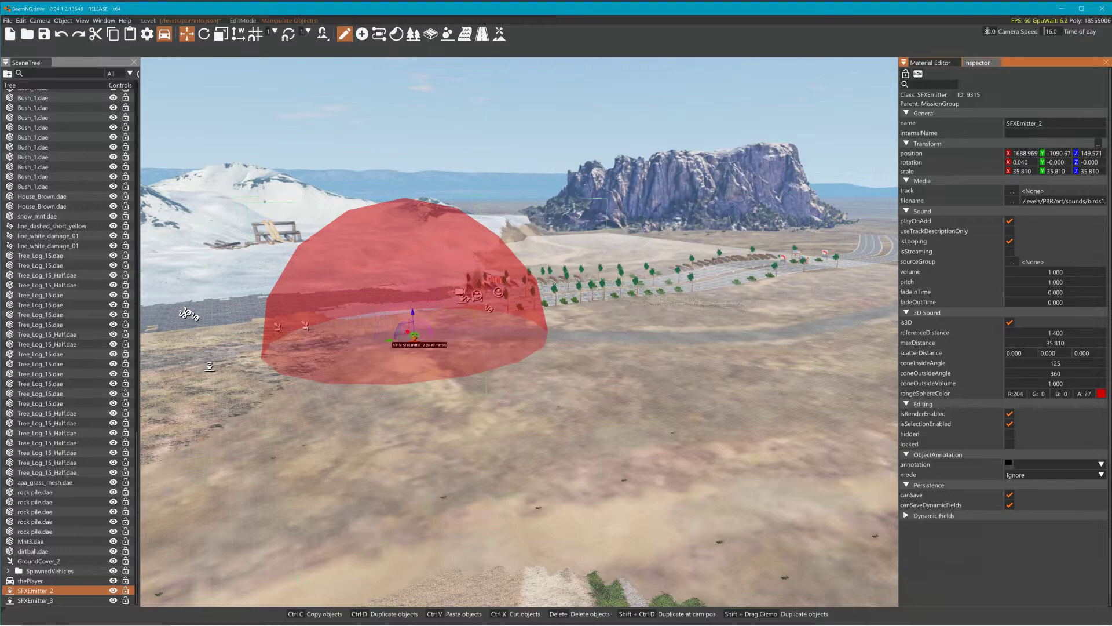
Fly up to the edge of the emitter's range and back away to examine the boundary of the birdsong.
right_drag(748, 179, 551, 194)
key(w)
key(w)
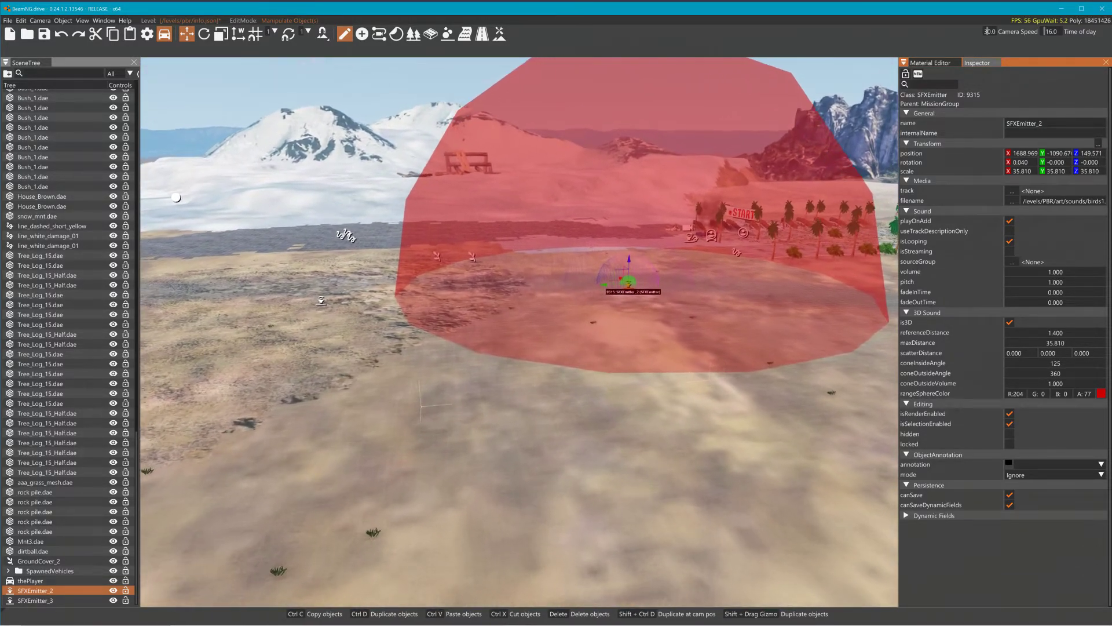
key(s)
right_drag(550, 194, 623, 73)
key(w)
key(w)
key(w)
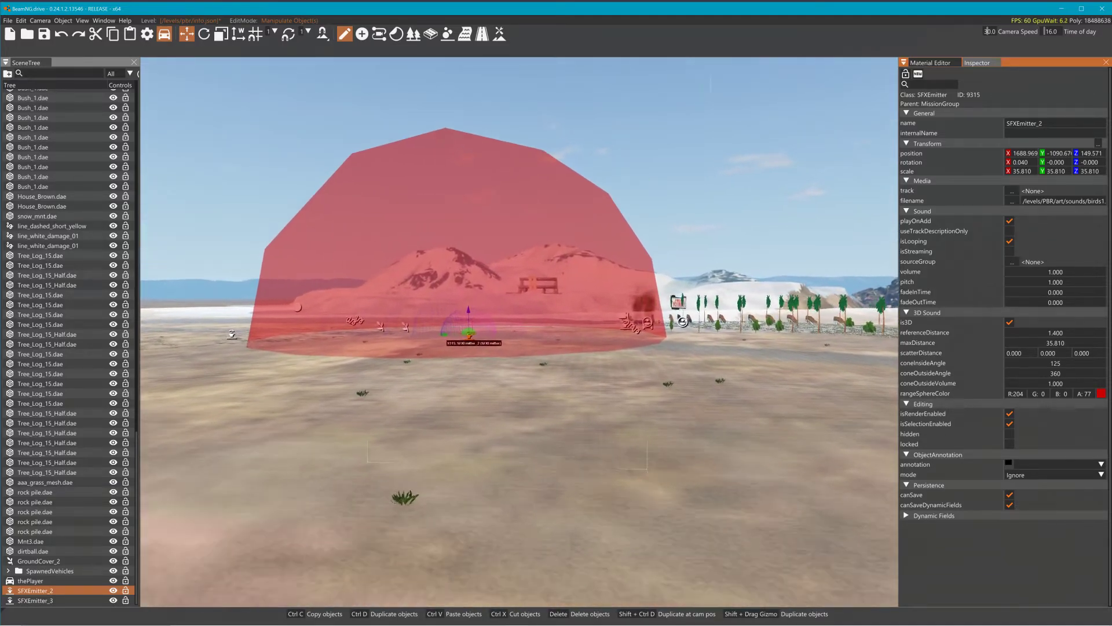
key(w)
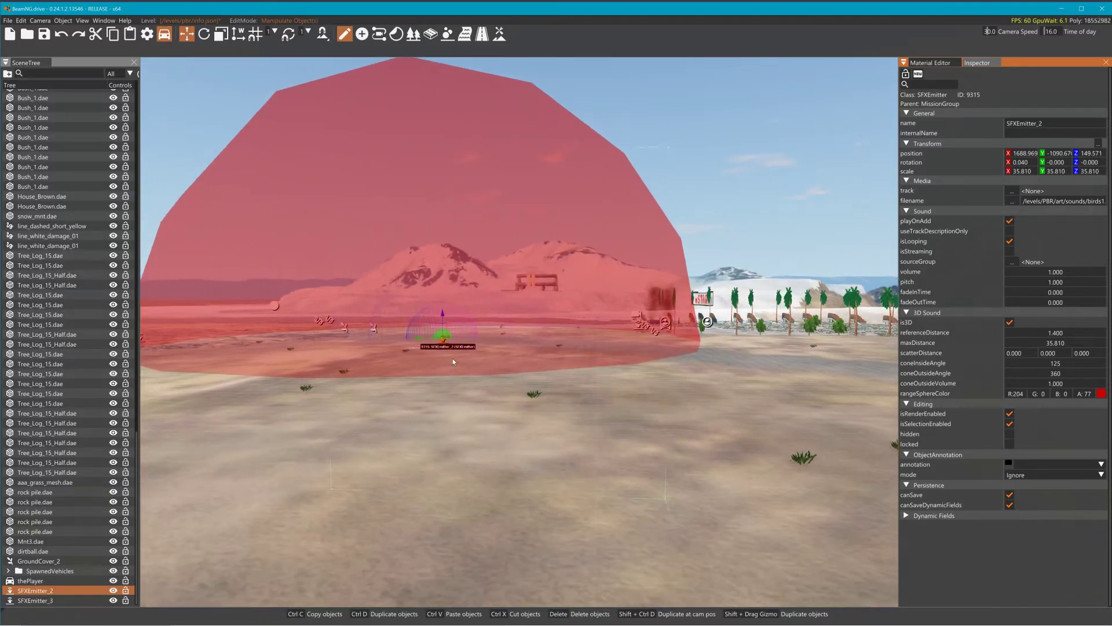
key(s)
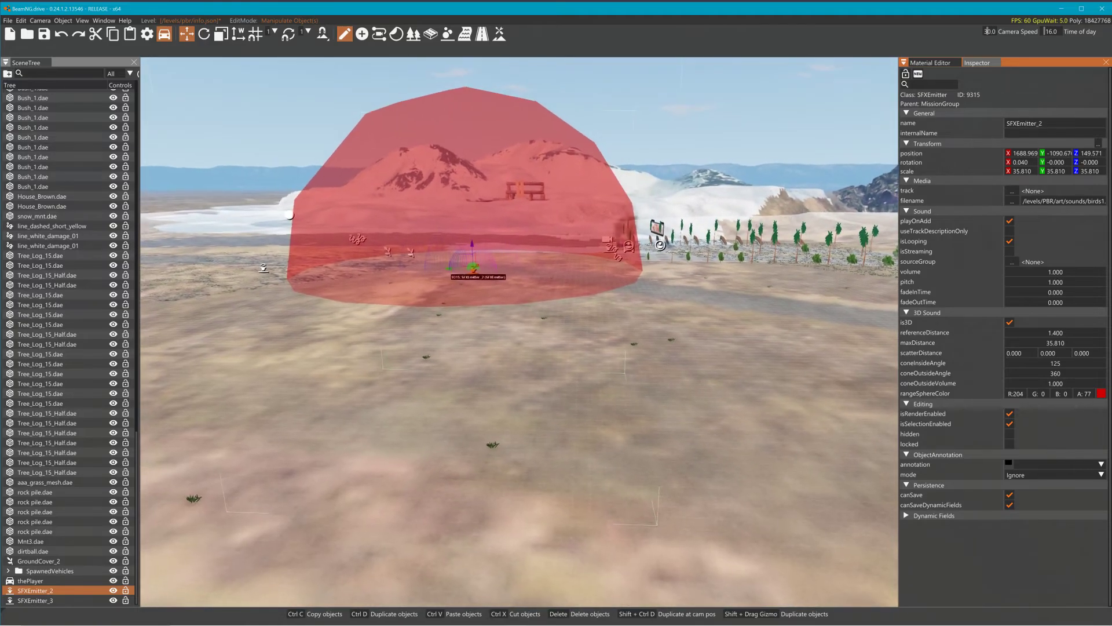
Raise the original sound emitter above the ground to about Z 152.6.
right_drag(520, 332, 717, 313)
right_drag(538, 329, 523, 334)
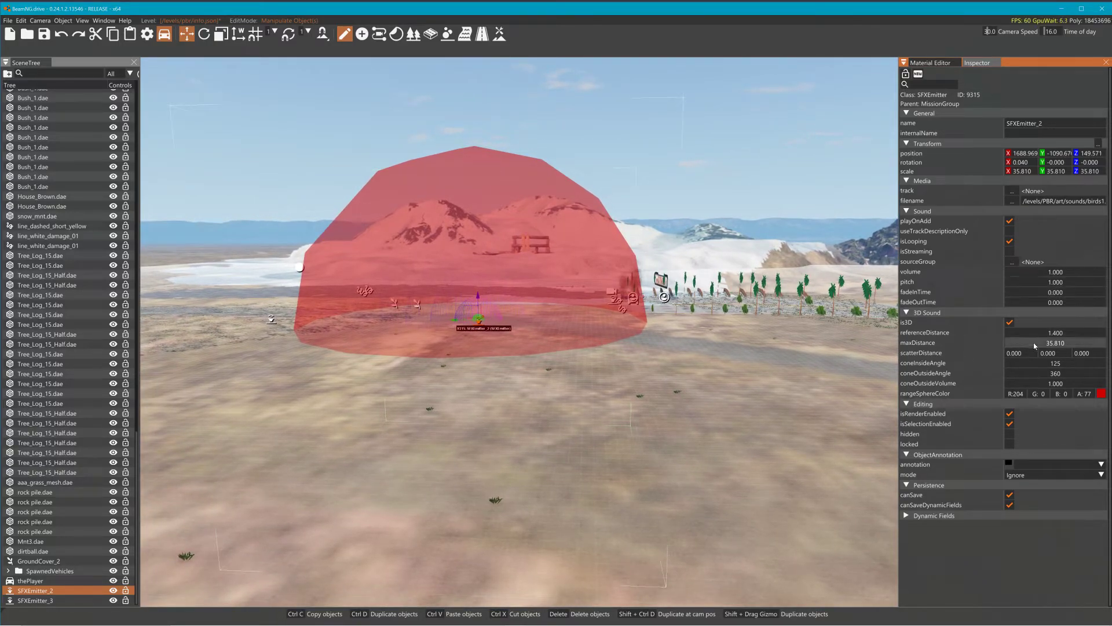
mouse_move(478, 303)
mouse_down()
mouse_move(480, 256)
mouse_move(477, 281)
mouse_up()
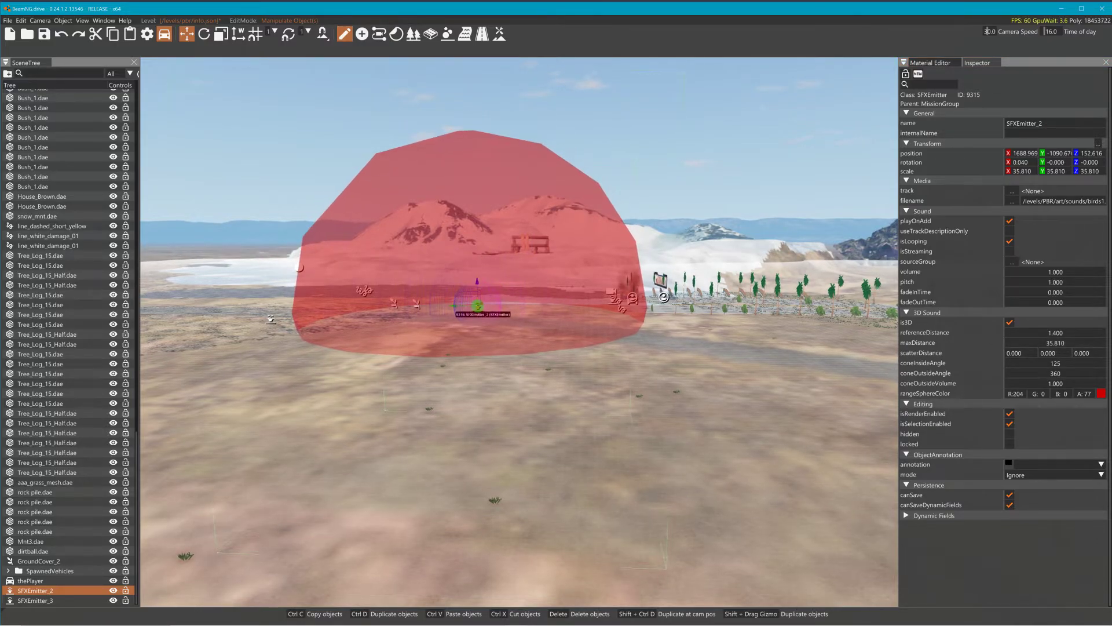
mouse_move(625, 291)
right_down()
mouse_move(753, 290)
mouse_move(646, 295)
right_up()
key(s)
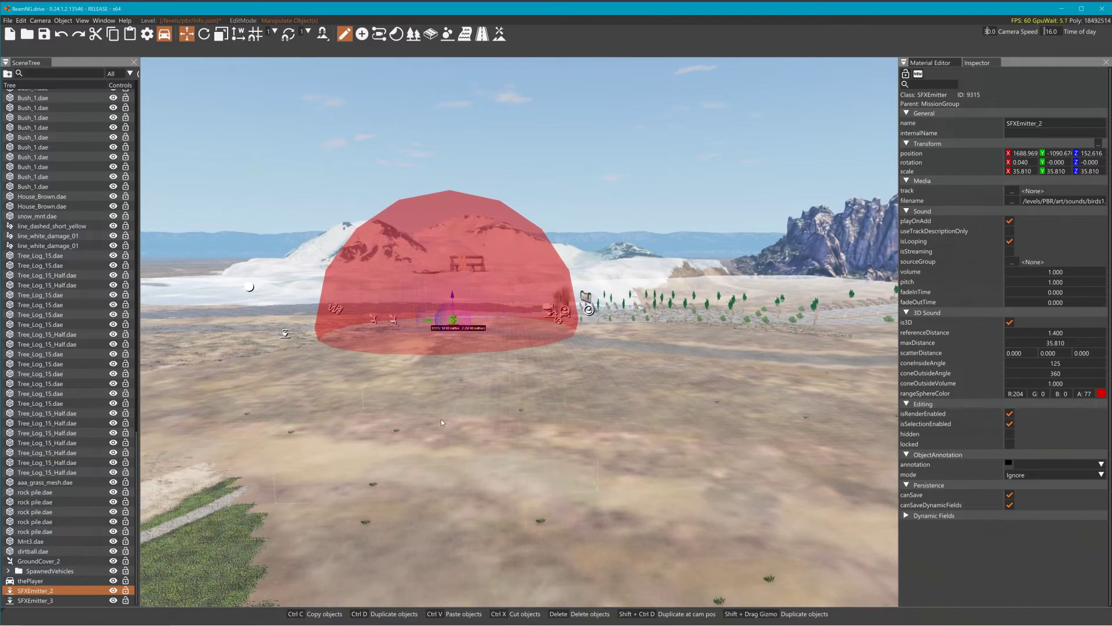
Rename the sound emitter SFXEmitter_2 as birds.
double_click(44, 591)
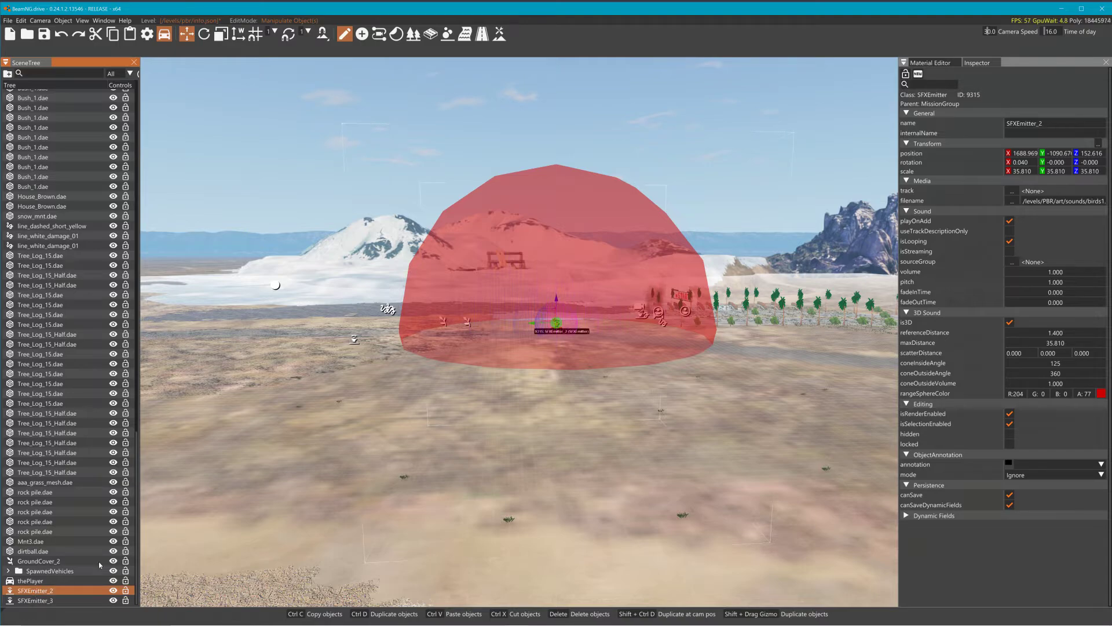
click(1041, 123)
drag(1043, 123, 916, 118)
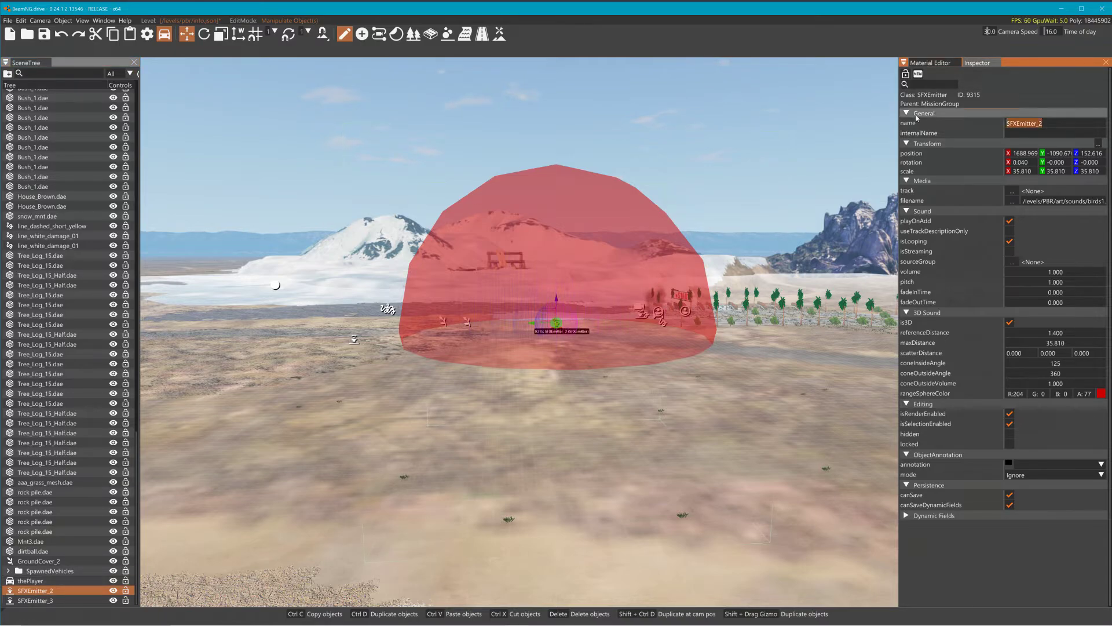
text(birds)
key(Return)
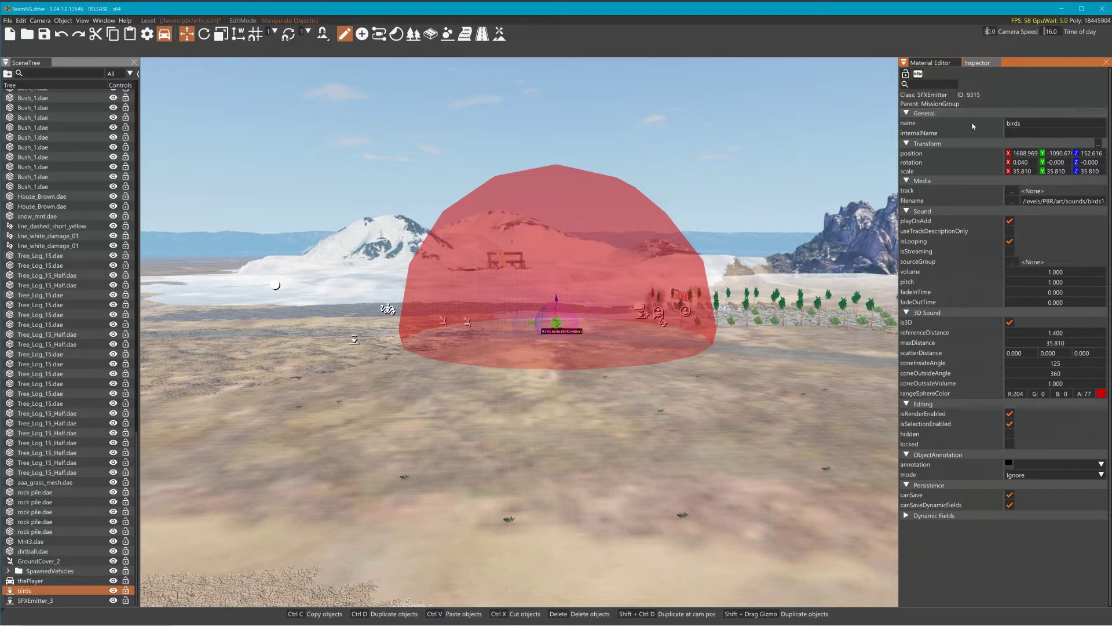
double_click(1021, 123)
click(35, 592)
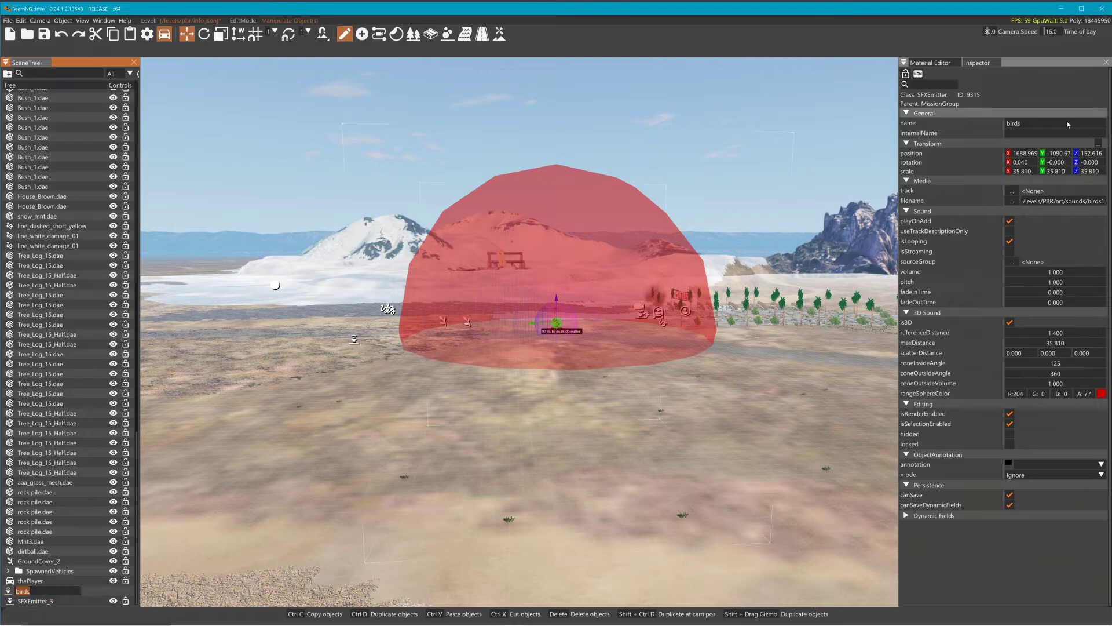
click(1024, 123)
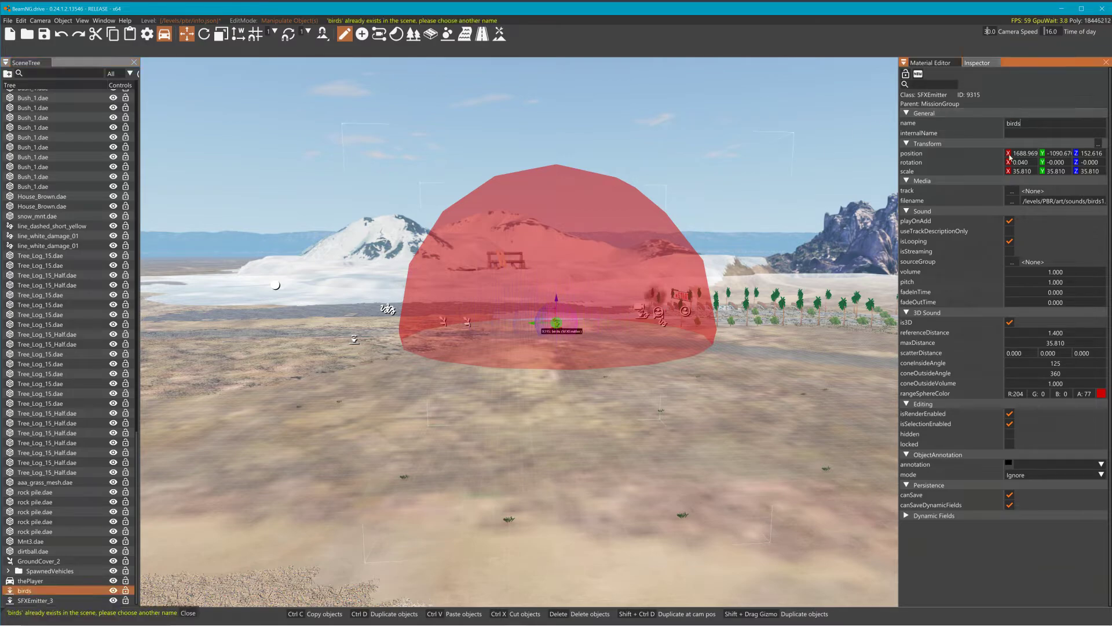
click(38, 601)
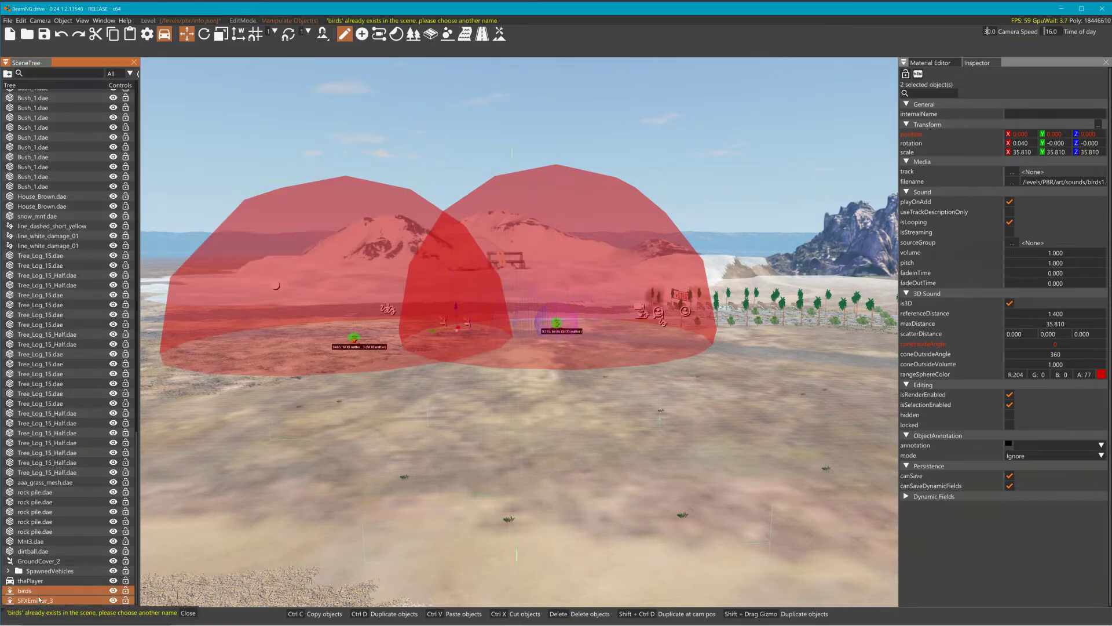
right_click(66, 541)
mouse_move(116, 616)
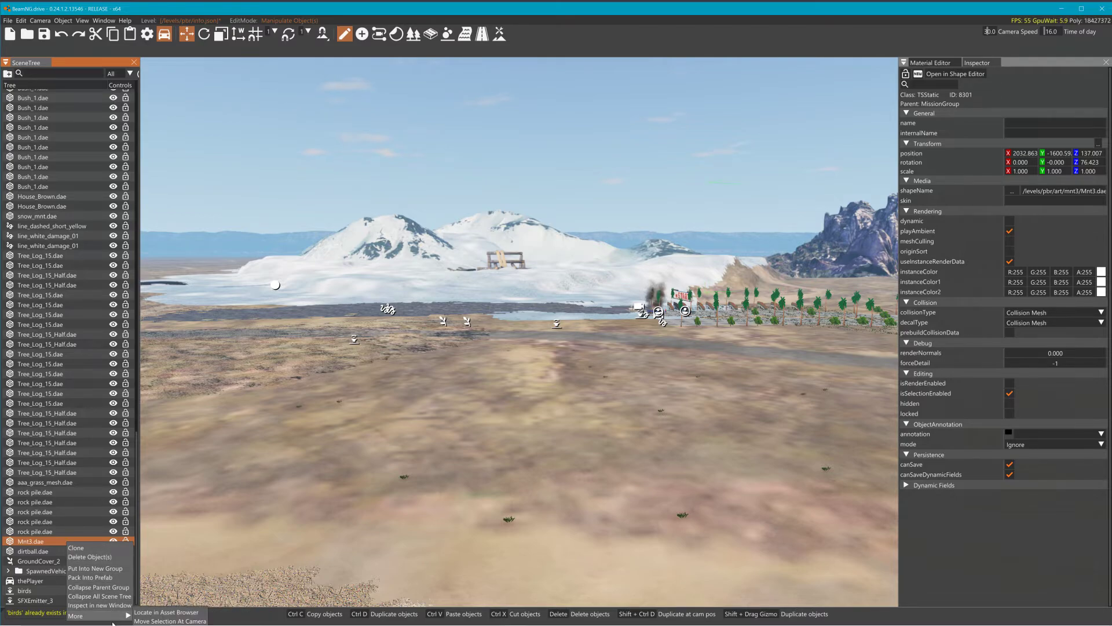
right_click(71, 483)
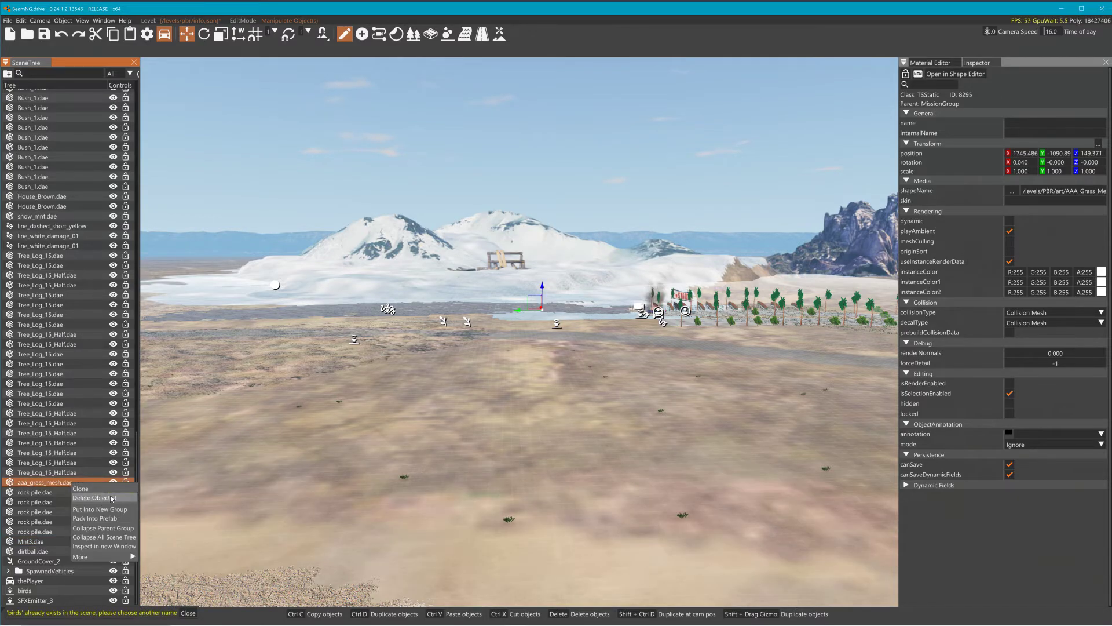
mouse_move(114, 555)
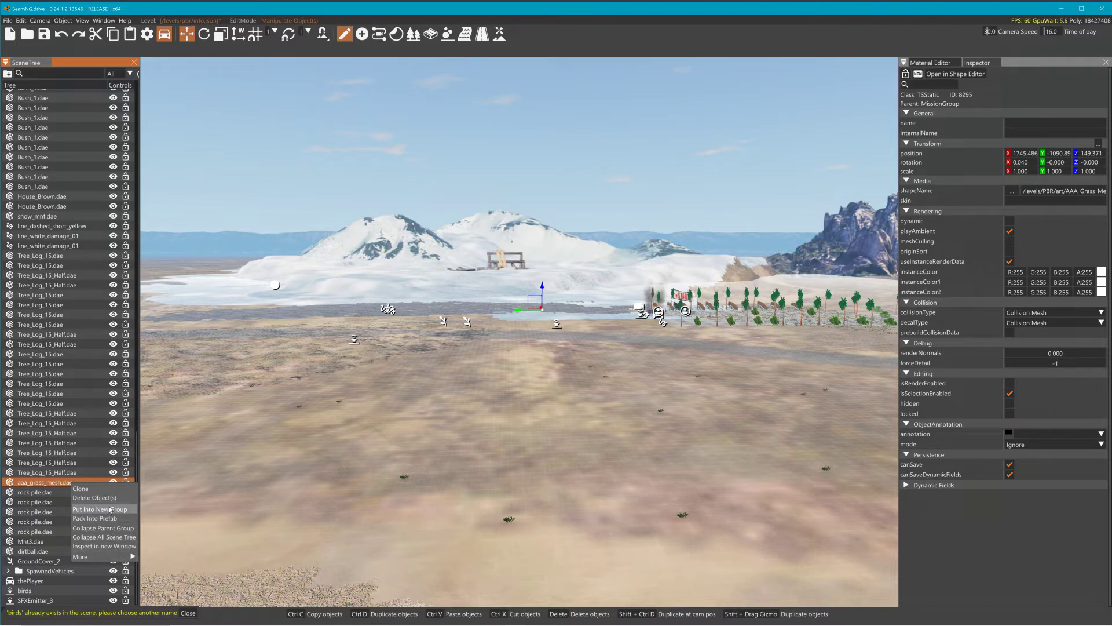
Put the emitters birds and SFXEmitter_3 together into a new group in the scene tree.
click(39, 590)
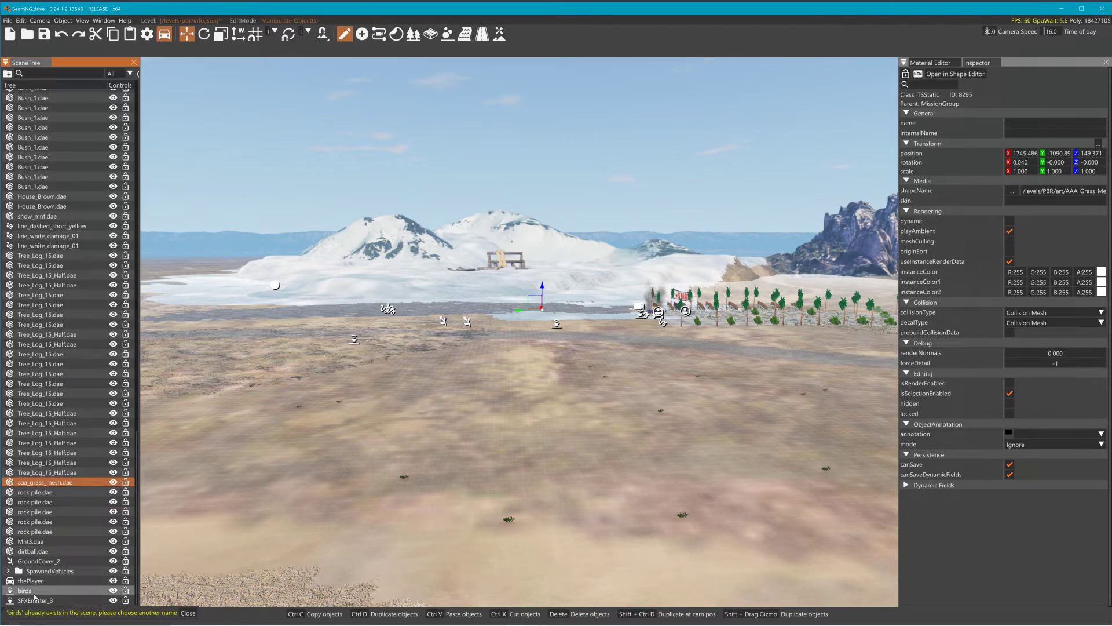
shift+click(34, 597)
click(34, 590)
shift+click(34, 598)
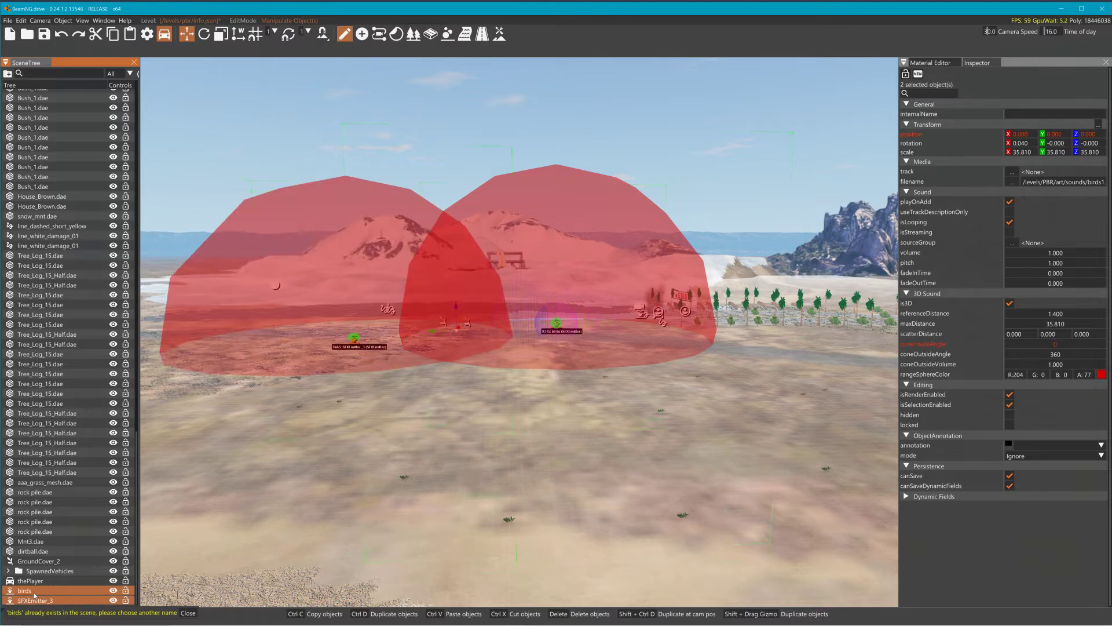
right_click(34, 592)
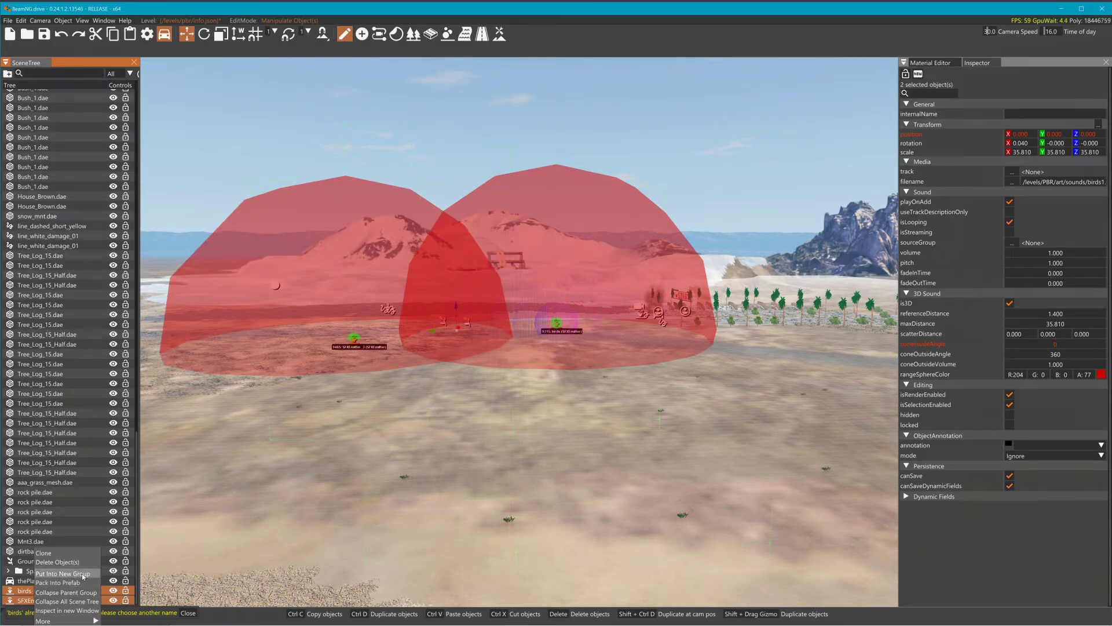
click(62, 573)
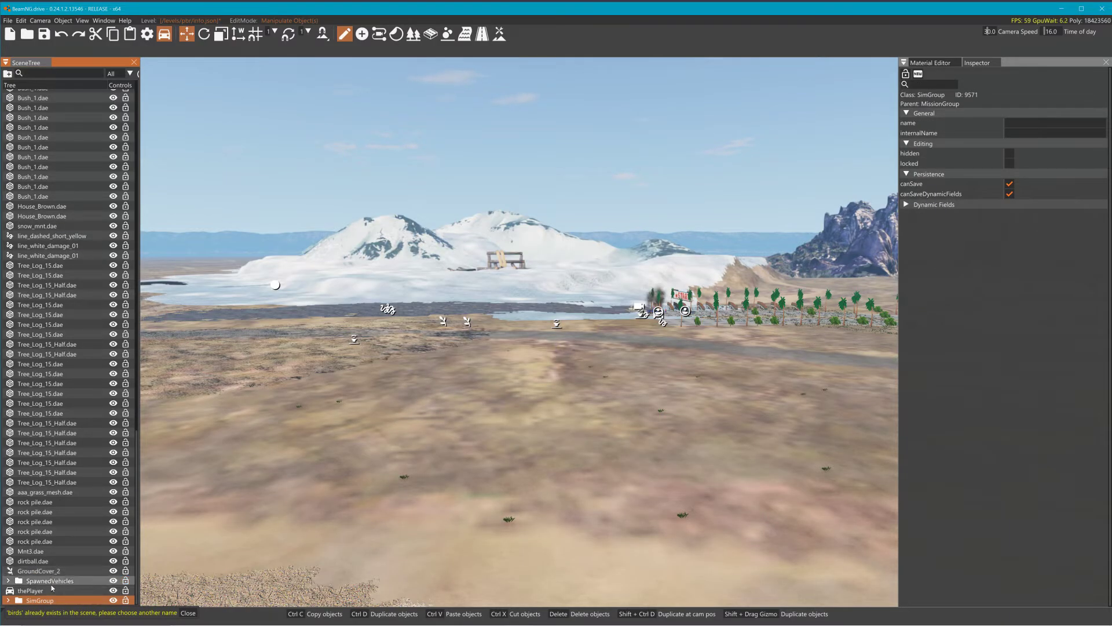
Rename the new emitter group as sounds and expand it to show its two emitters.
double_click(41, 601)
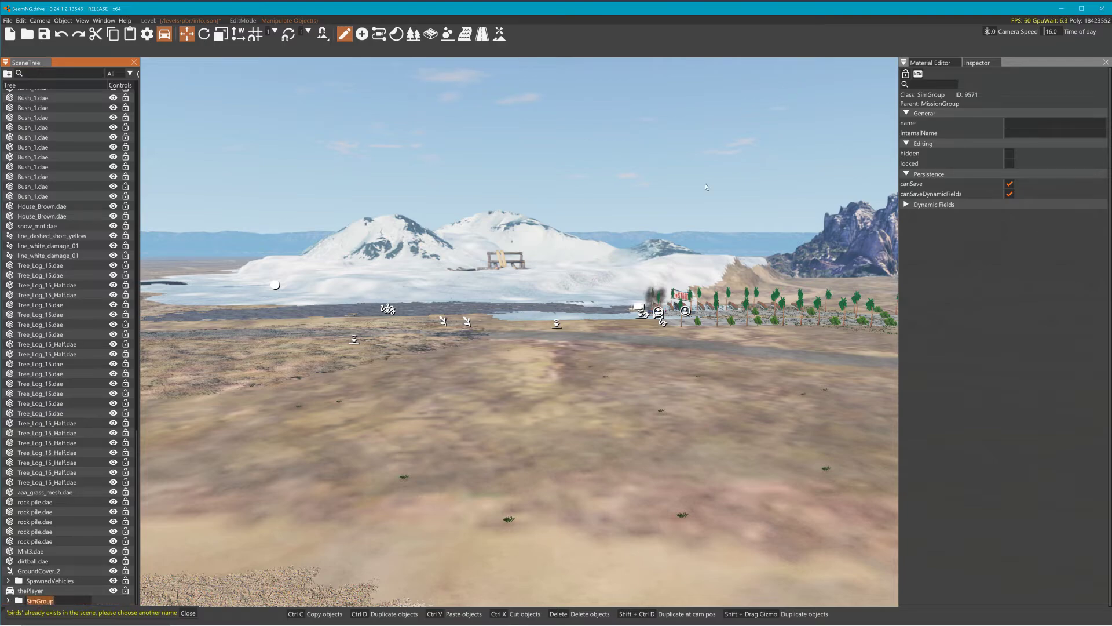
click(57, 601)
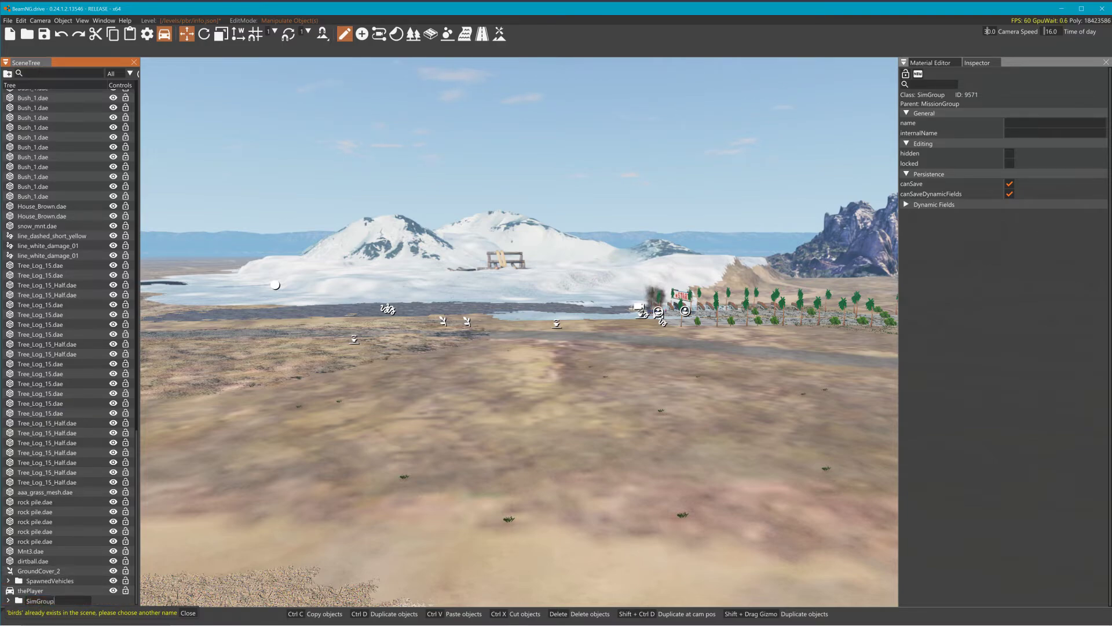
key(Return)
text(sounds)
key(Return)
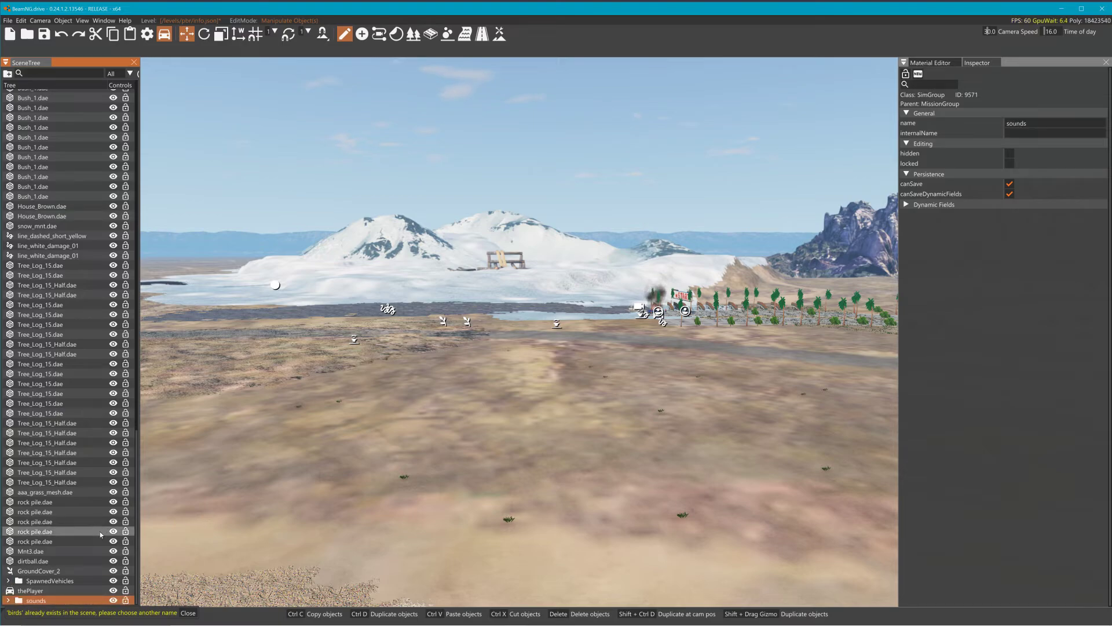
scroll(20, 580, down, 1)
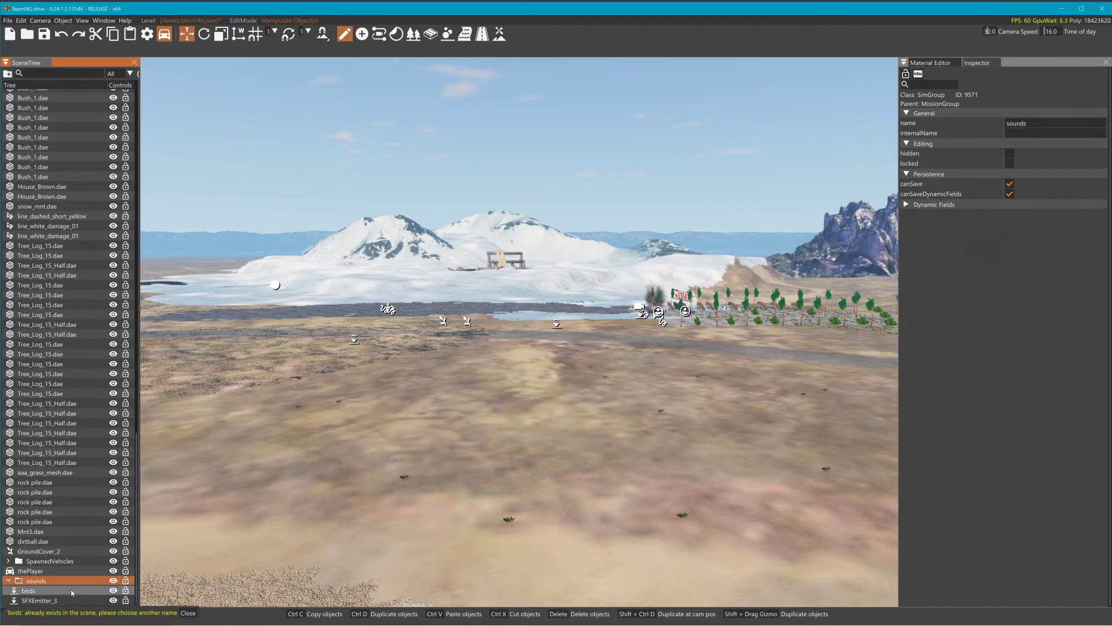
double_click(33, 584)
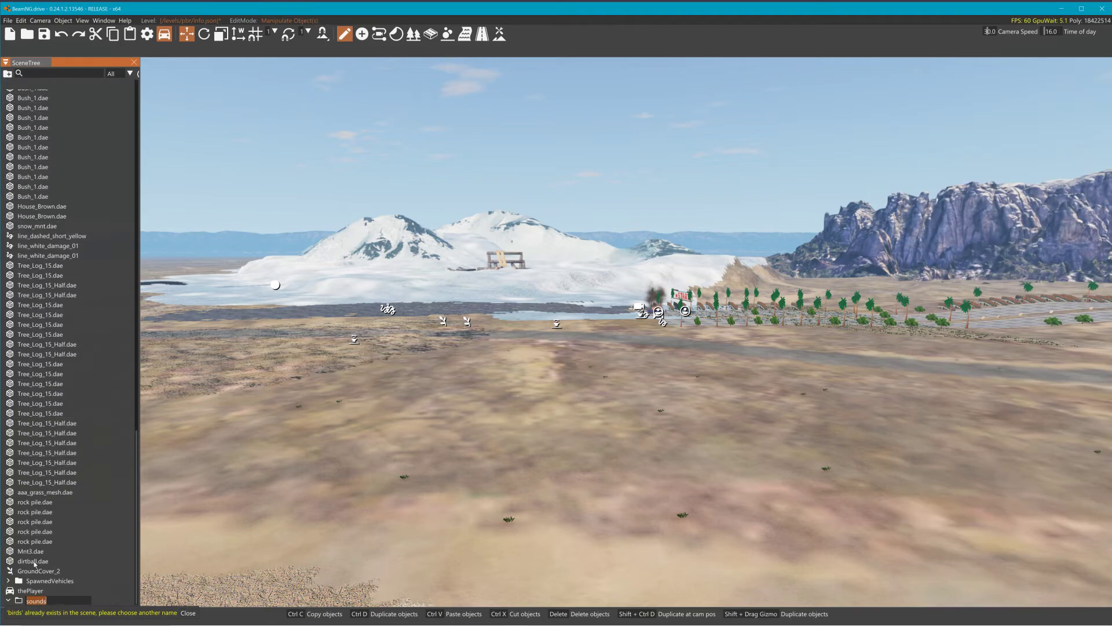
key(Return)
Look through the whole scene tree to examine how the level's ungrouped objects and existing folders are organized.
scroll(64, 457, up, 10)
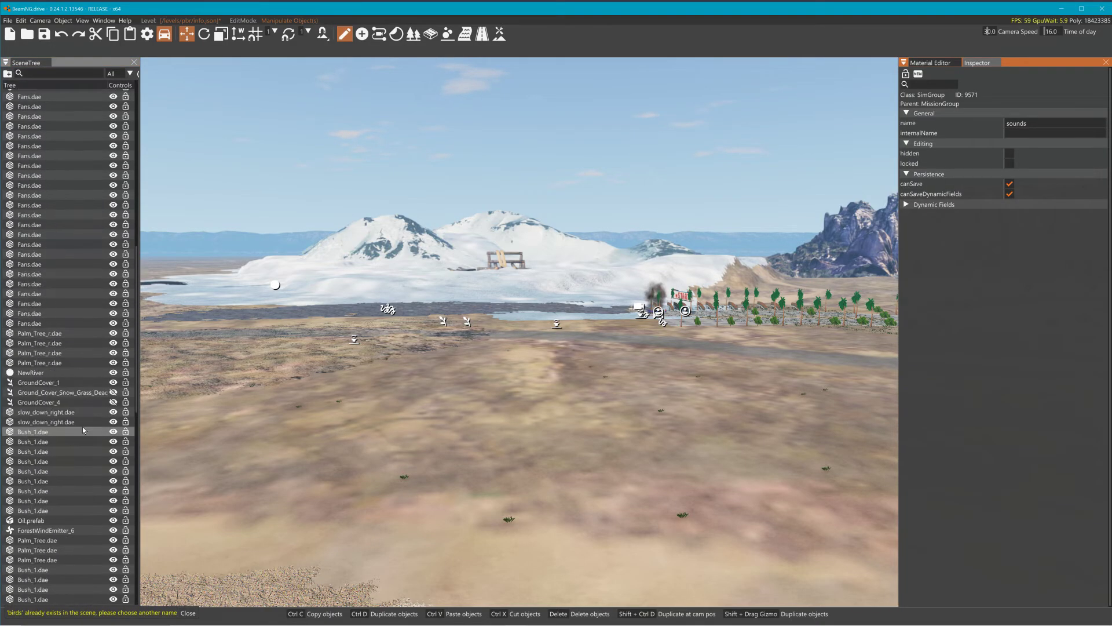
scroll(85, 418, up, 10)
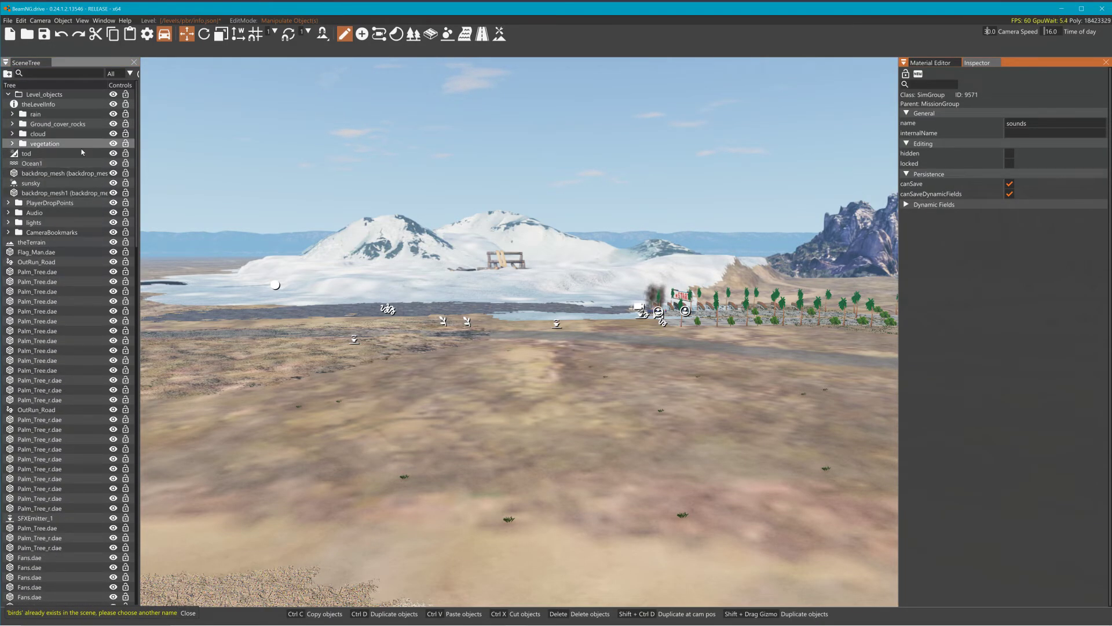
scroll(47, 324, down, 15)
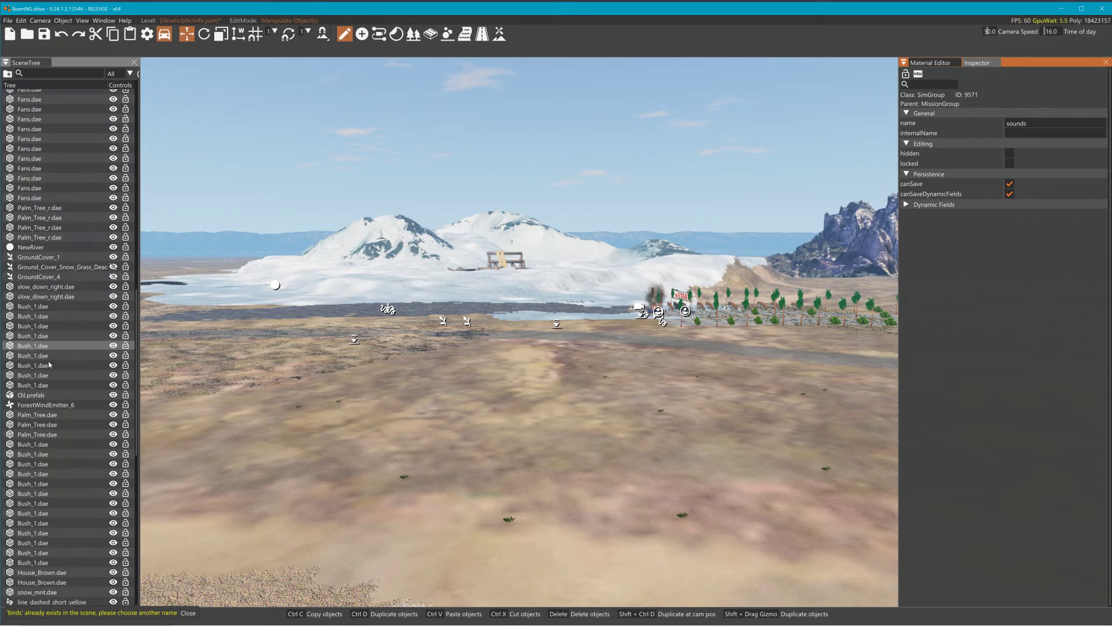
scroll(54, 369, down, 3)
scroll(67, 371, up, 10)
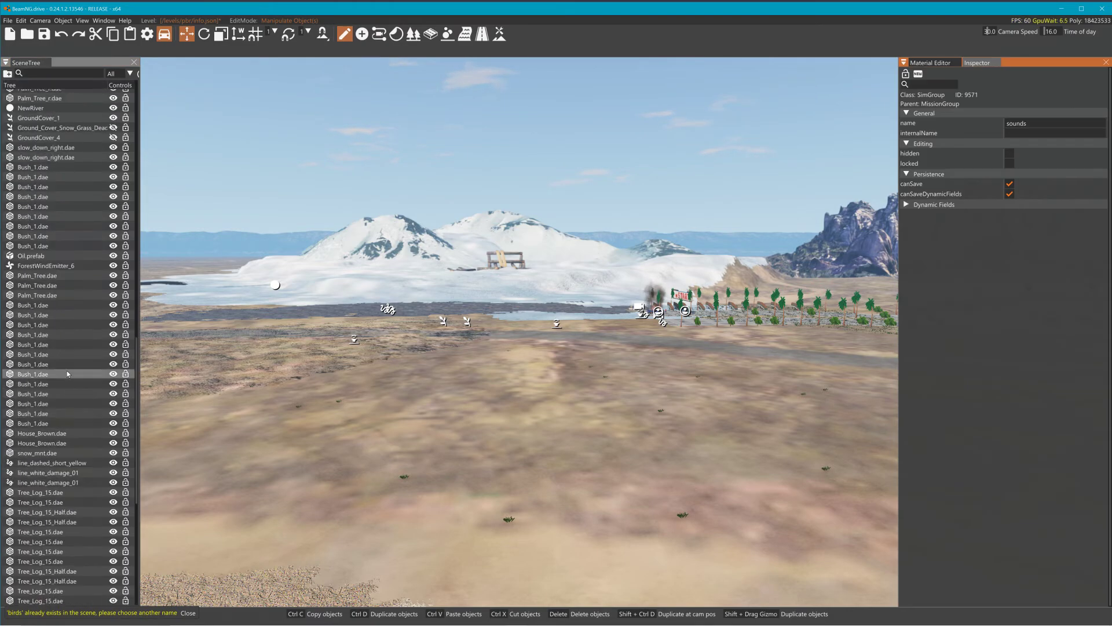
scroll(61, 274, up, 3)
scroll(61, 305, up, 6)
scroll(26, 464, down, 10)
scroll(44, 401, down, 10)
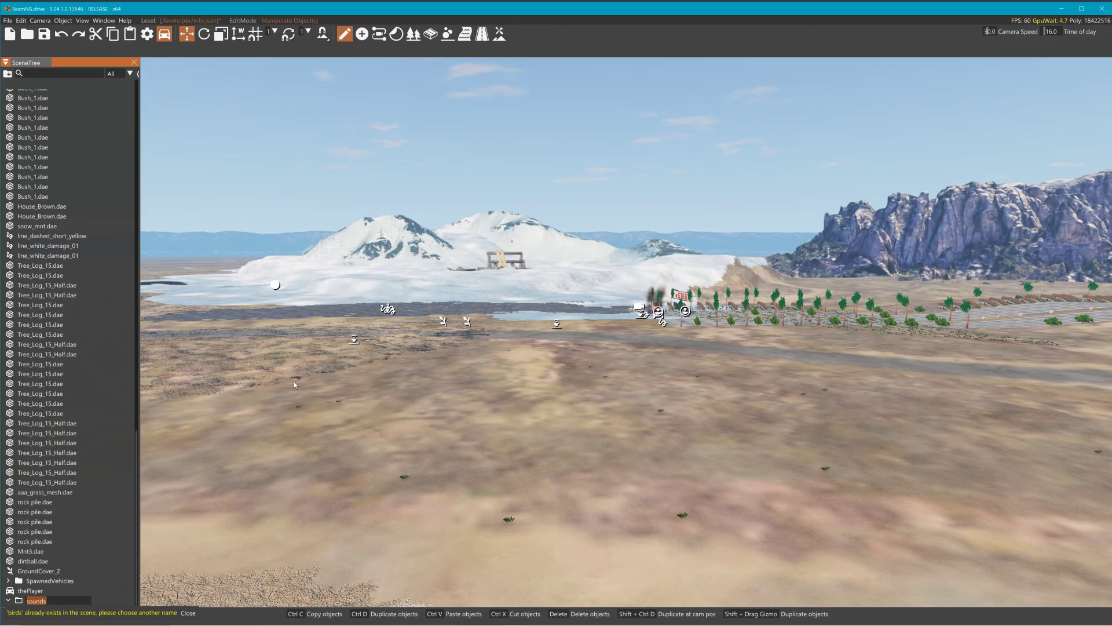
right_drag(324, 380, 247, 397)
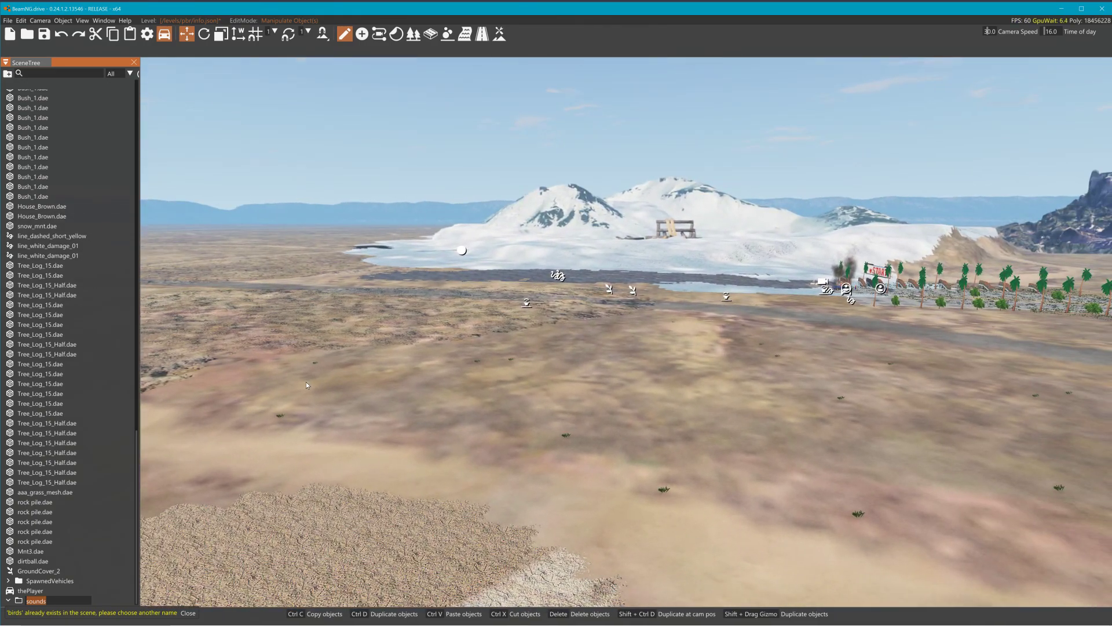